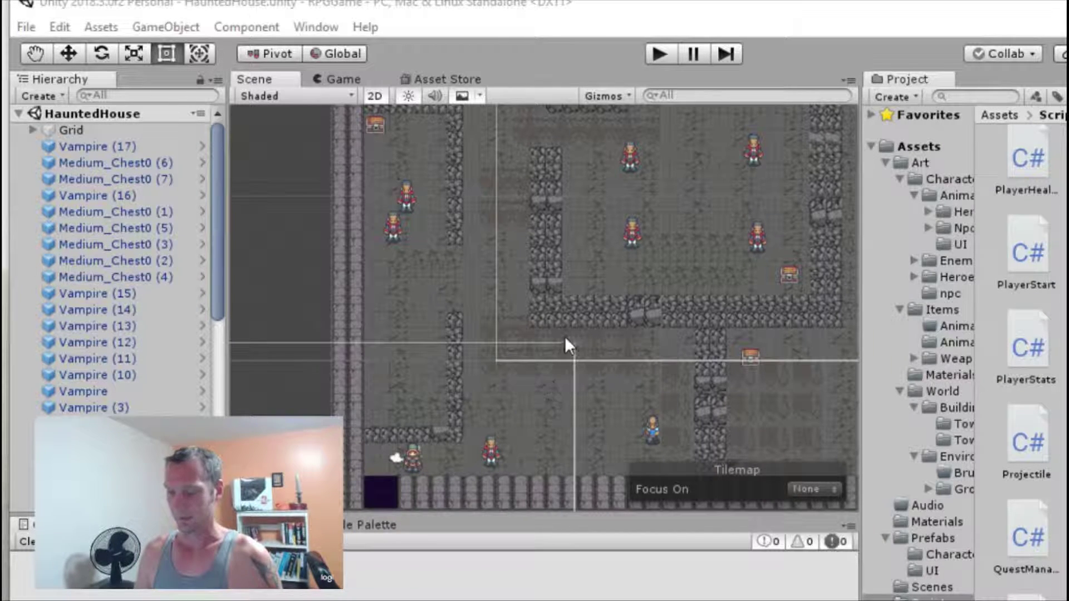
Run the HauntedHouse scene and defeat the vampire beside the hero's starting point, then dismiss its loot message
click(660, 53)
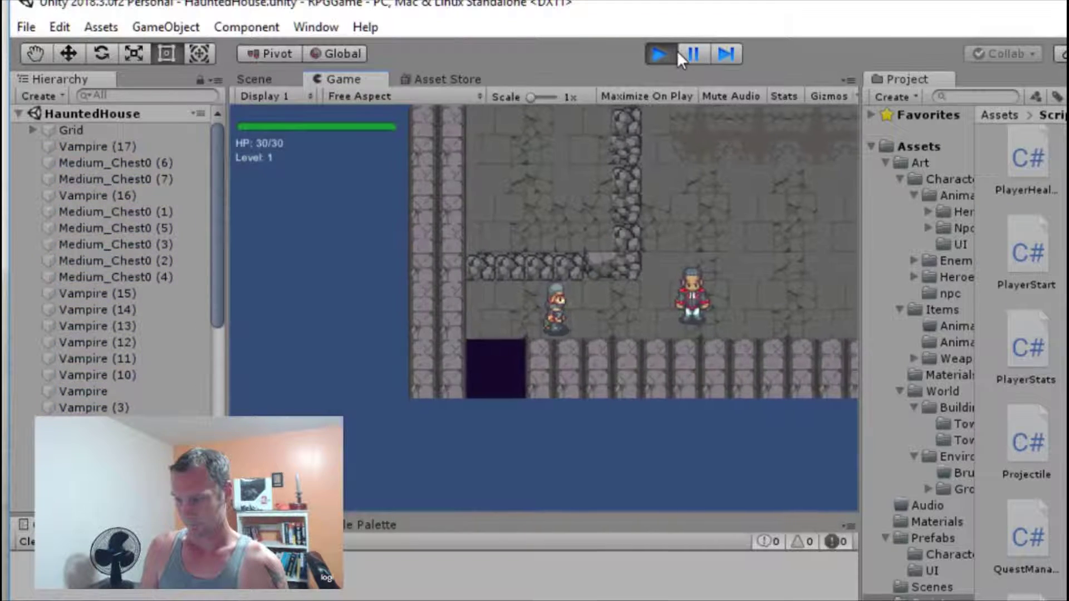
key(space)
key(space)
key(space)
key(space)
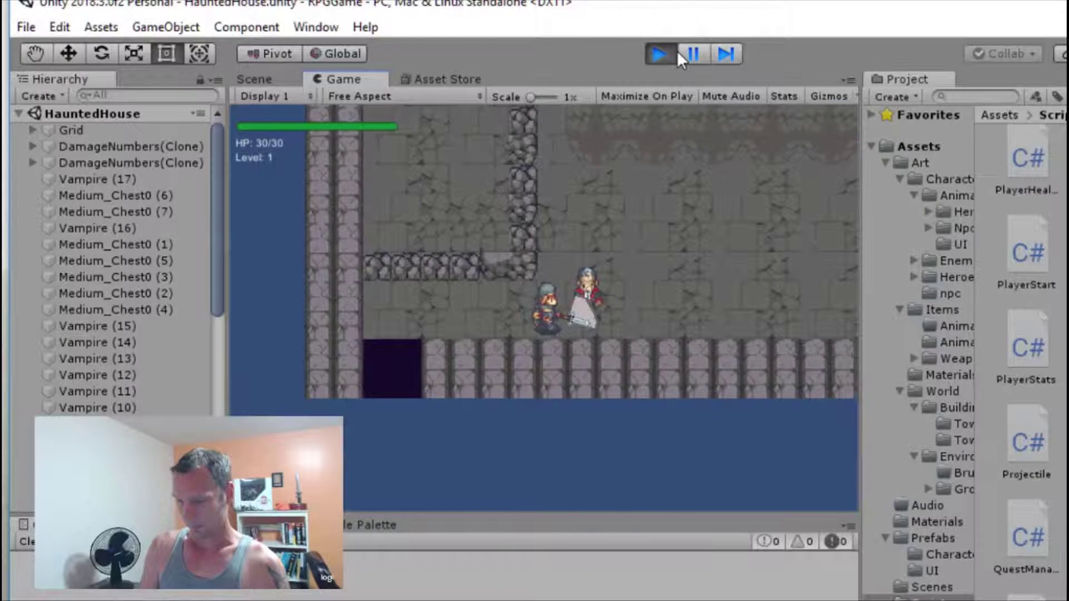
key(space)
key(space)
key(space)
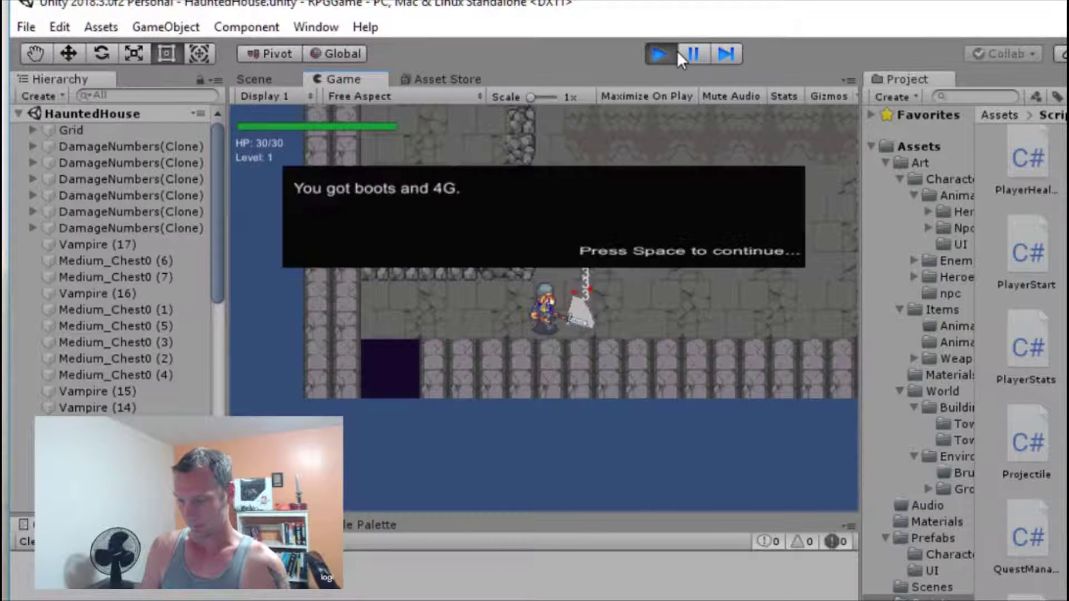
key(space)
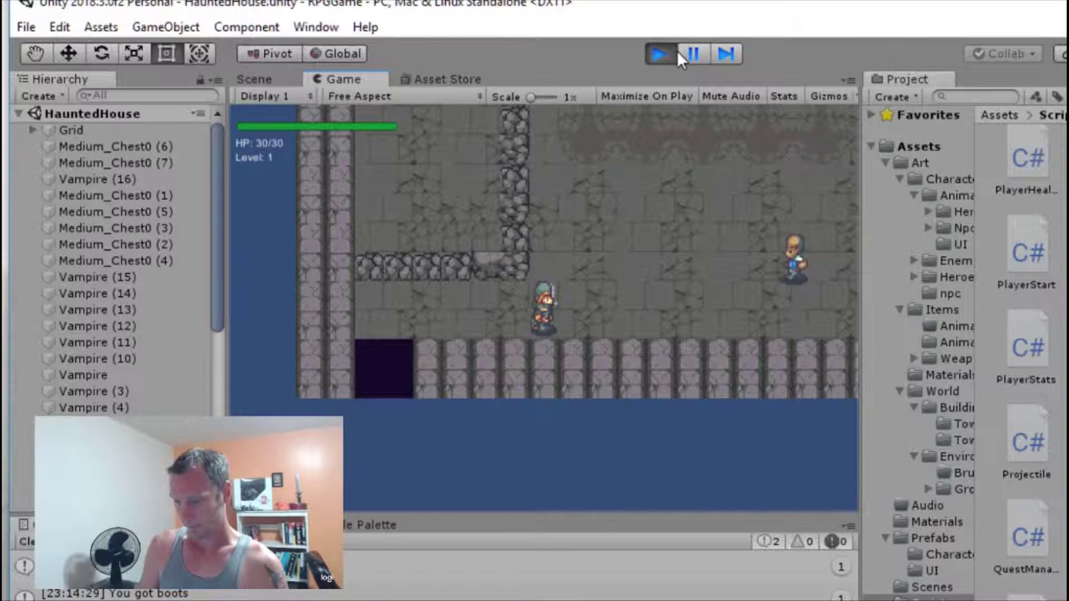
Test the hero's attack, then walk north past the bald villager to the opening of the west room
key(Right)
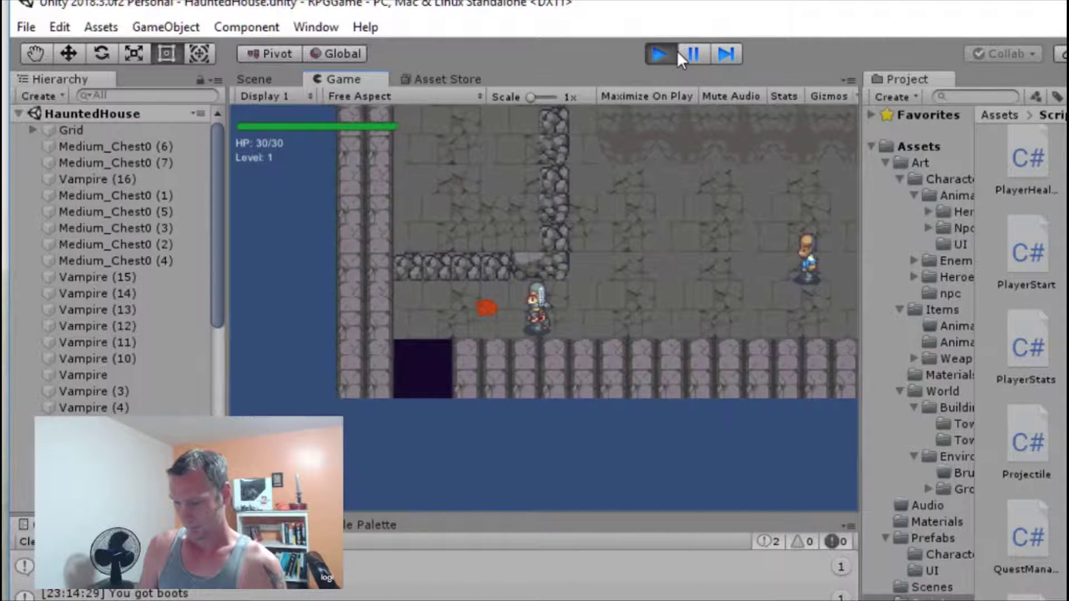
key(space)
key(Right)
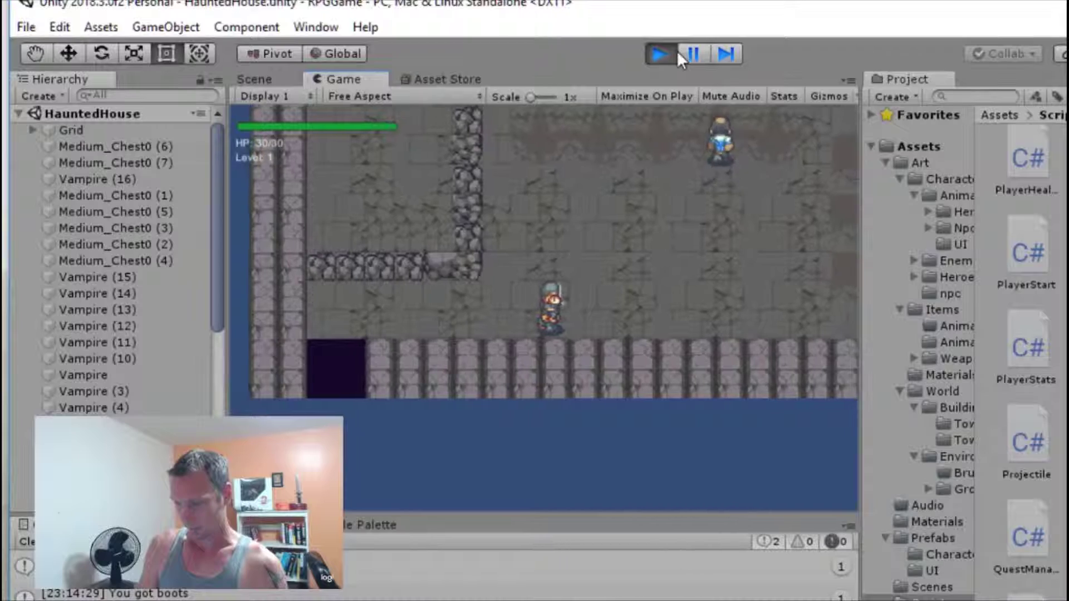
key(Up)
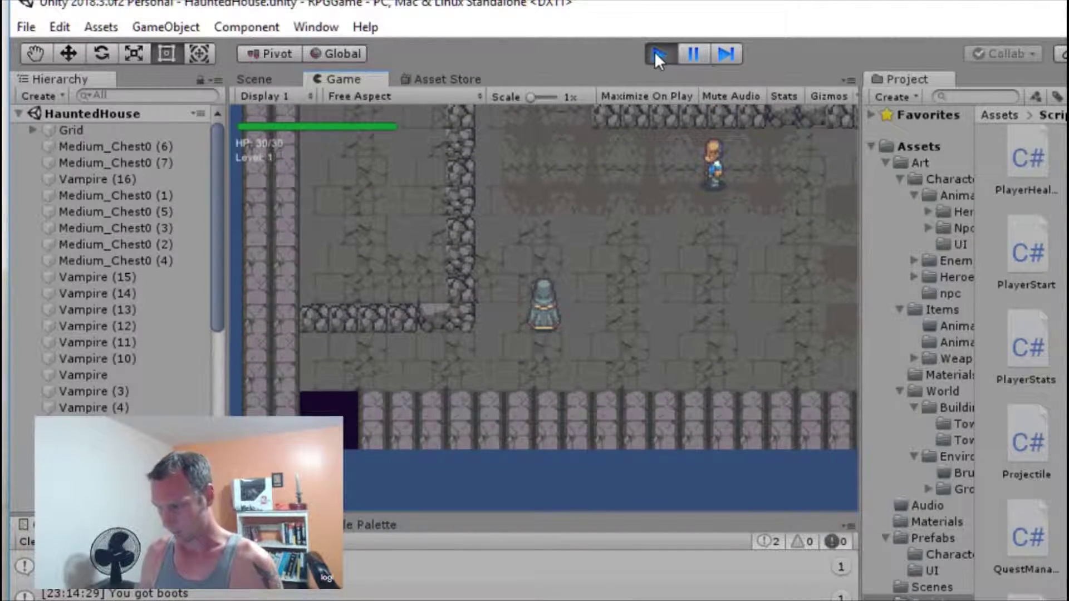
key(Up)
key(Up)
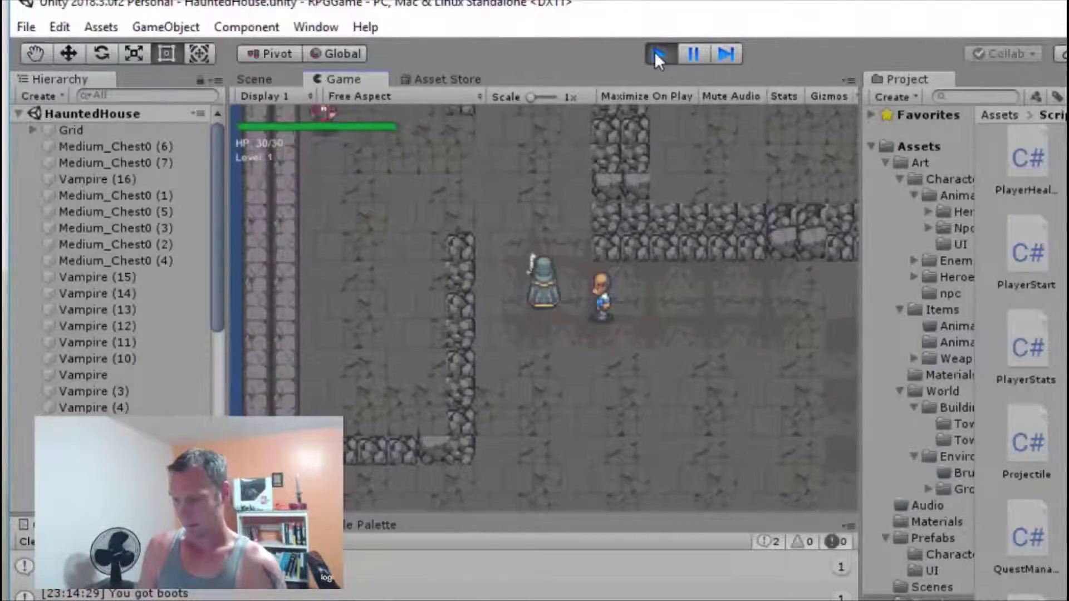
key(Up)
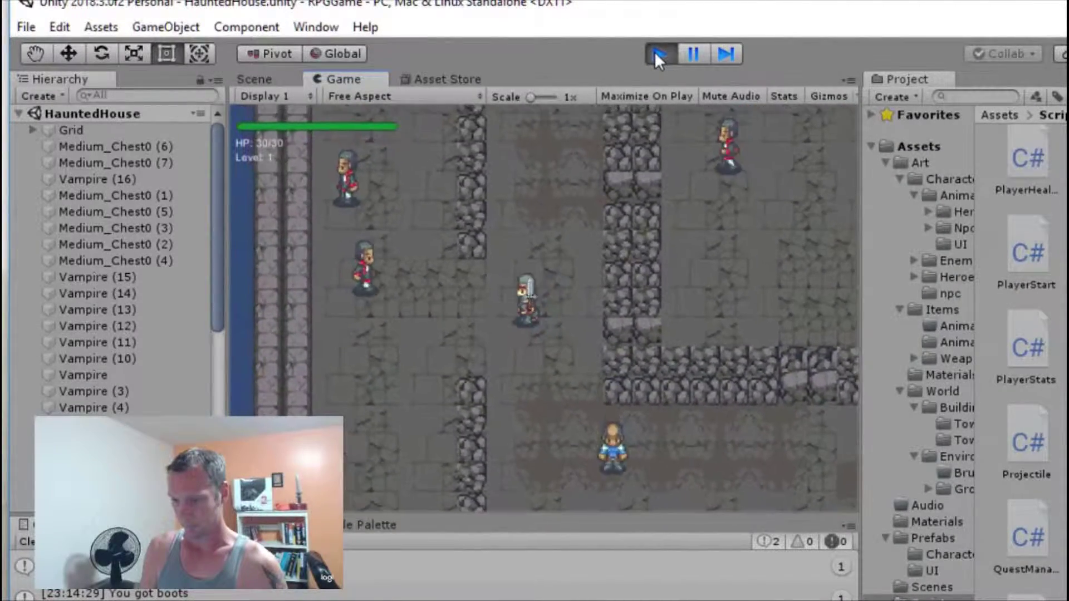
Enter the west room and attack the nearest vampire until it is defeated, dismissing its loot message
key(Left)
key(Left)
key(j)
key(j)
key(j)
key(j)
key(j)
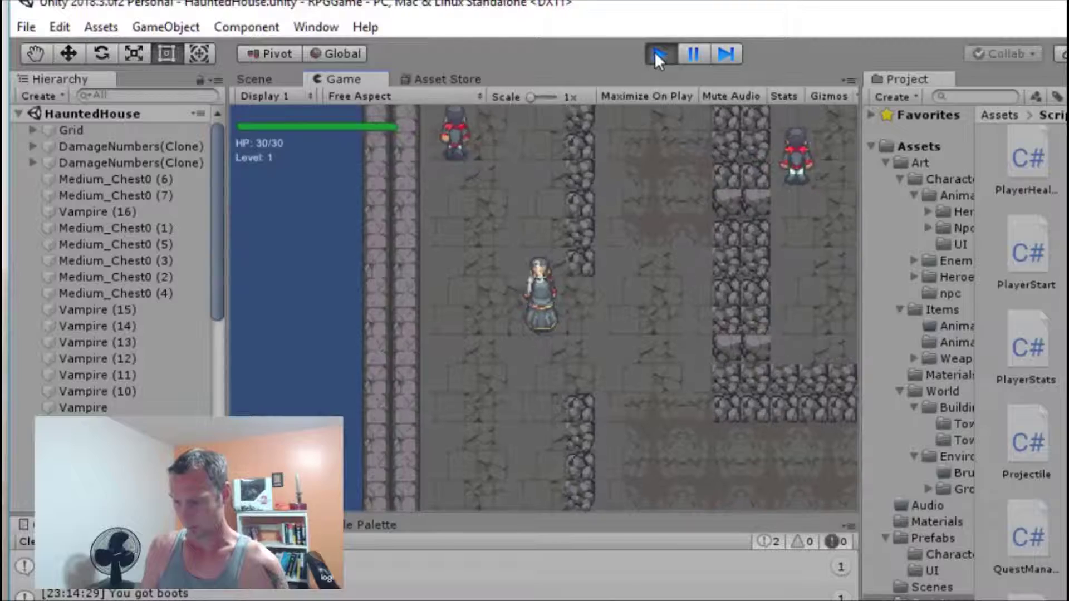
key(j)
key(j)
key(space)
Move up towards the west room's chest, defeat the remaining vampire there and dismiss its loot message
key(Up)
key(Up)
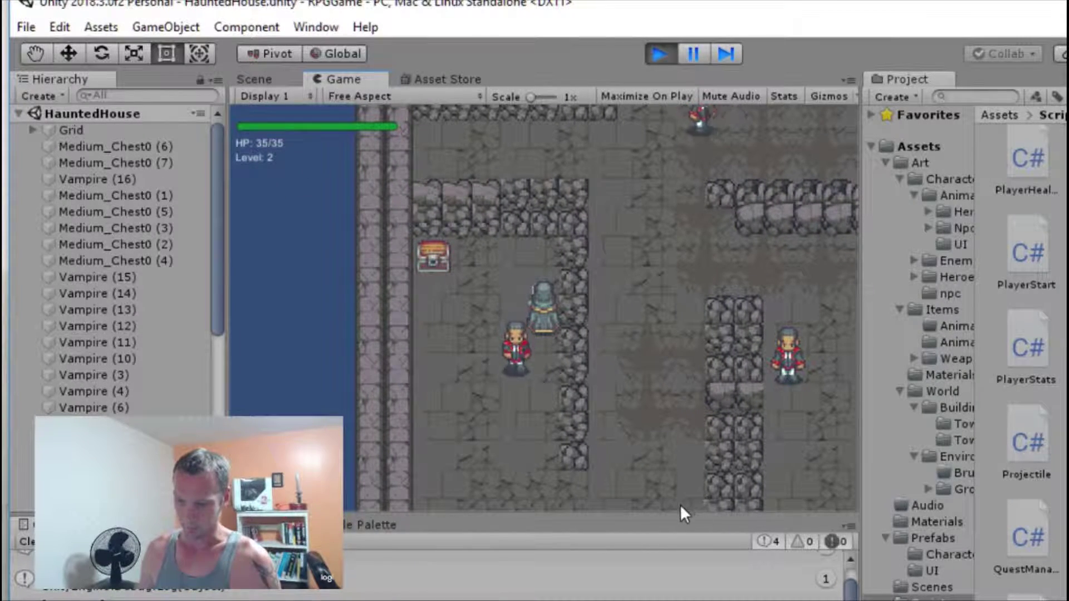
key(Left)
key(Down)
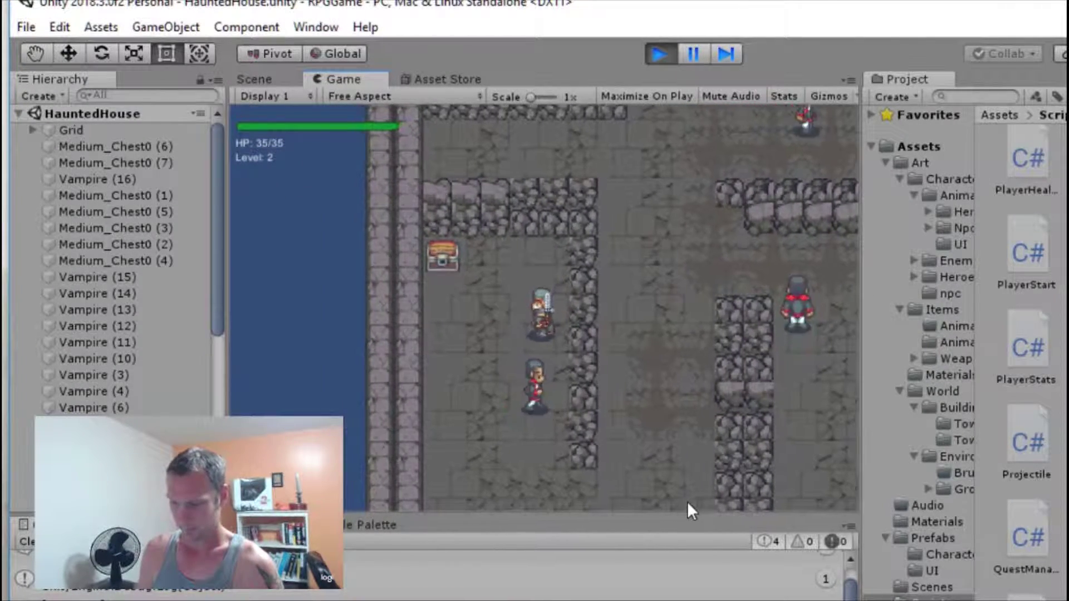
key(j)
key(j)
key(j)
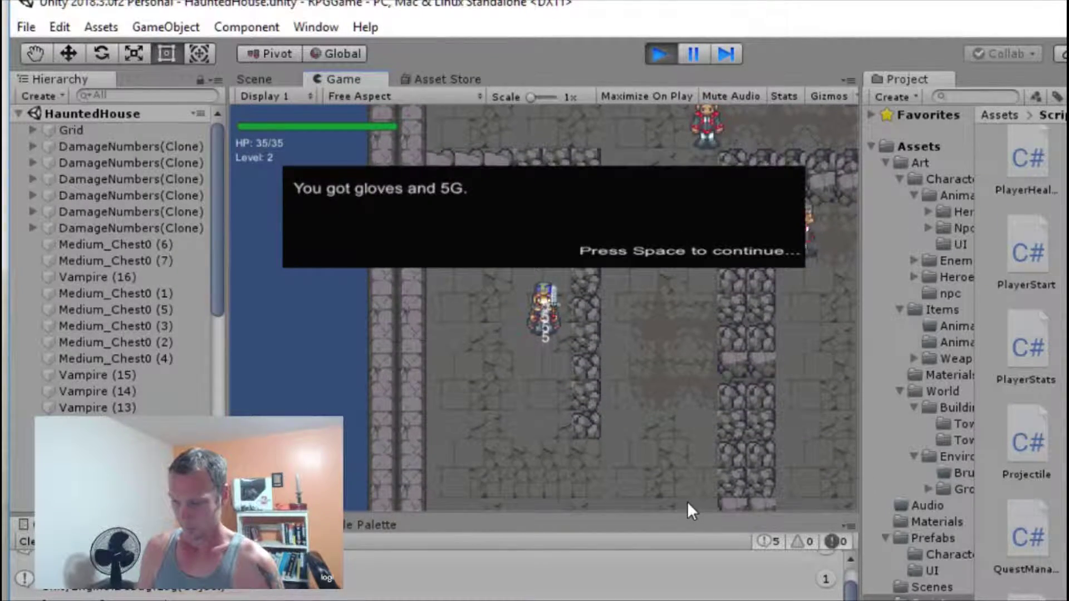
key(space)
Open the chest in the corner of the west room and dismiss the item message
key(Left)
key(Up)
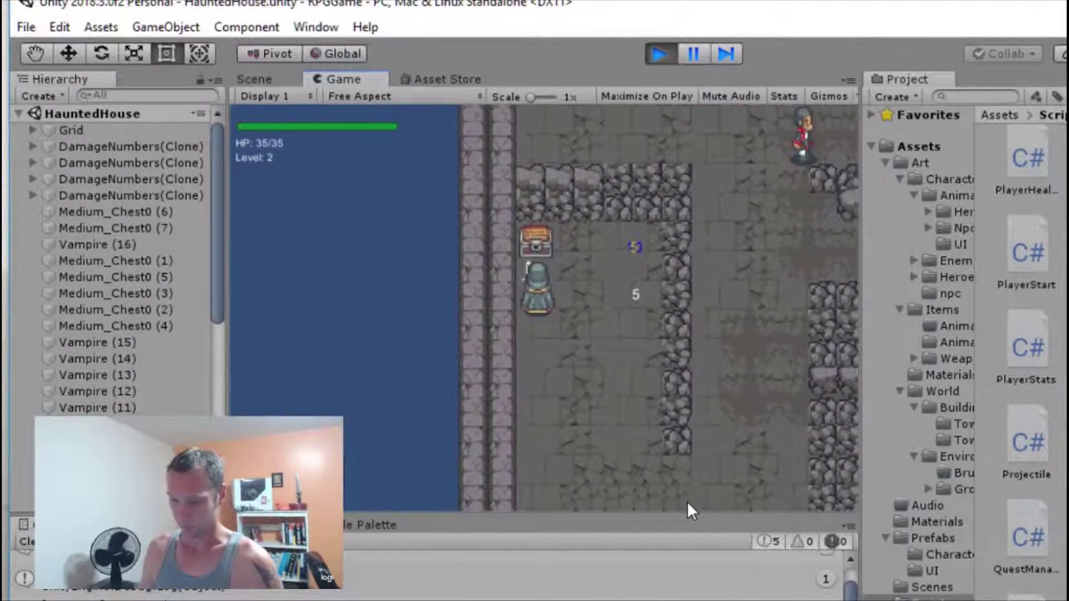
key(space)
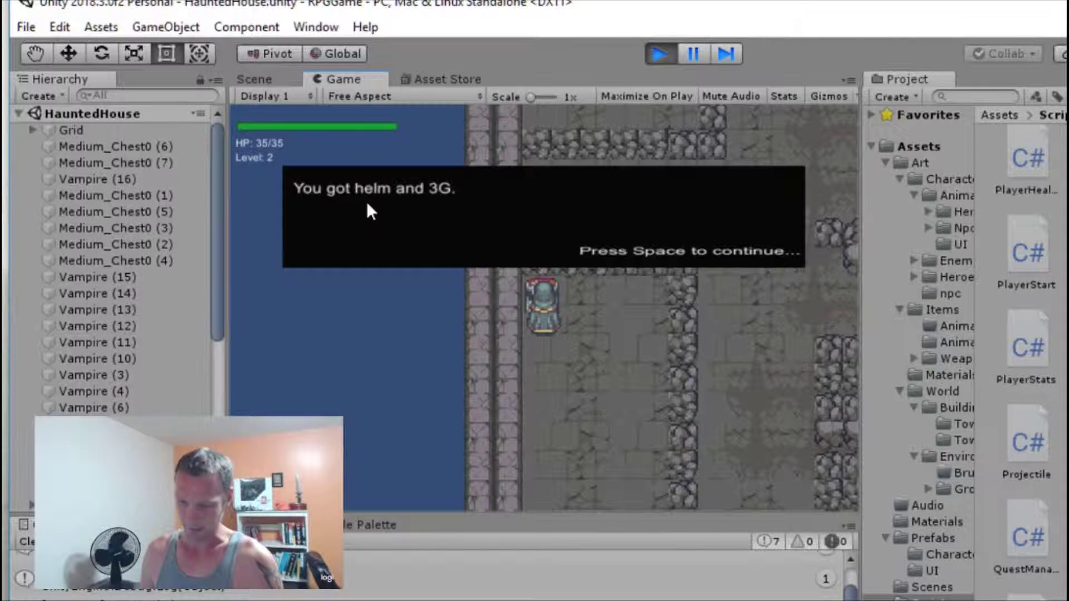
key(space)
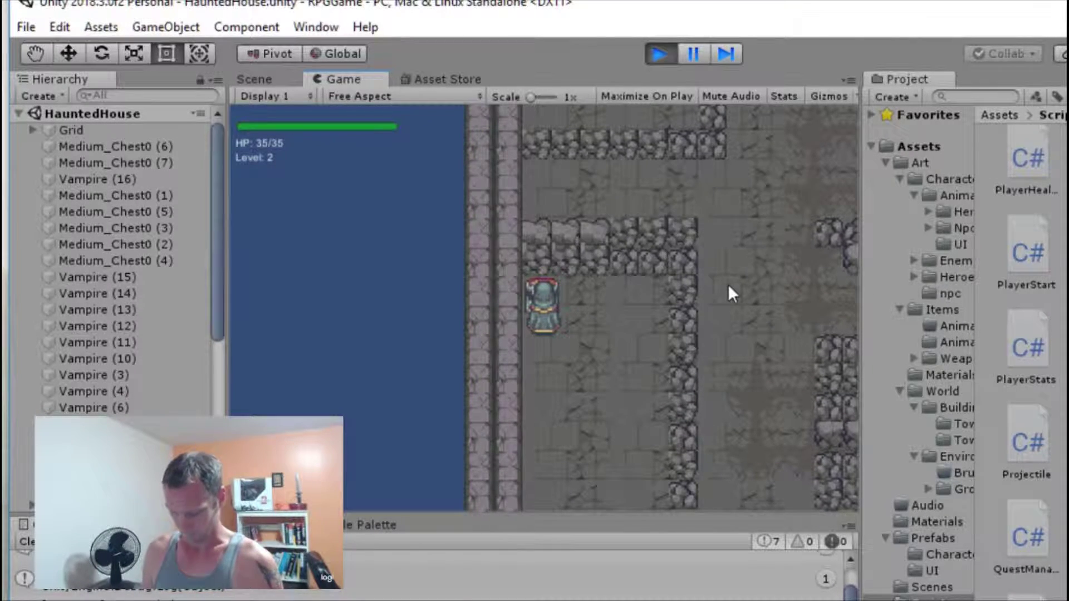
Leave the west room and walk the hero north up the corridor into the upper hall
key(Down)
key(Down)
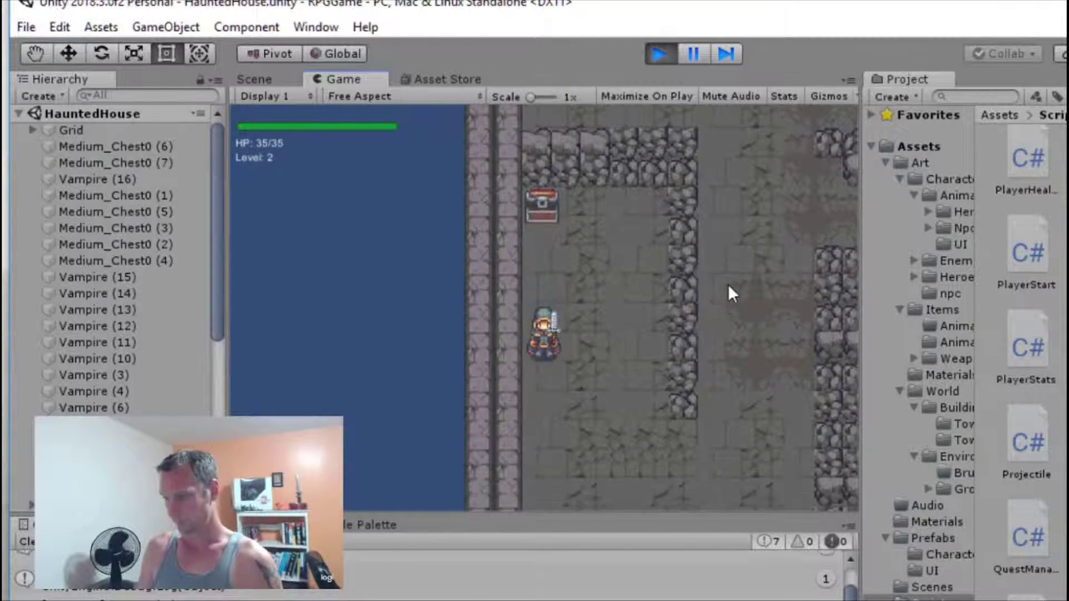
key(Right)
key(Right)
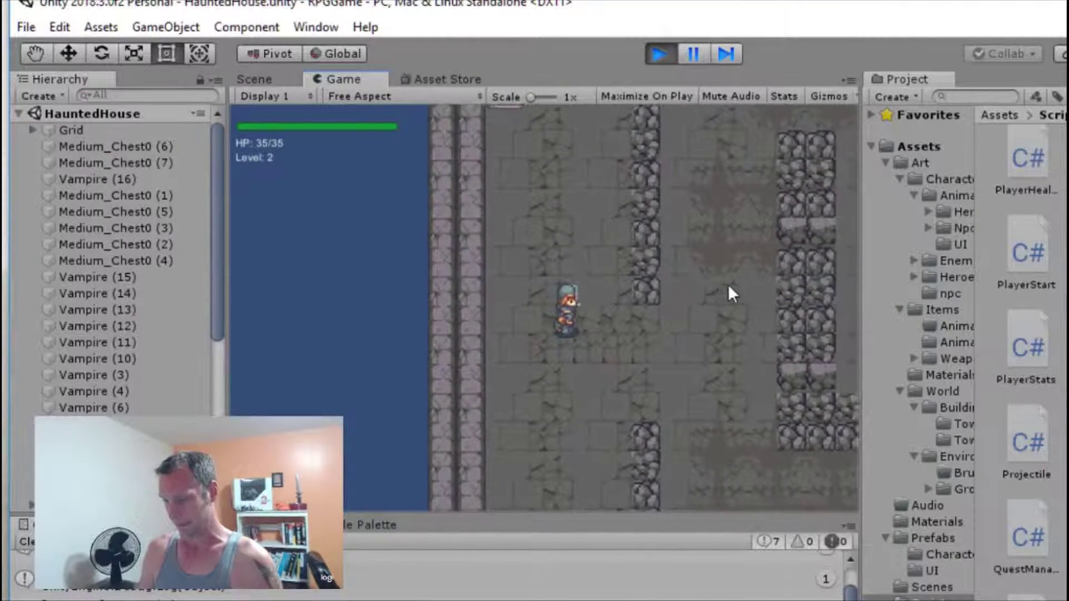
key(Right)
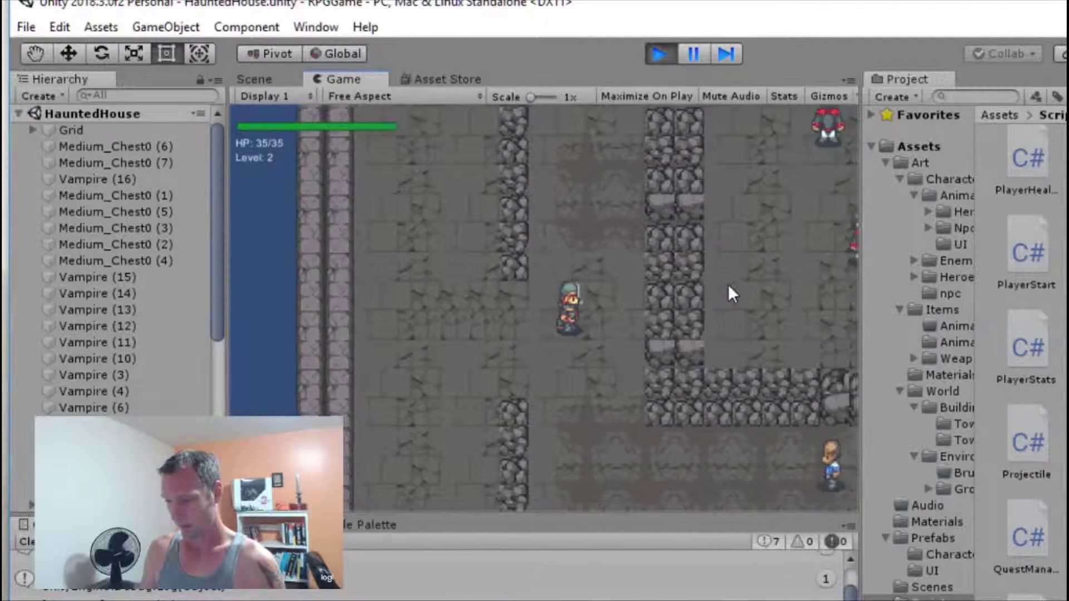
key(Up)
key(Up)
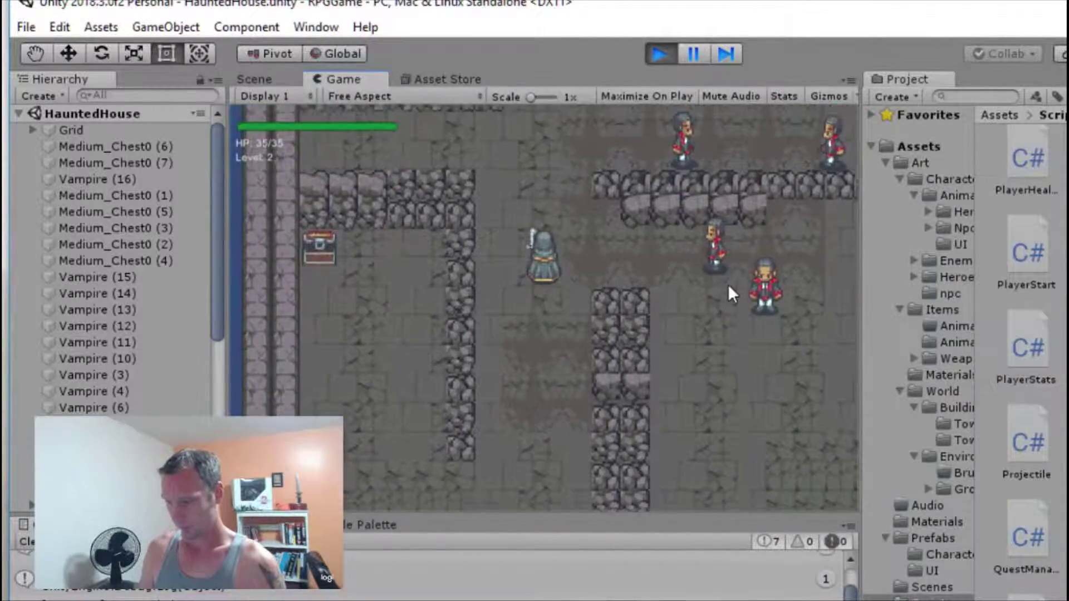
key(Right)
key(Right)
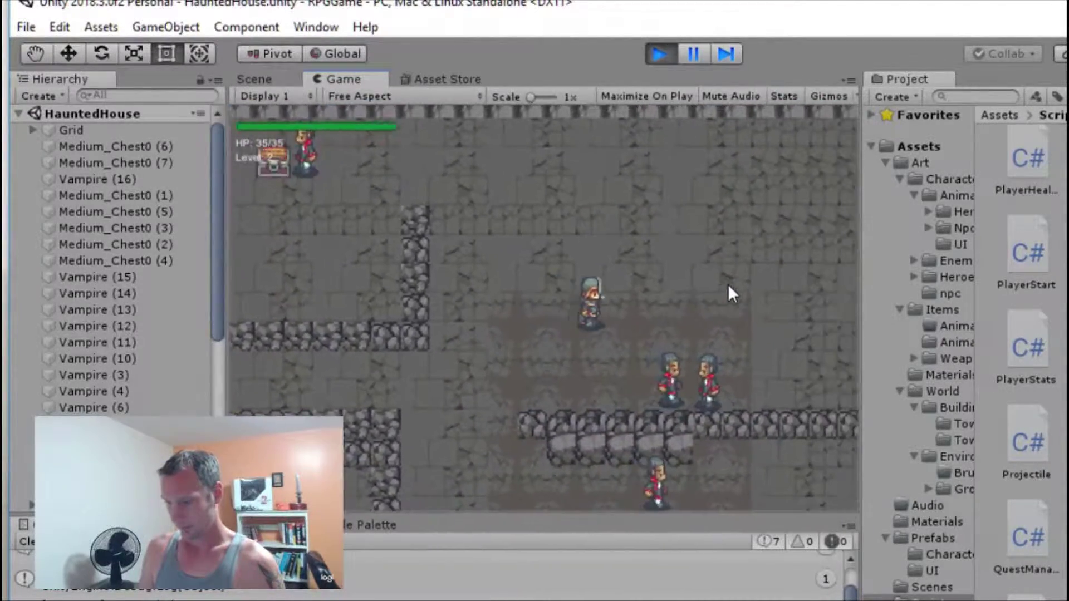
Walk the hero east through the upper hall, then south to the staircase by the southern wall
key(Right)
key(Down)
key(Right)
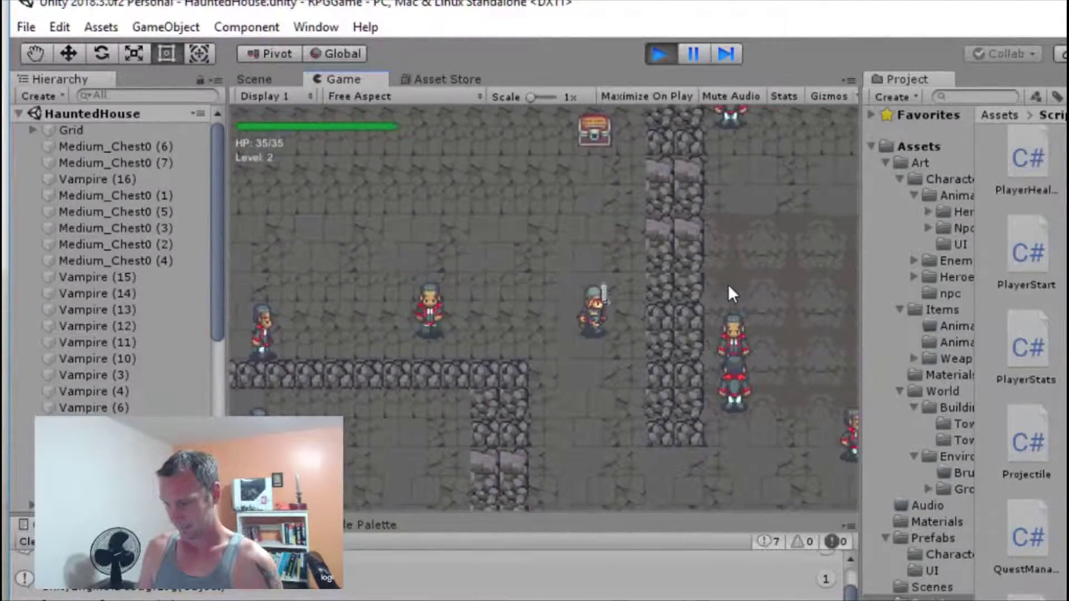
key(Down)
key(Down)
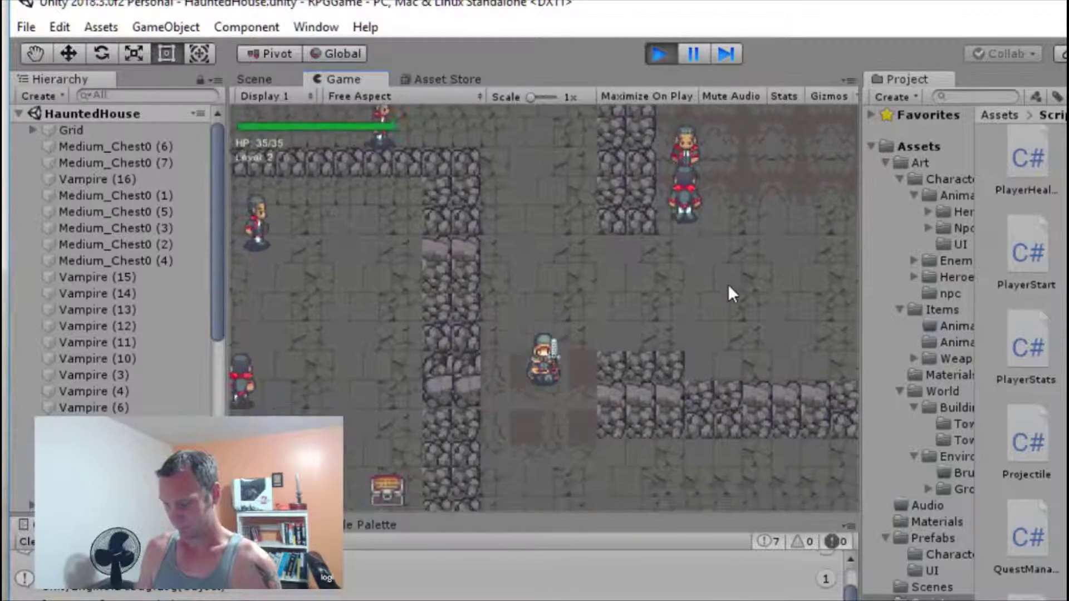
key(Down)
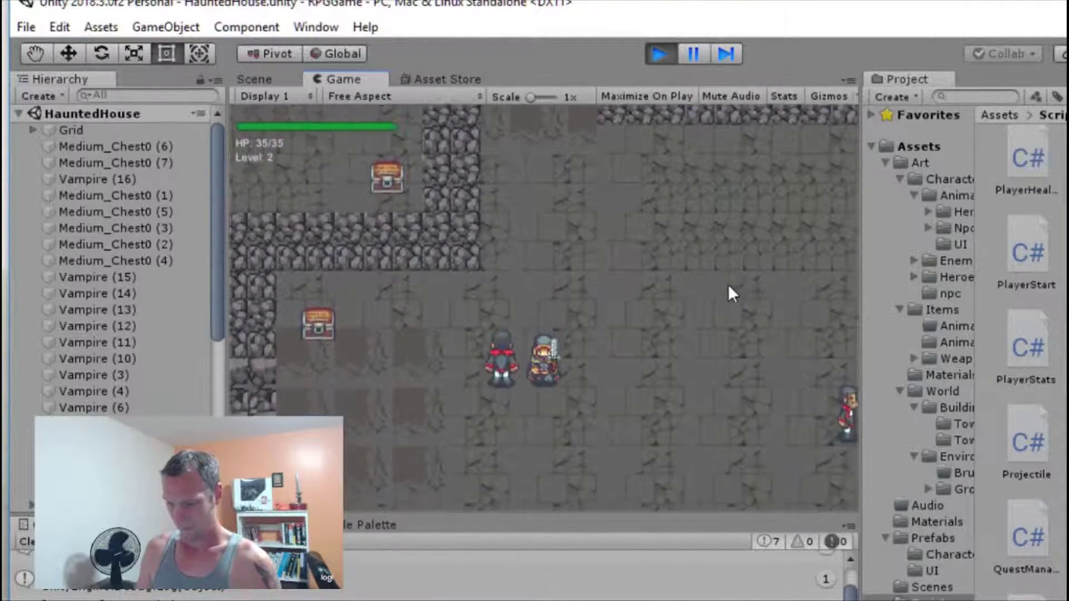
key(Left)
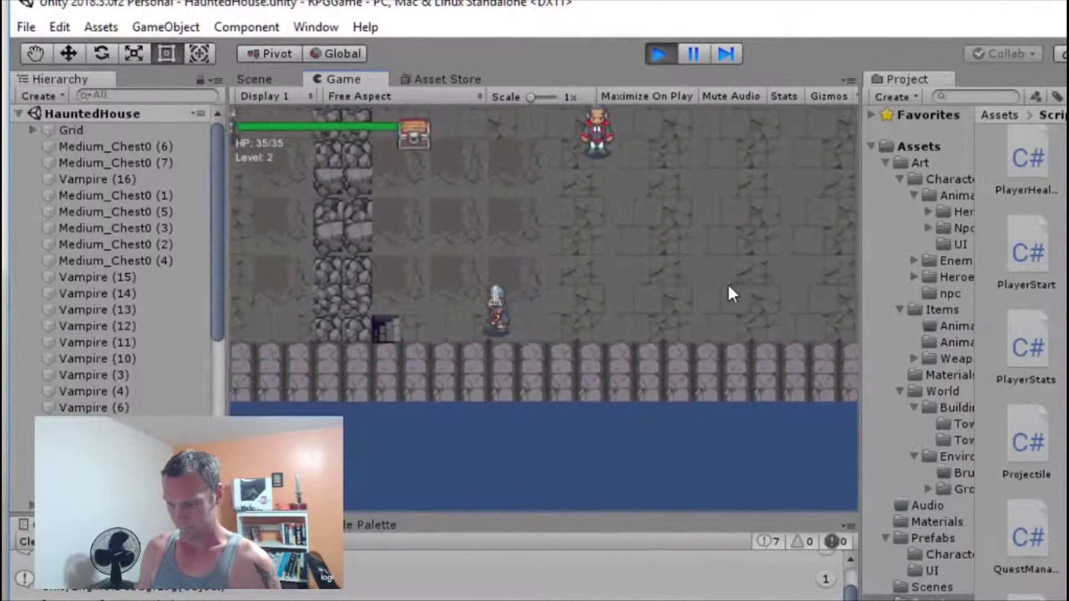
Walk the hero from the staircase back north and west through the upper hall to check the changed dungeon
key(Up)
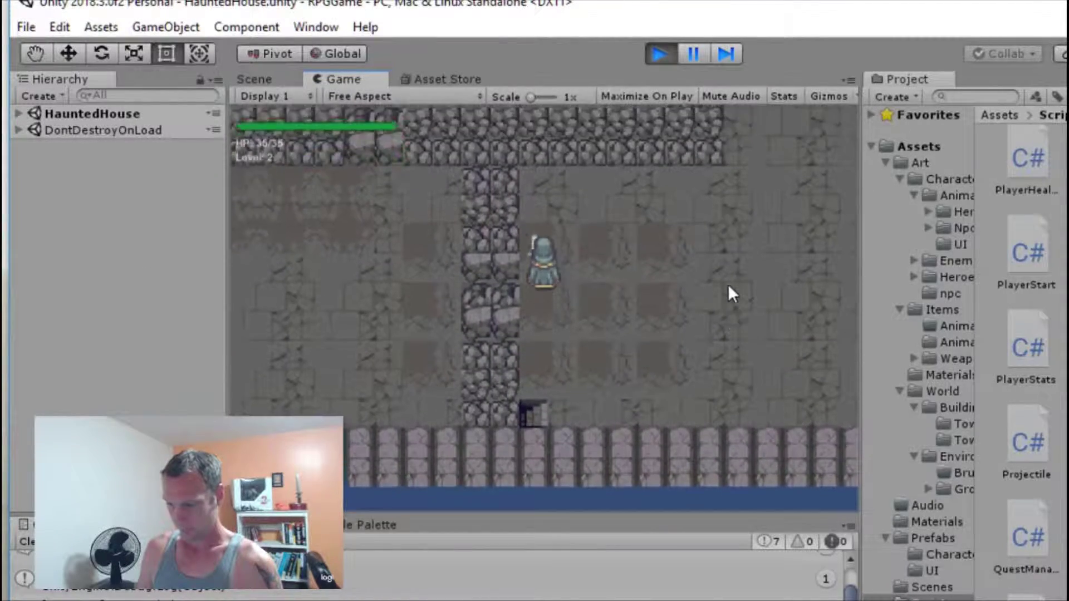
key(Right)
key(Up)
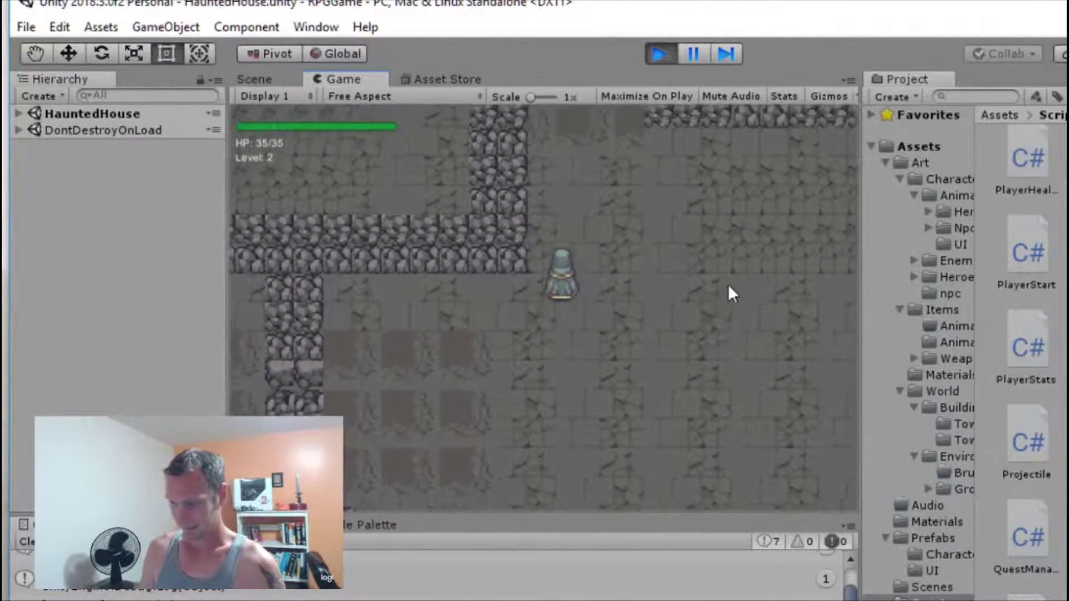
key(Down)
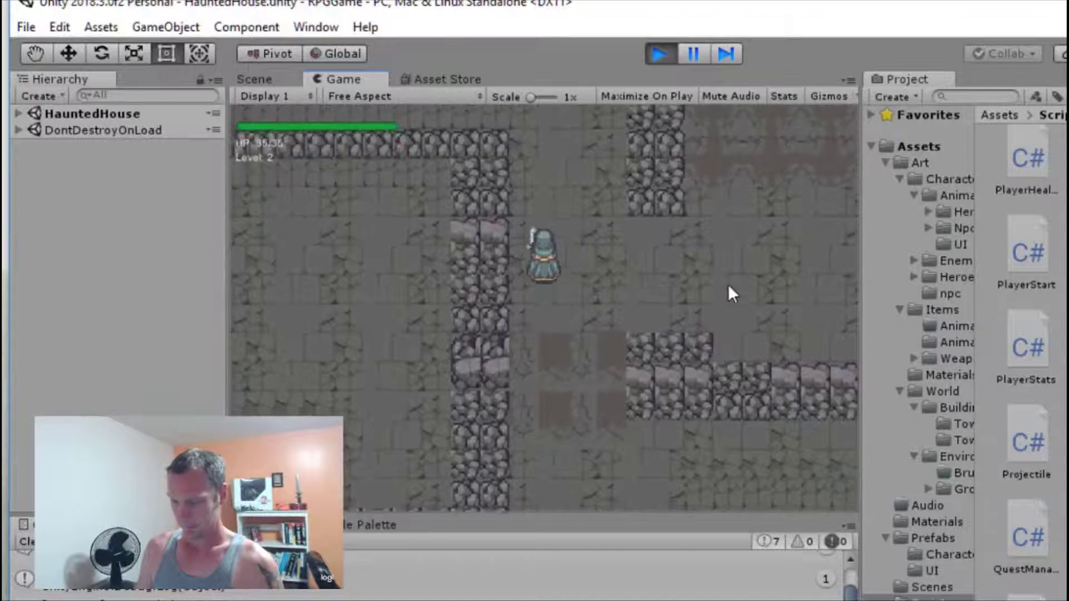
key(Left)
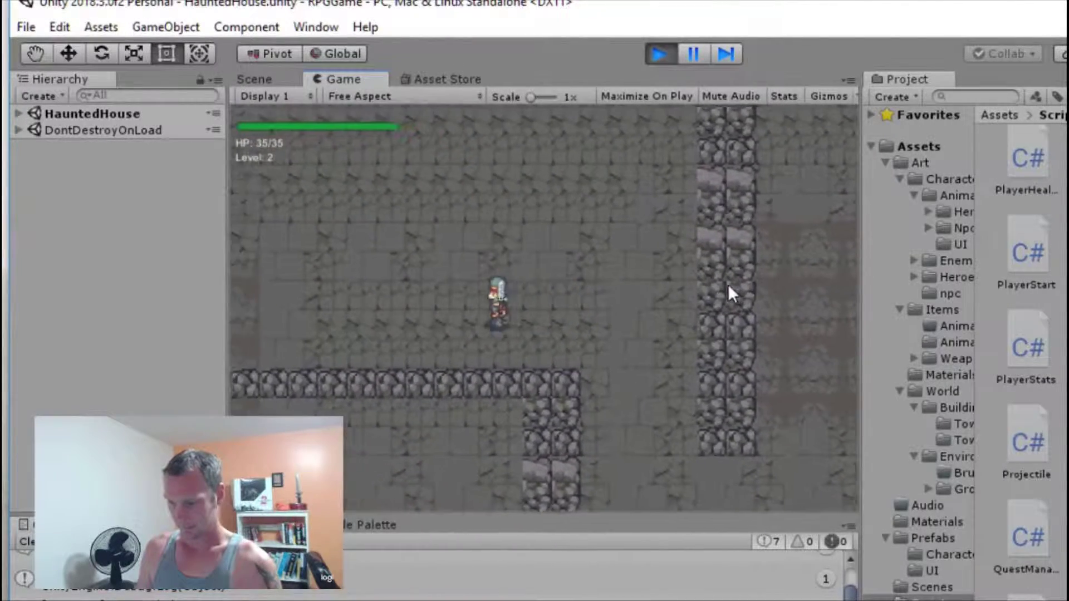
key(Left)
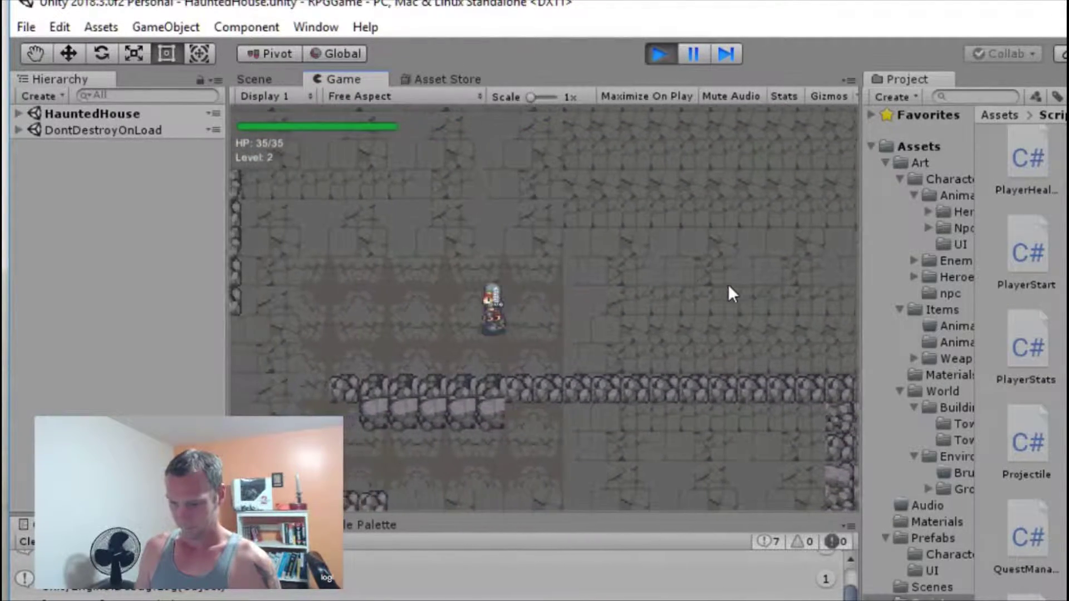
Walk south to the wall beside the blonde character in the southwest corner, then end the play test
key(Down)
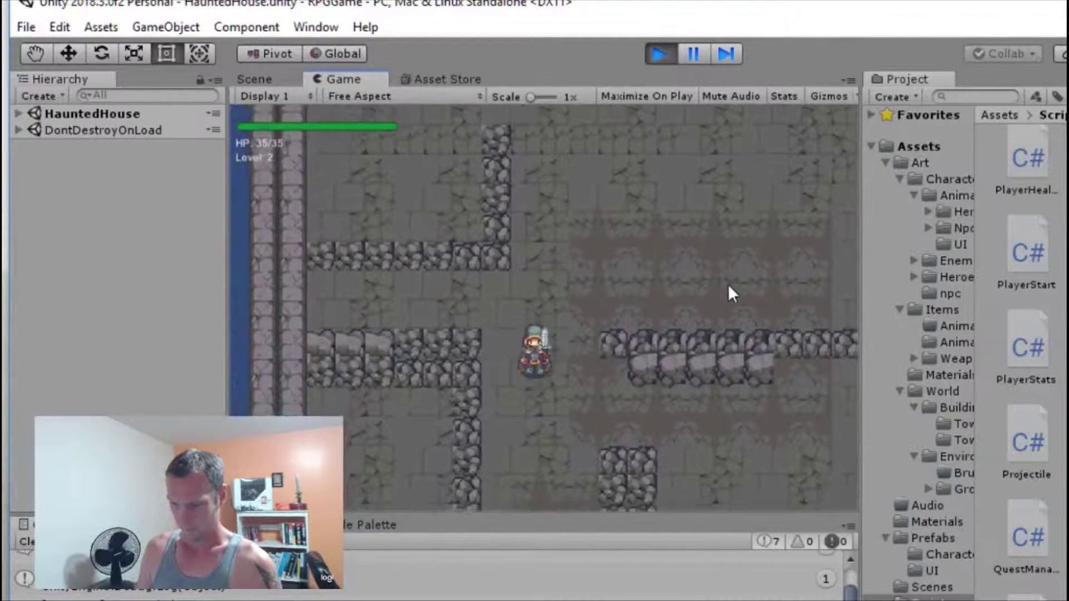
key(Down)
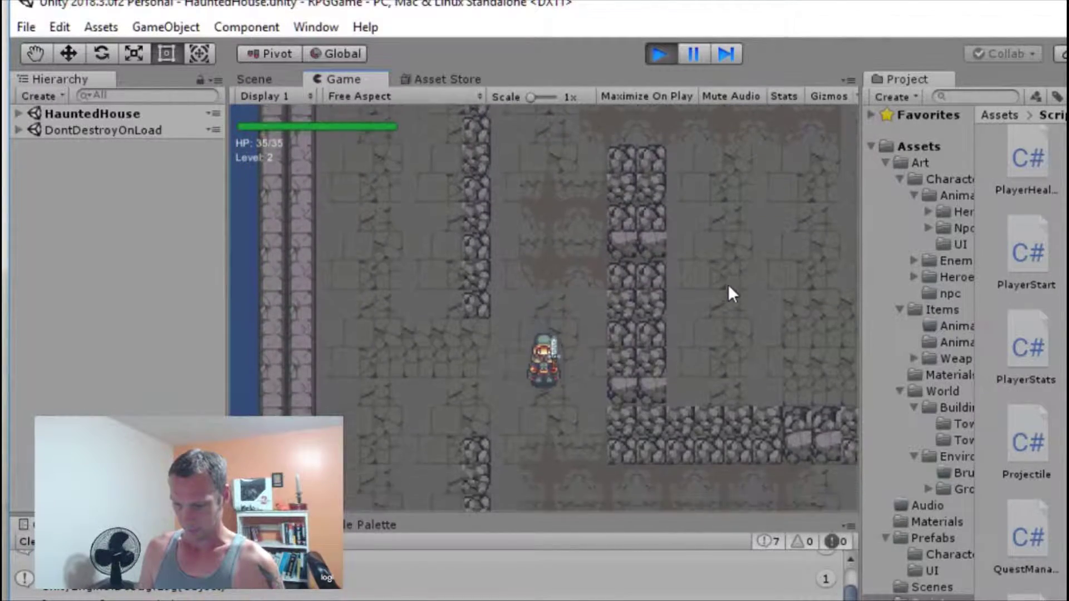
key(Left)
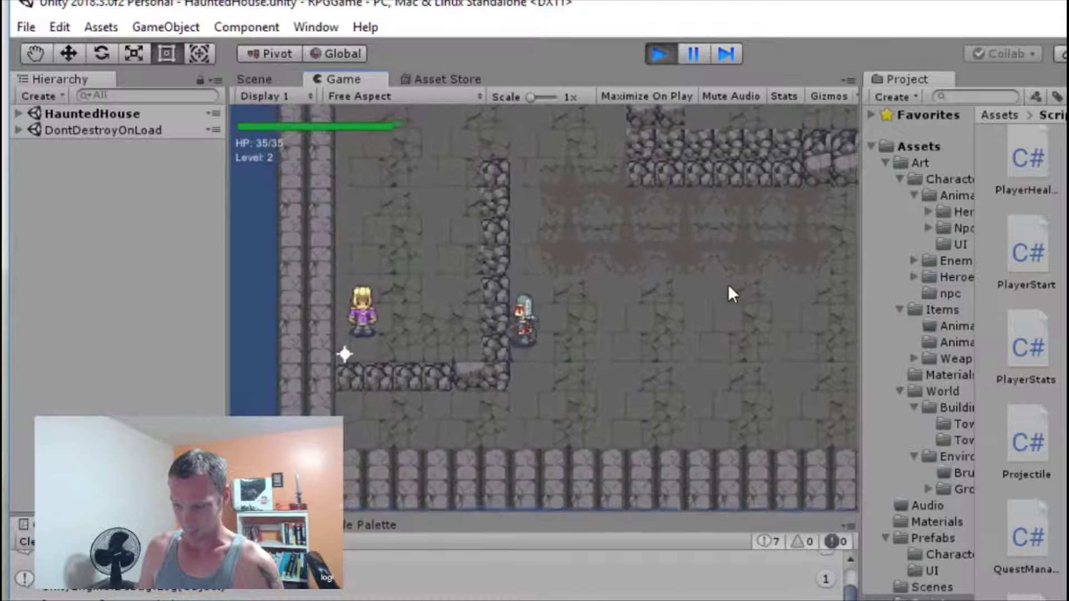
key(Up)
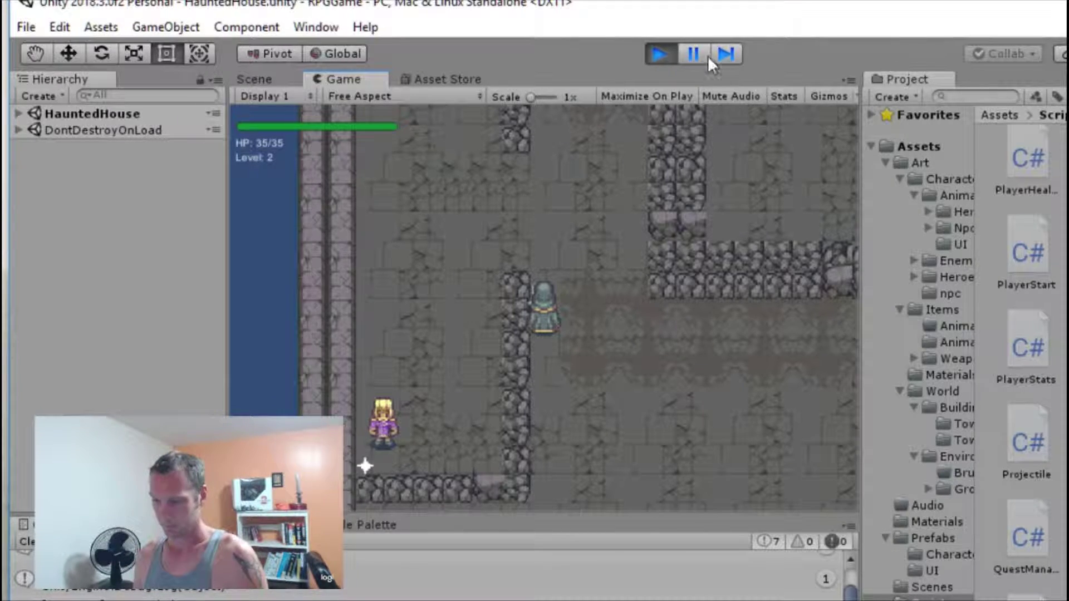
click(660, 54)
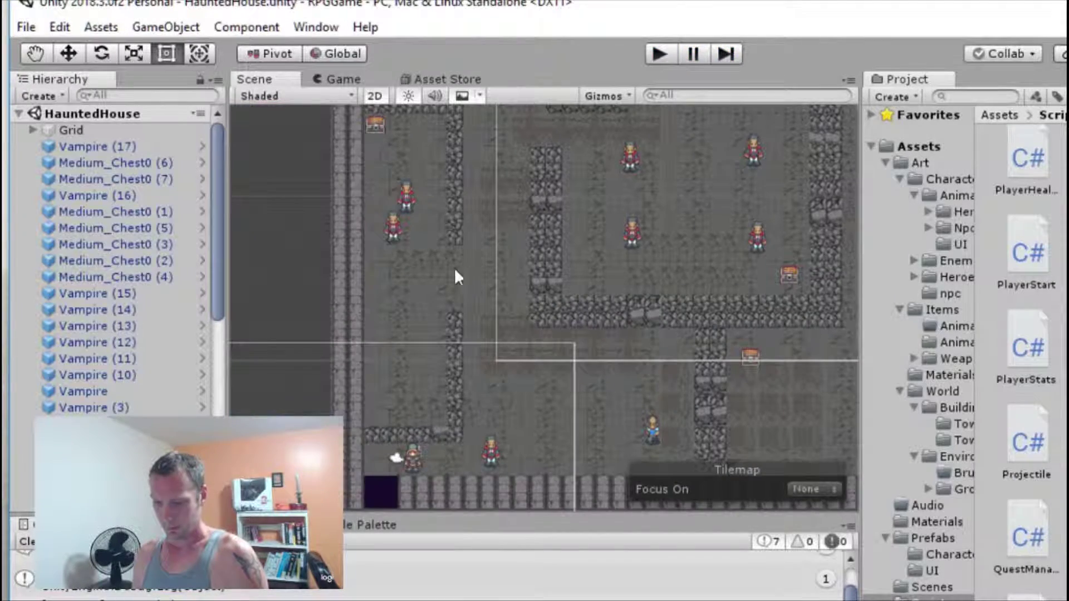
Select the small object below the blonde character in the southwest corner and expand its OldCompass sprite track in the animation timeline
scroll(499, 394, down, 8)
middle_drag(512, 392, 458, 398)
scroll(501, 295, up, 3)
scroll(515, 312, up, 2)
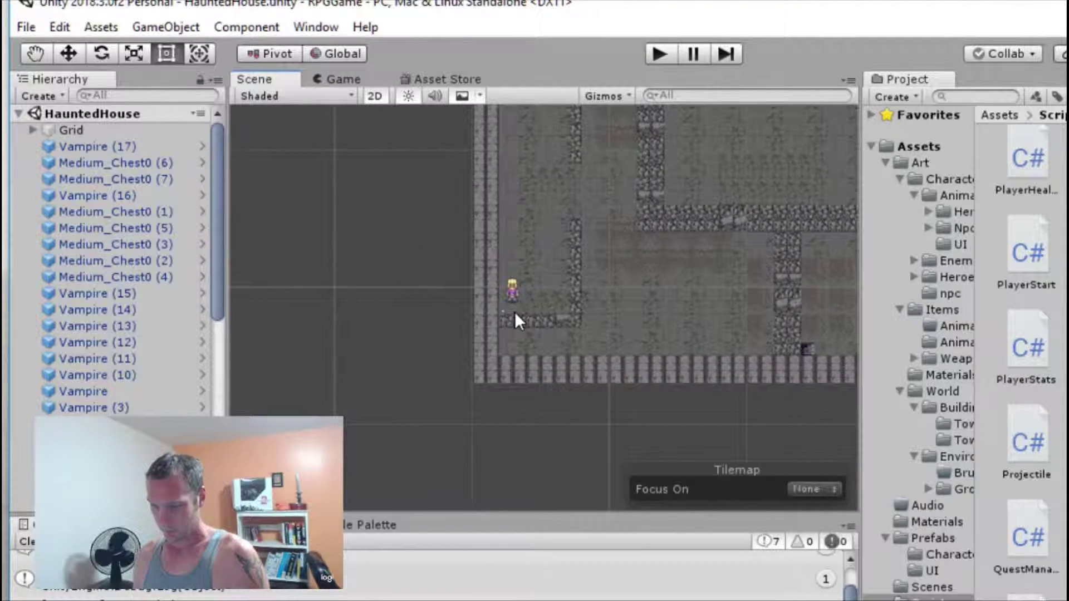
click(500, 310)
click(500, 310)
click(262, 525)
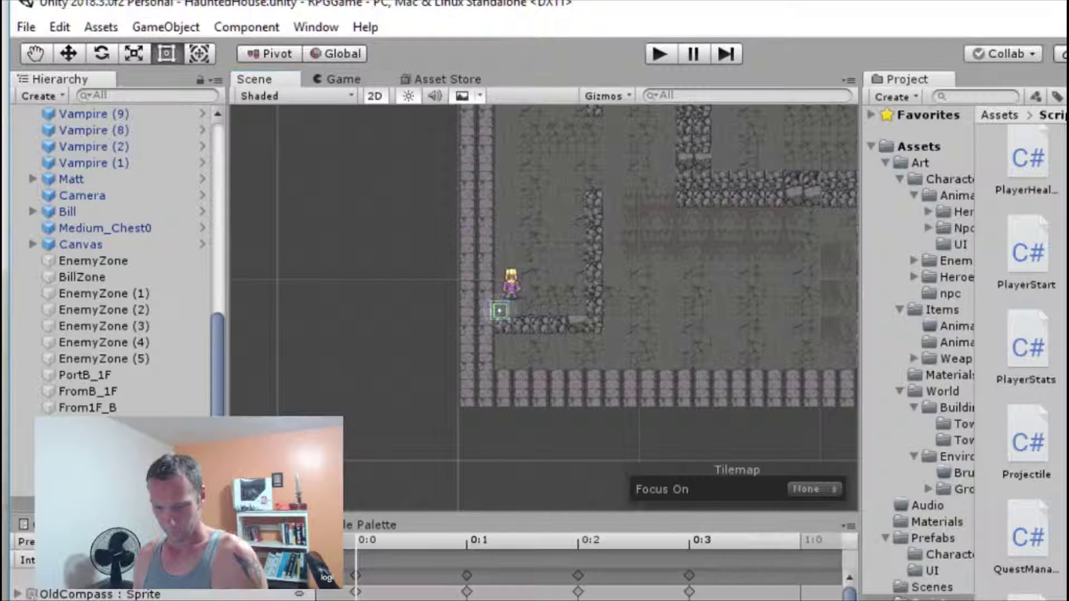
click(17, 594)
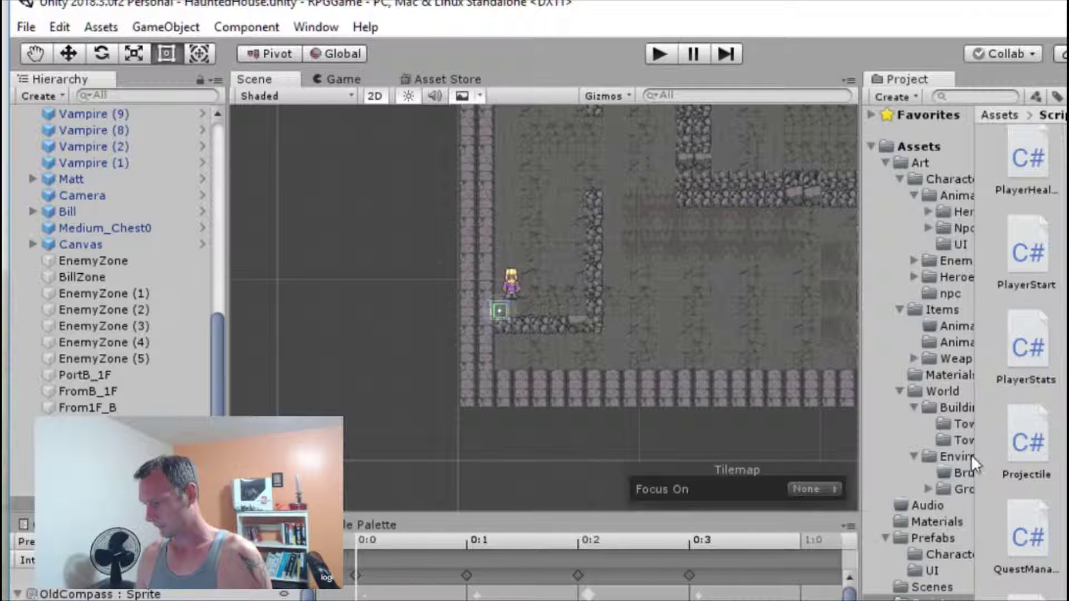
Find the LootGenerator script among the project's scripts and open it in Visual Studio
scroll(1004, 413, down, 2)
scroll(1005, 413, up, 4)
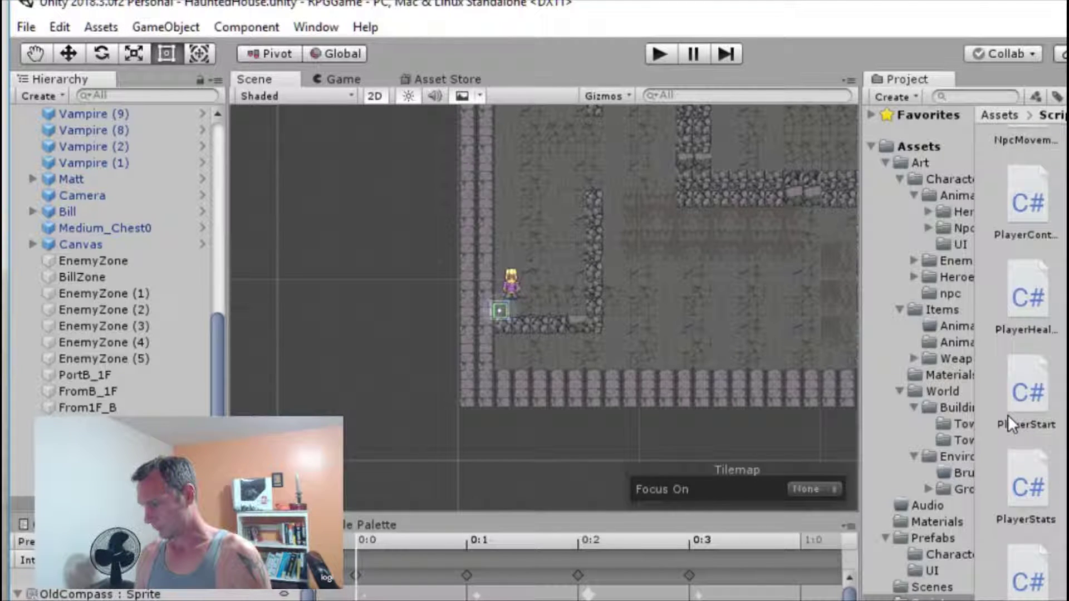
scroll(1008, 417, up, 2)
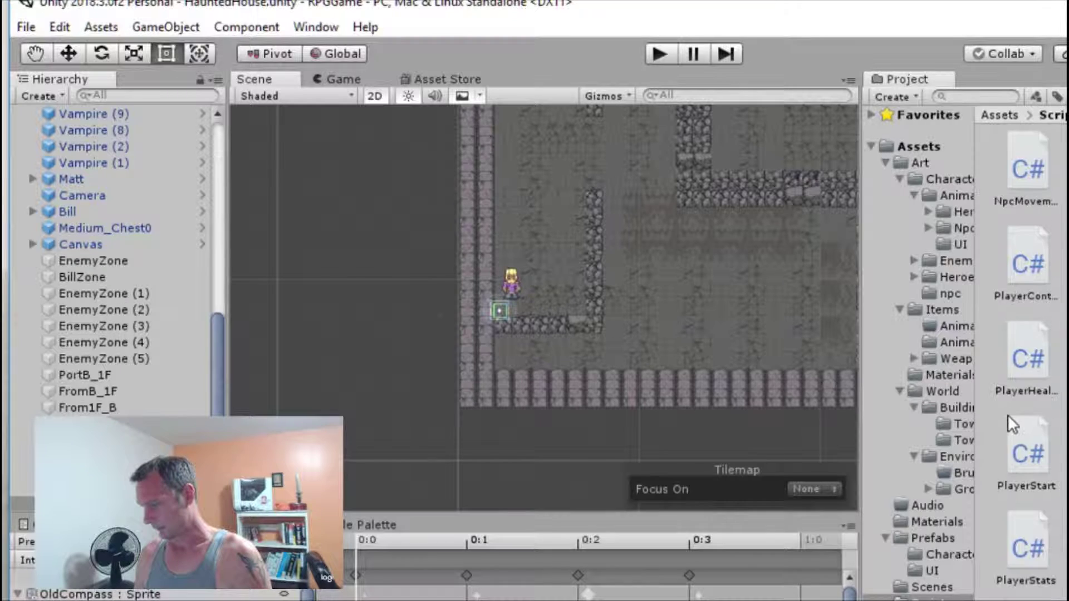
double_click(1030, 202)
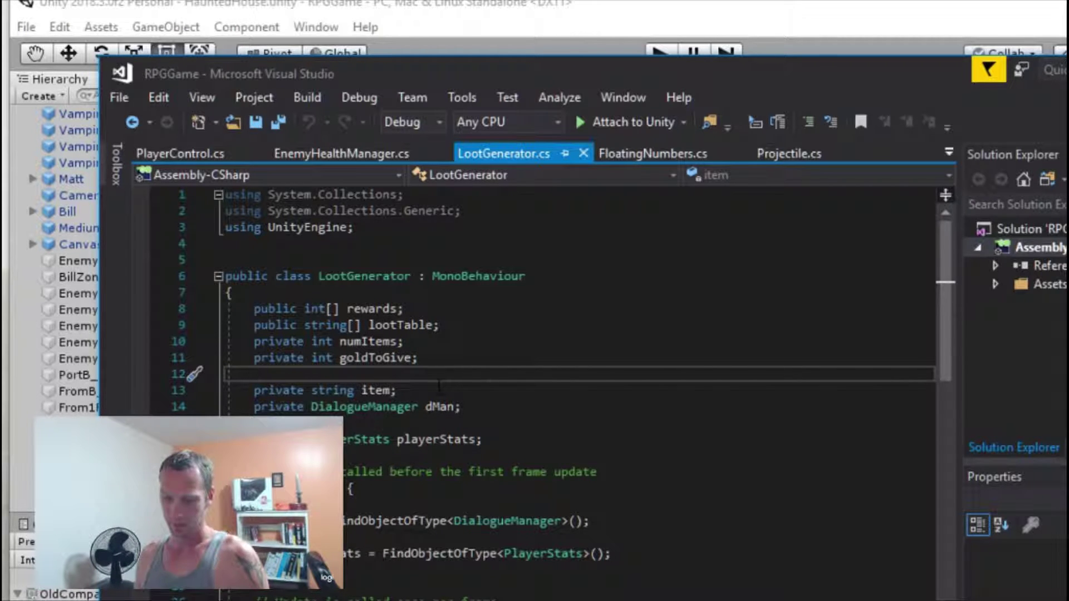
Read the LootGenerator script from its variable declarations through Start to the gold and item branches of GetLoot
scroll(438, 386, down, 1)
scroll(470, 390, down, 2)
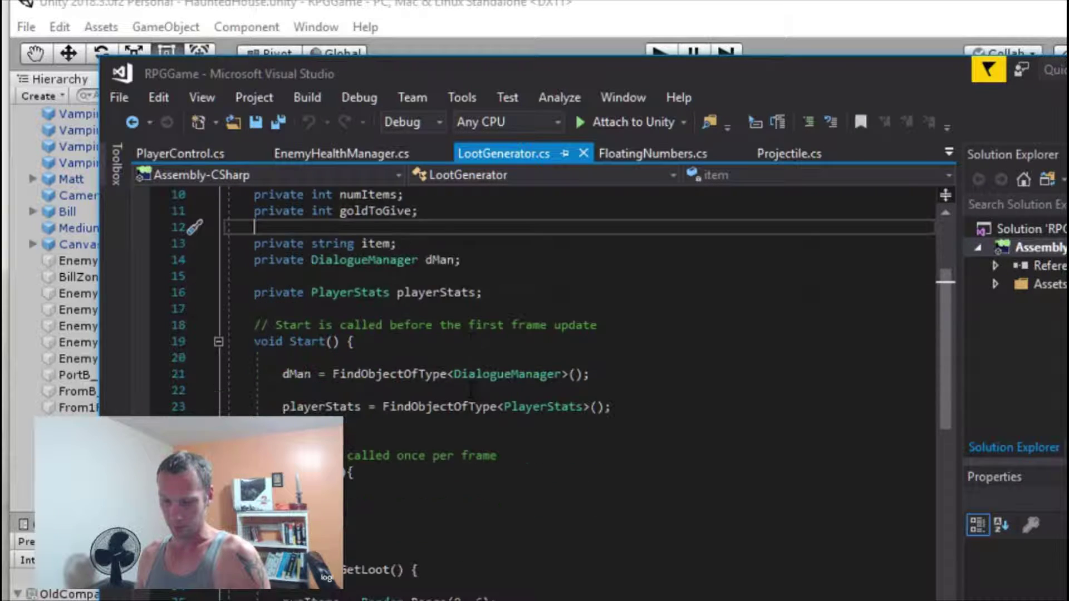
scroll(468, 387, down, 1)
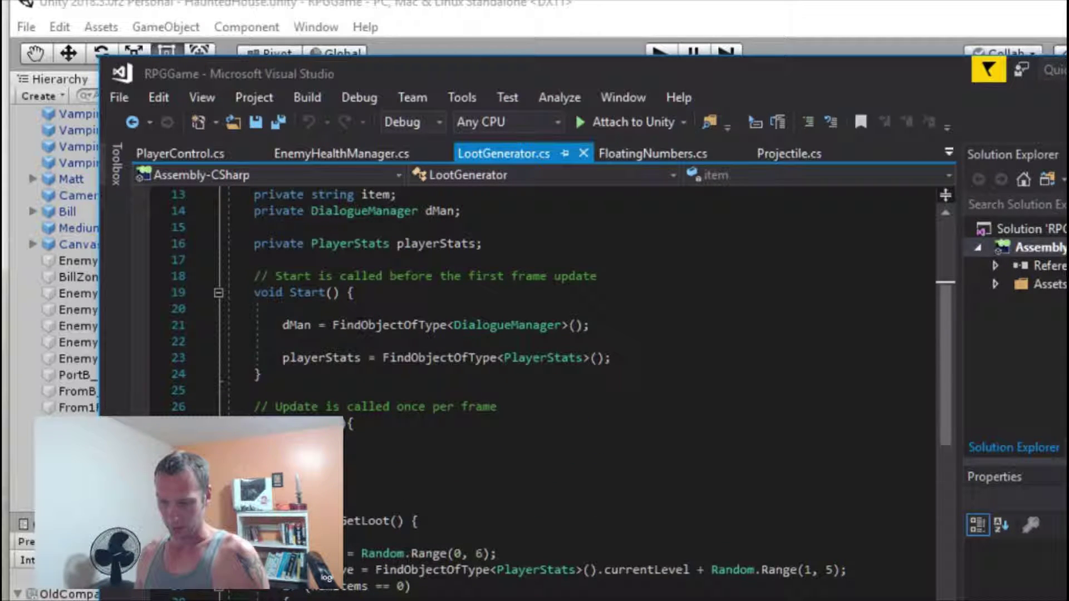
mouse_move(335, 322)
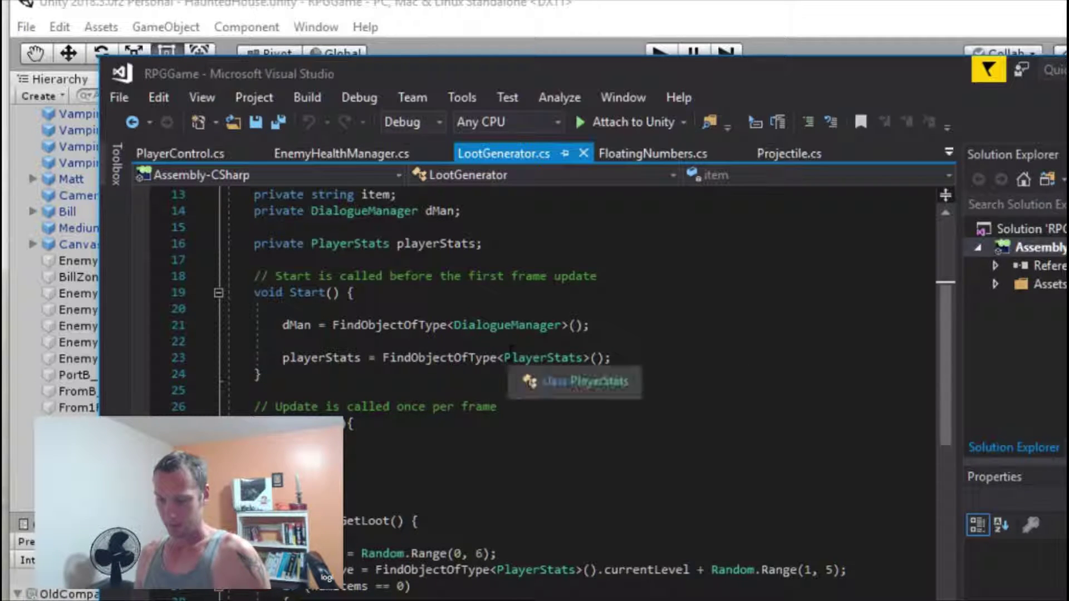
scroll(592, 364, down, 3)
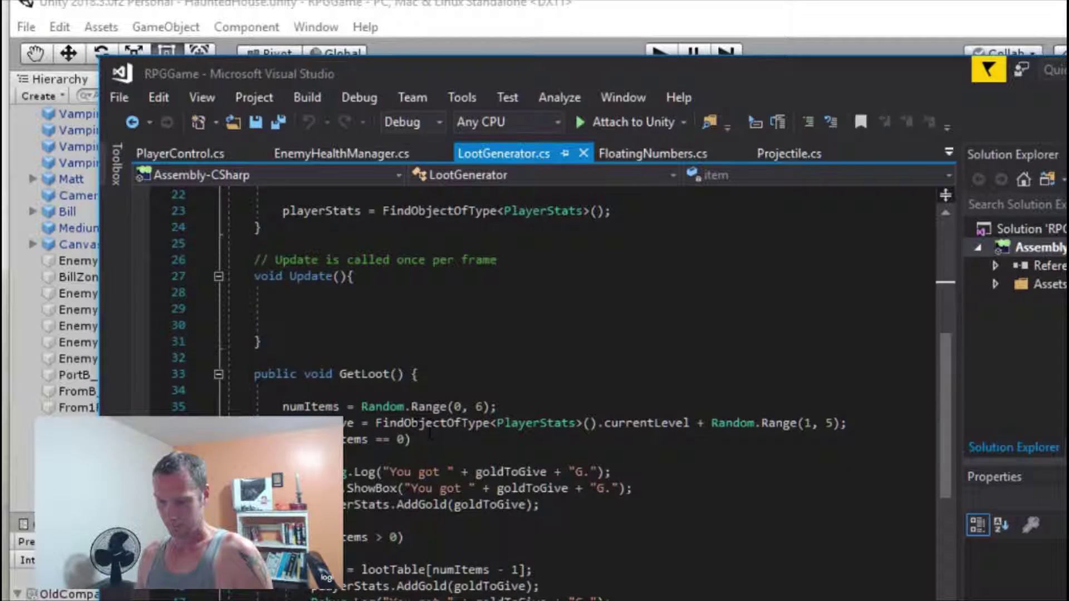
scroll(557, 407, down, 1)
scroll(465, 426, up, 4)
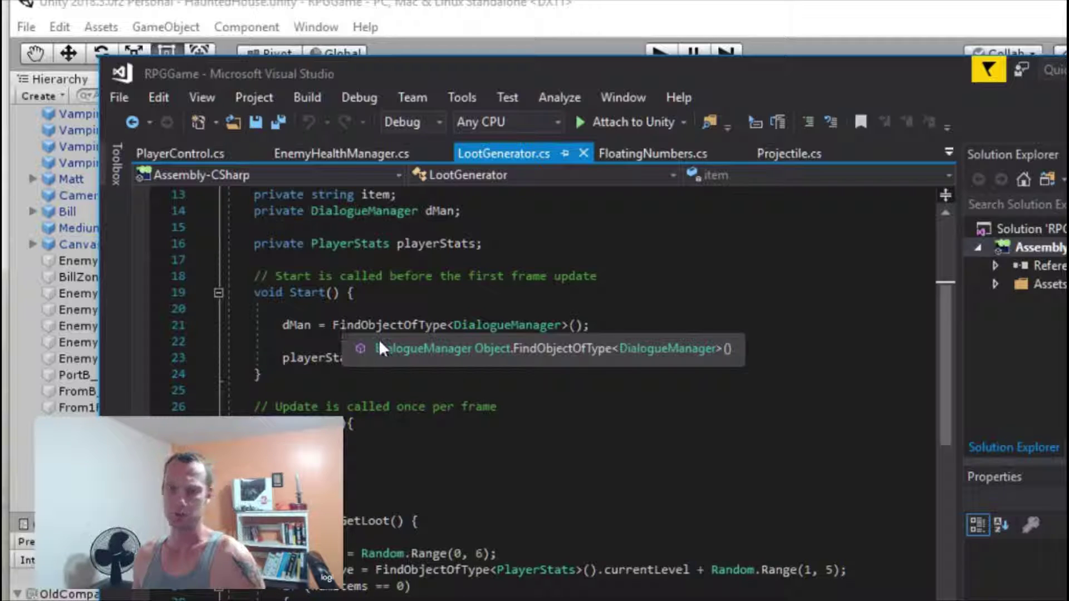
scroll(595, 454, down, 4)
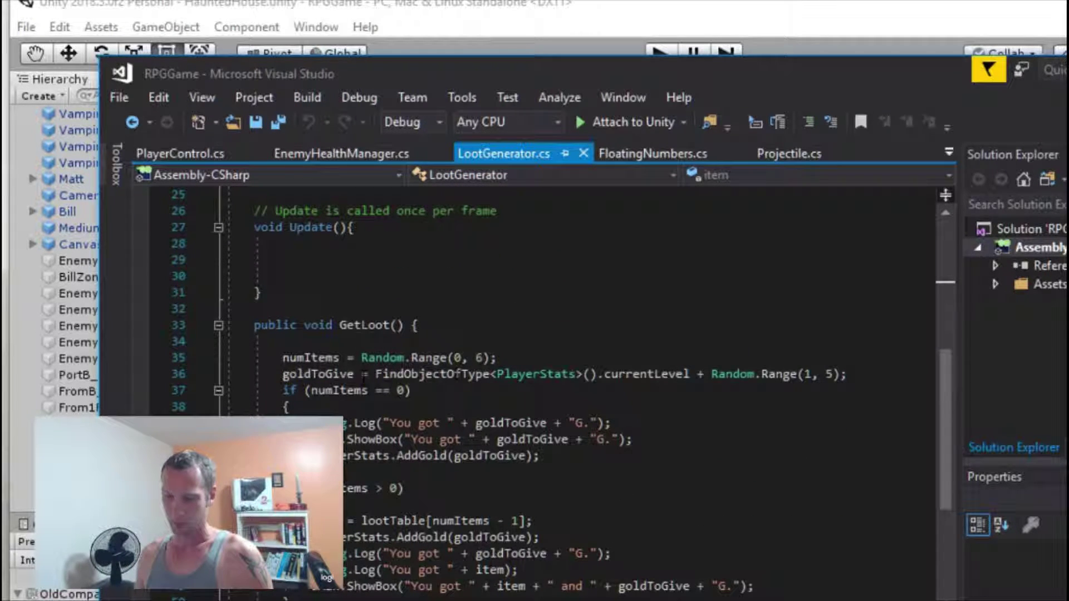
scroll(454, 372, down, 1)
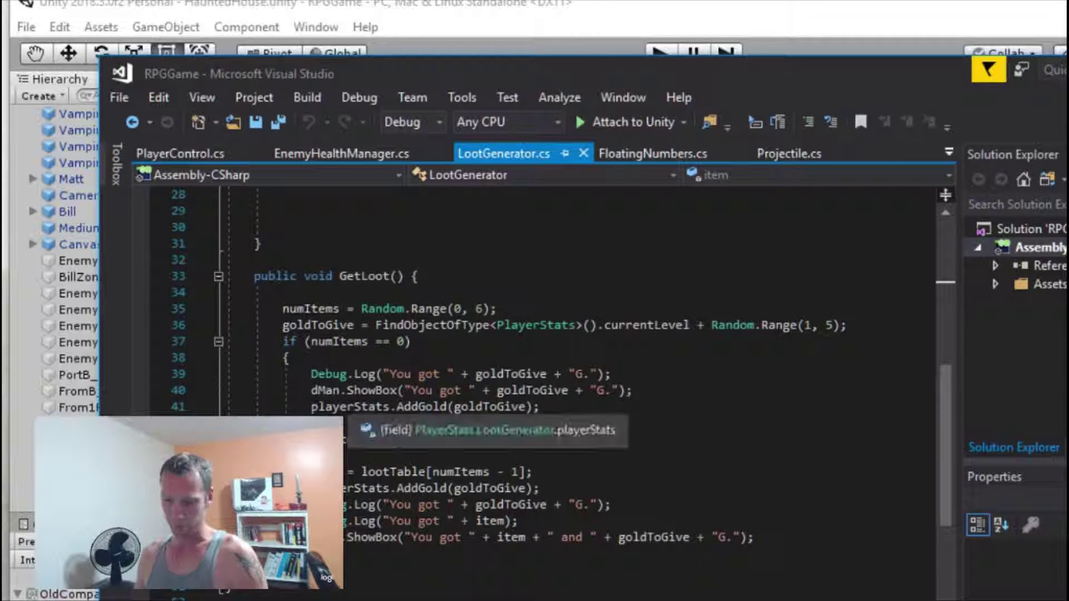
scroll(519, 412, down, 1)
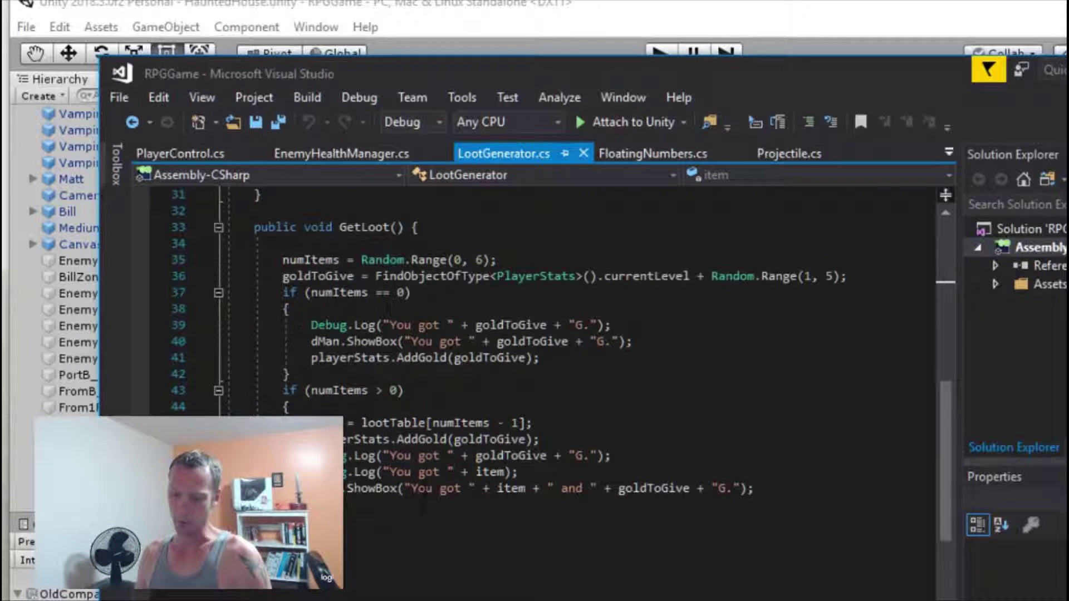
scroll(513, 489, down, 1)
Go back to the beginning of the LootGenerator script and review it again down to GetLoot
scroll(462, 446, up, 6)
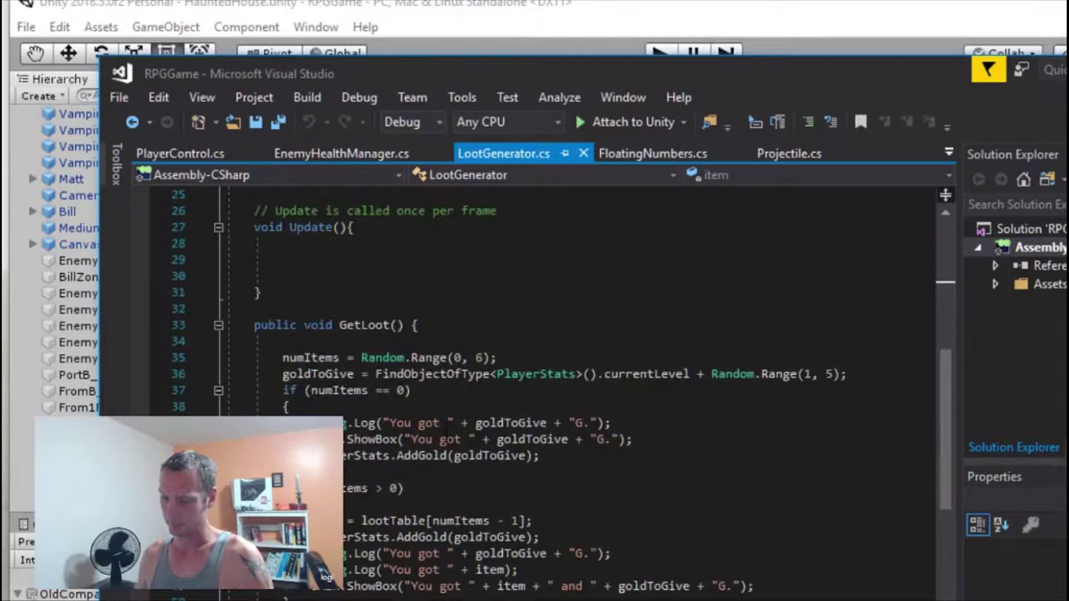
scroll(456, 450, up, 5)
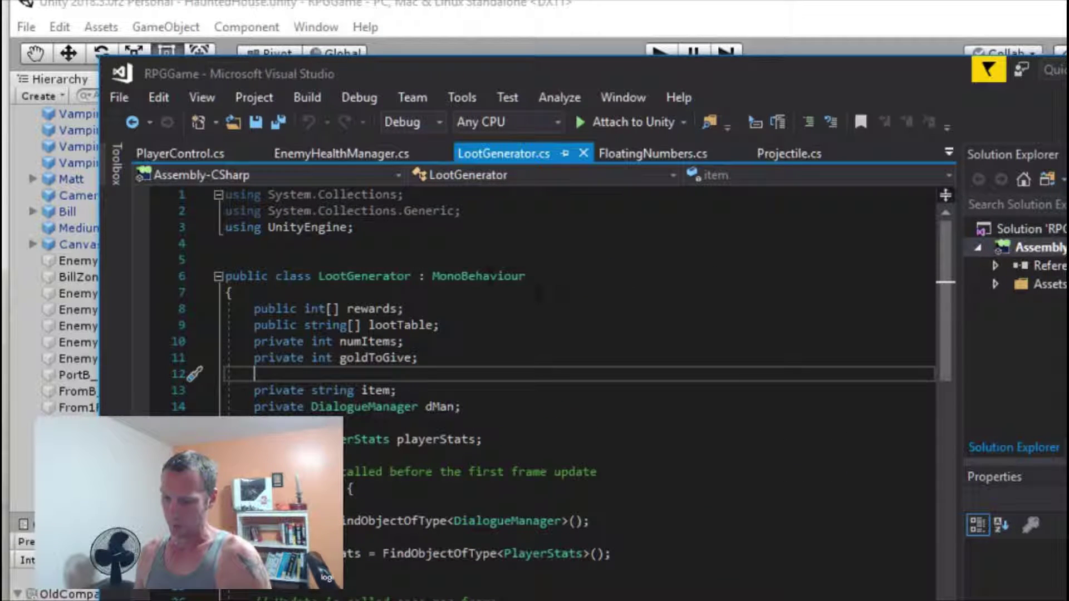
scroll(407, 359, down, 4)
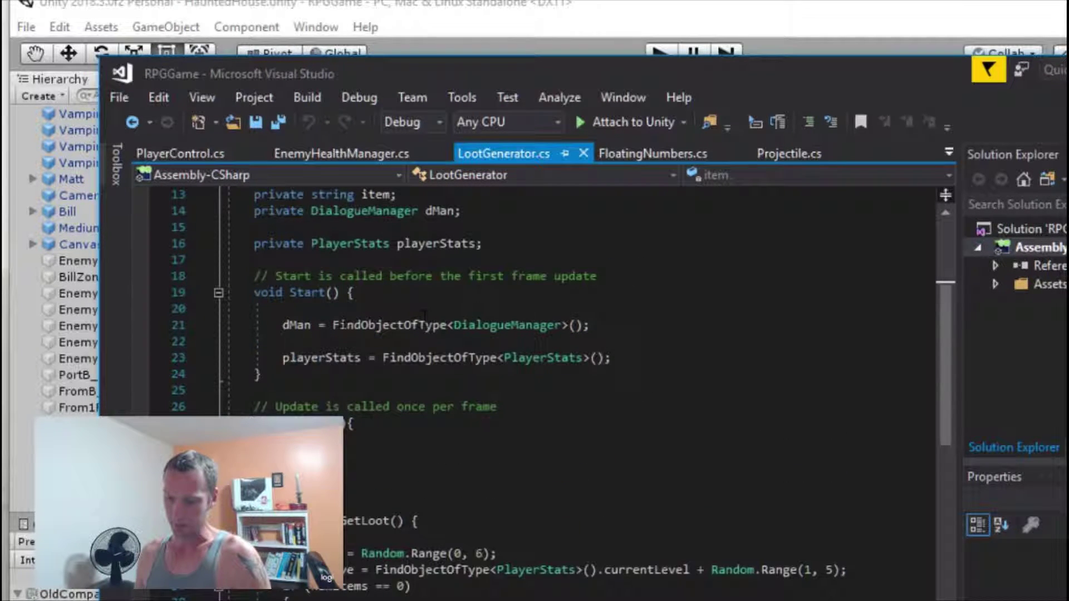
scroll(460, 412, down, 1)
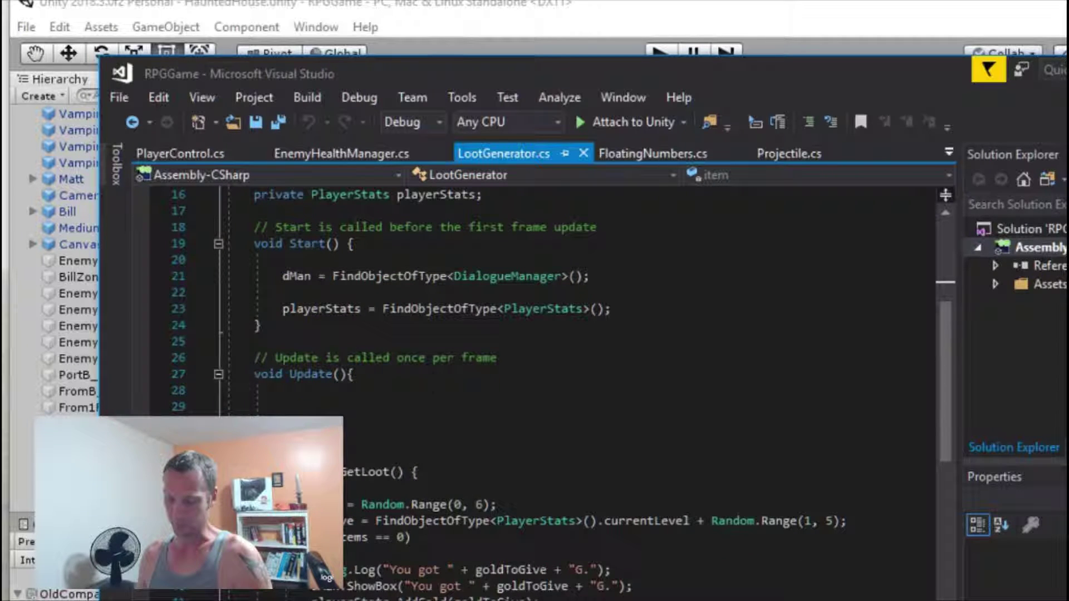
scroll(460, 399, down, 1)
scroll(501, 446, down, 1)
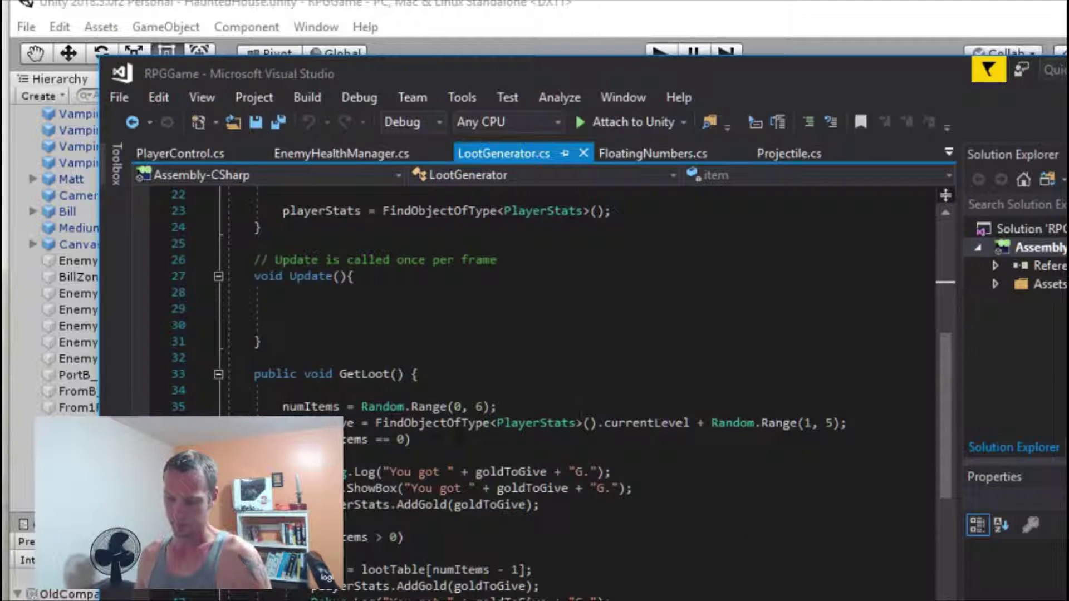
scroll(527, 372, down, 2)
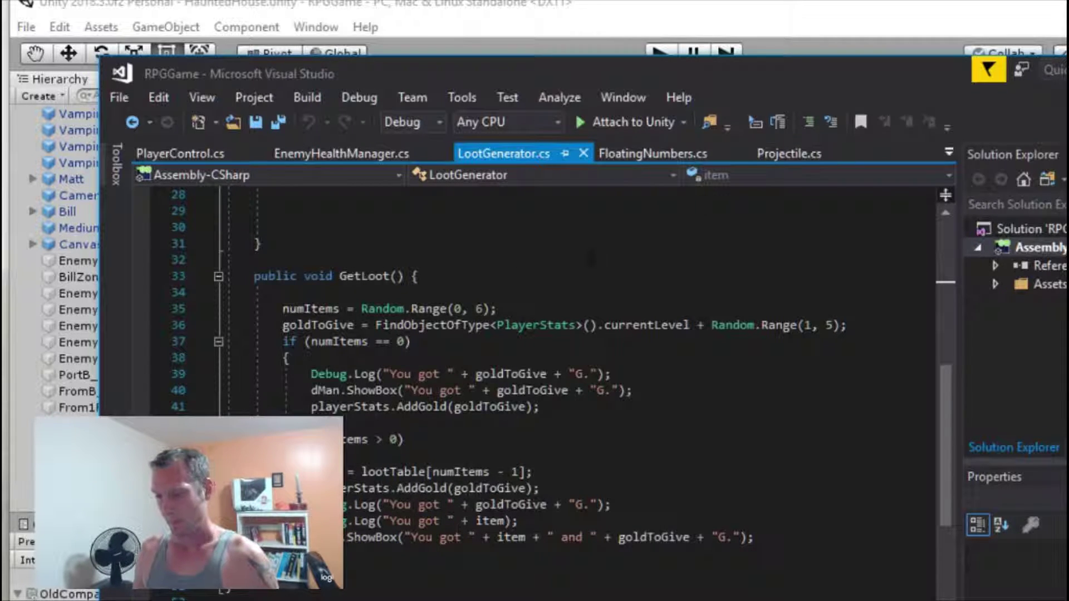
Return to Unity and open the WorldMap scene from the Scenes folder
click(1067, 70)
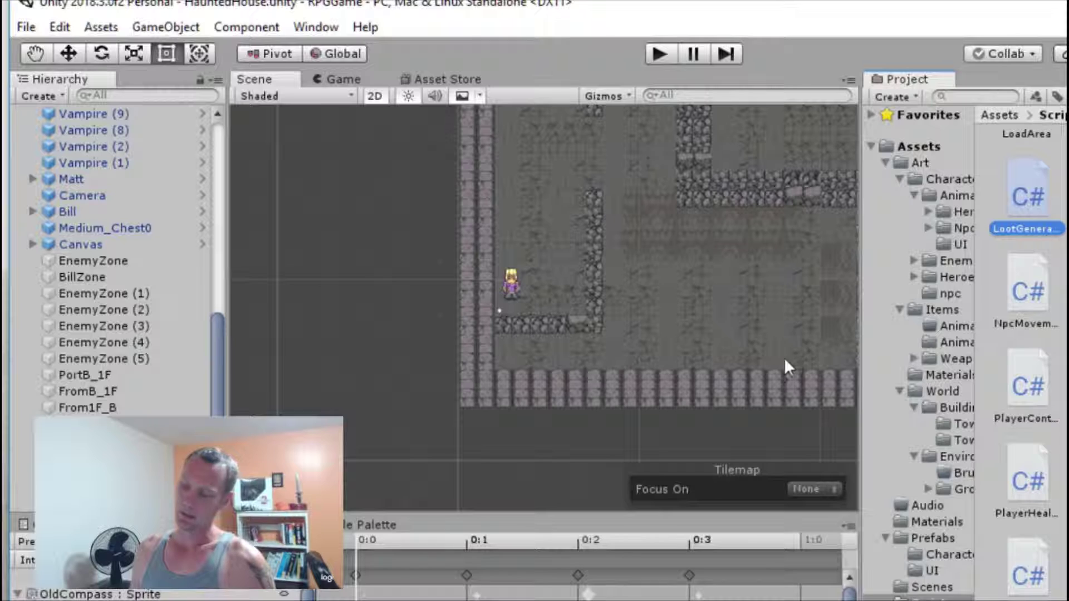
click(946, 585)
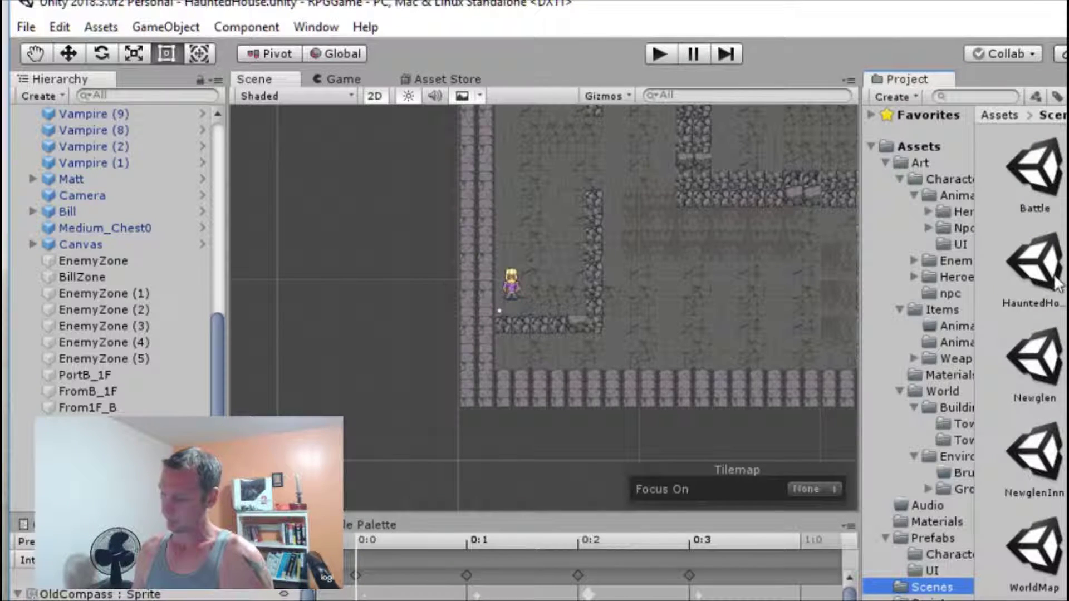
double_click(1055, 548)
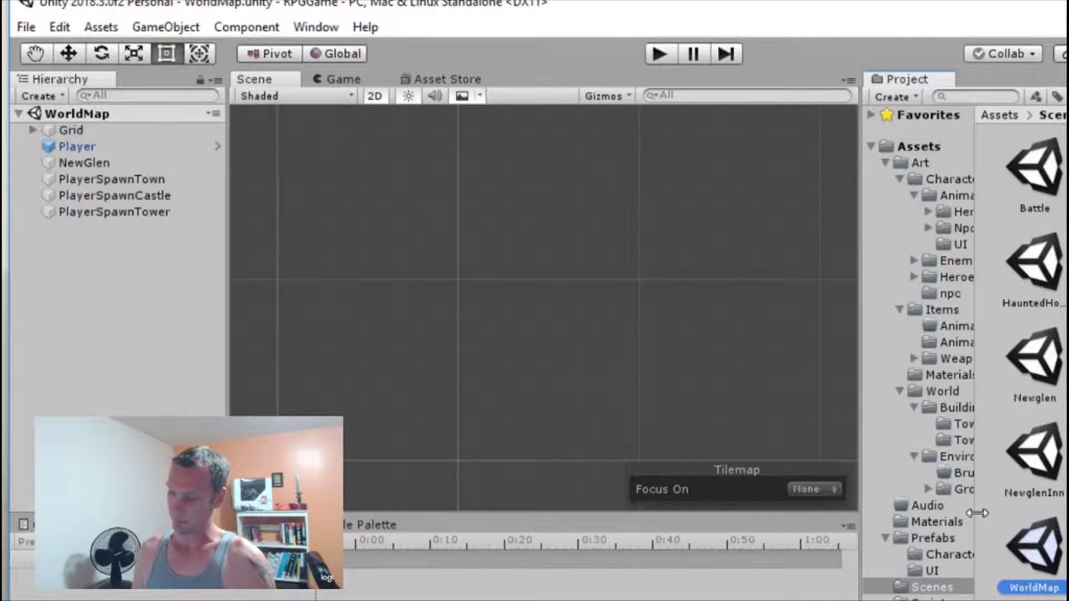
Examine the world map's forest, river, desert, towns and castle up close, and reopen the HauntedHouse scene
scroll(598, 368, down, 4)
scroll(643, 308, down, 5)
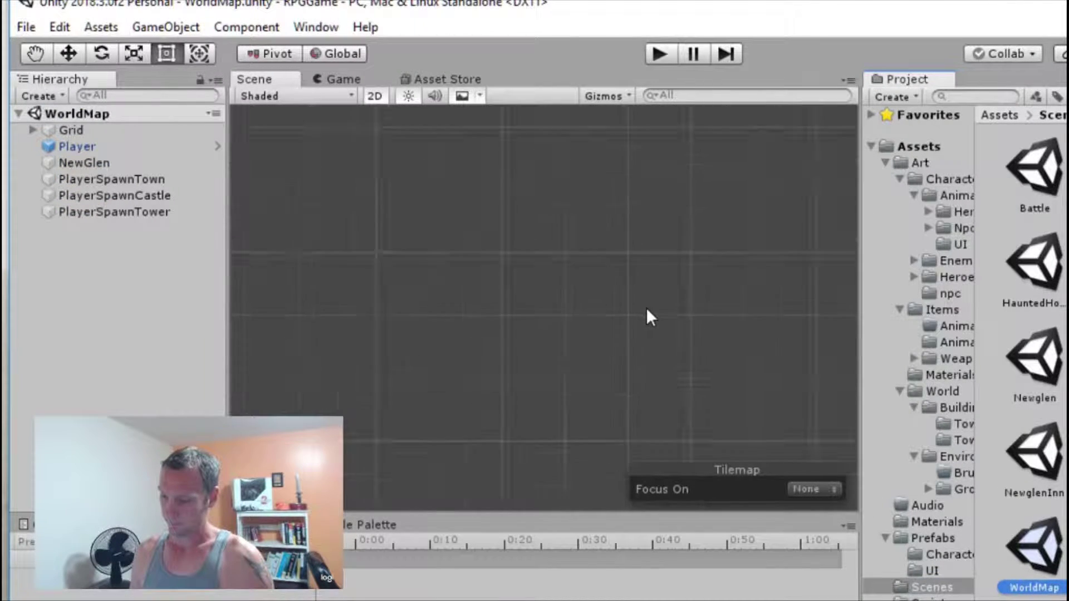
scroll(657, 290, down, 2)
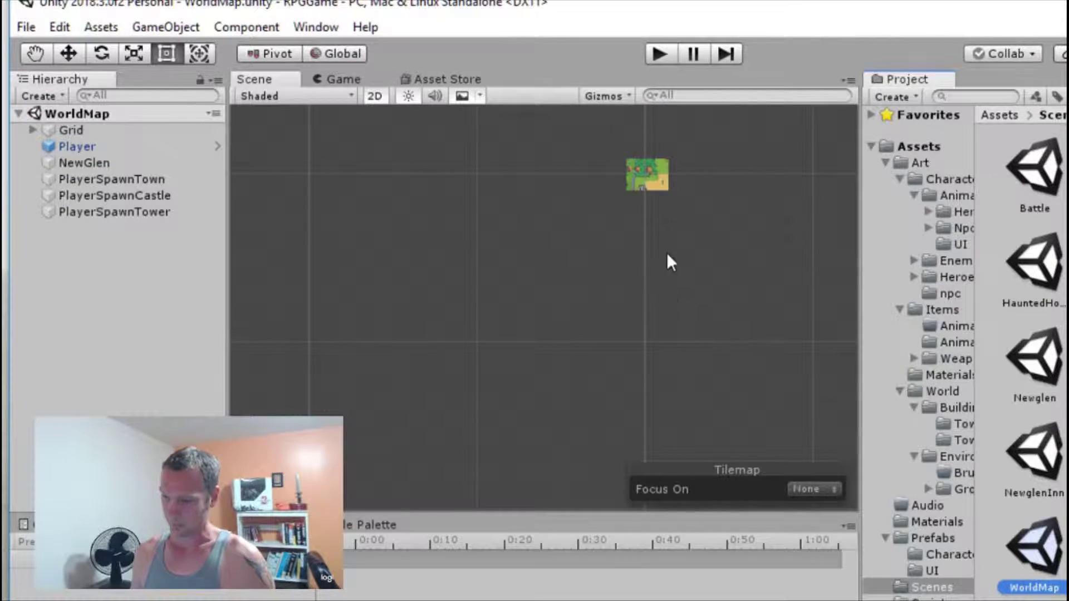
scroll(644, 172, up, 6)
scroll(648, 169, up, 5)
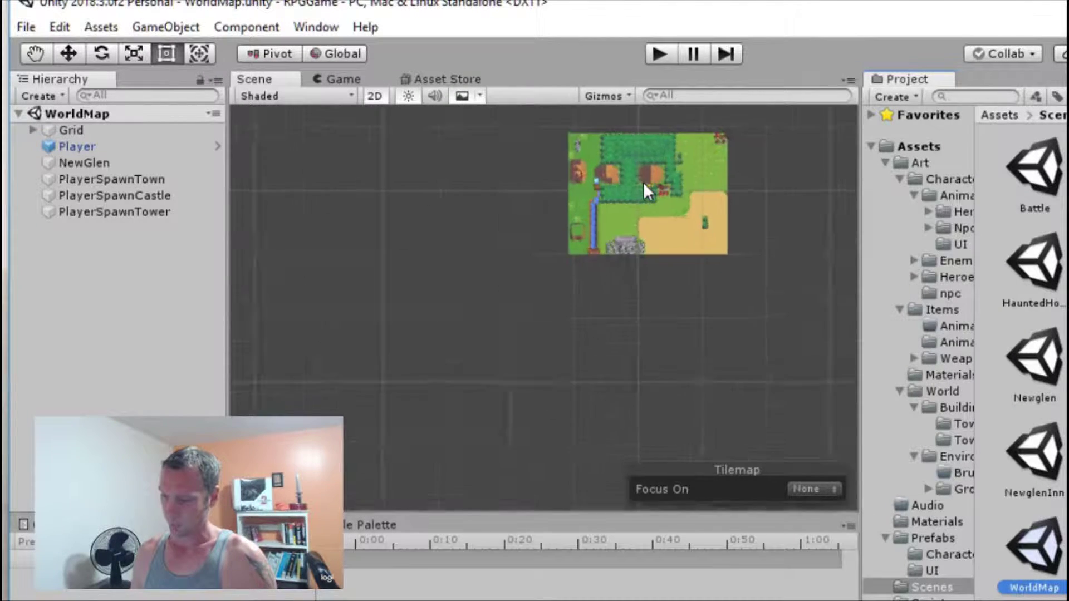
middle_drag(703, 207, 536, 313)
scroll(536, 312, up, 3)
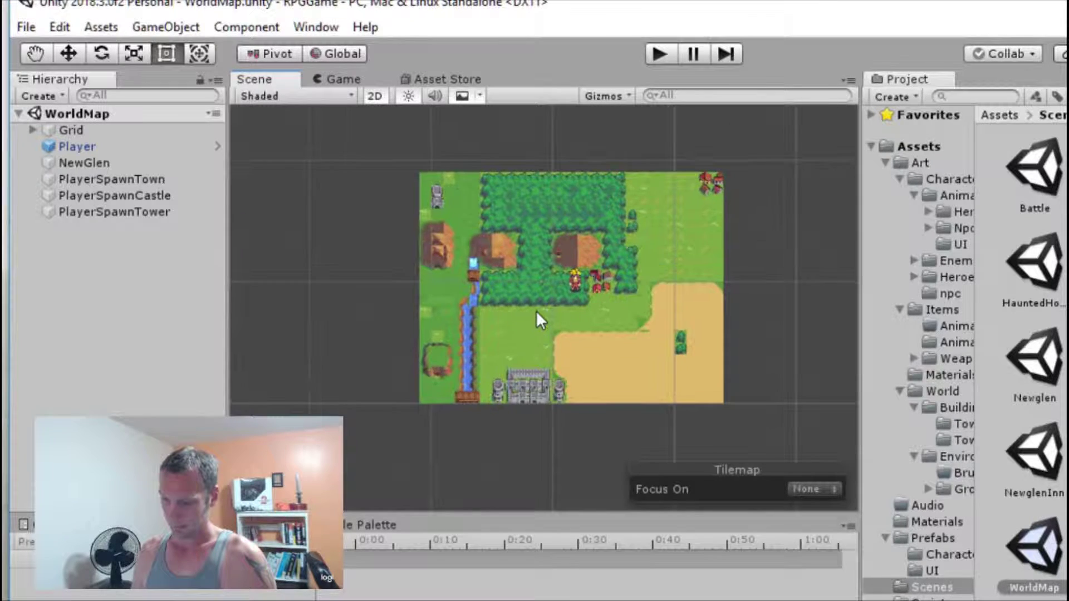
scroll(619, 289, up, 2)
middle_drag(652, 225, 610, 245)
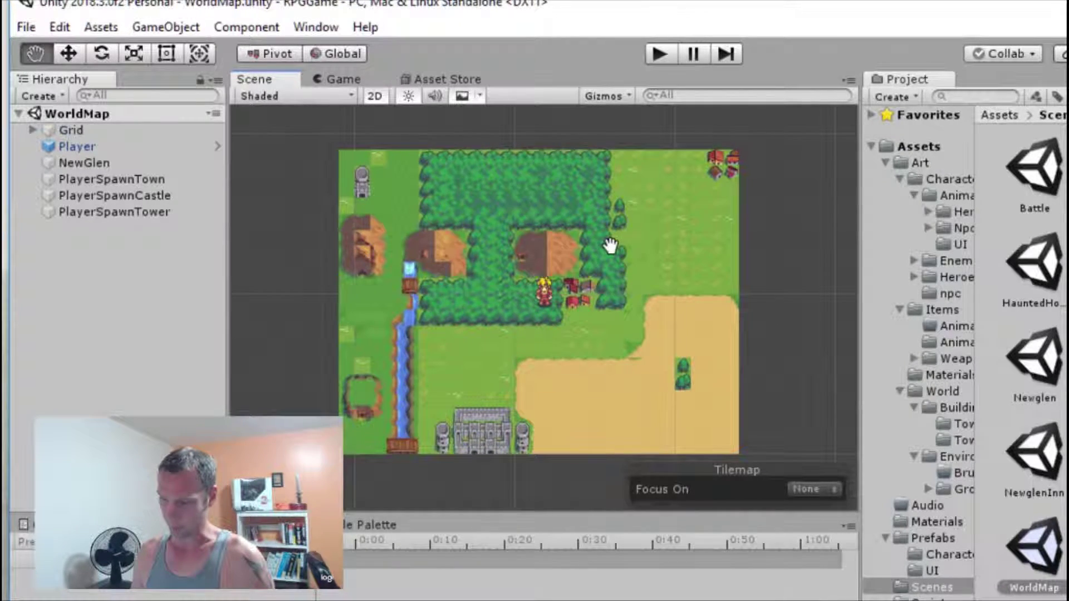
scroll(492, 265, up, 2)
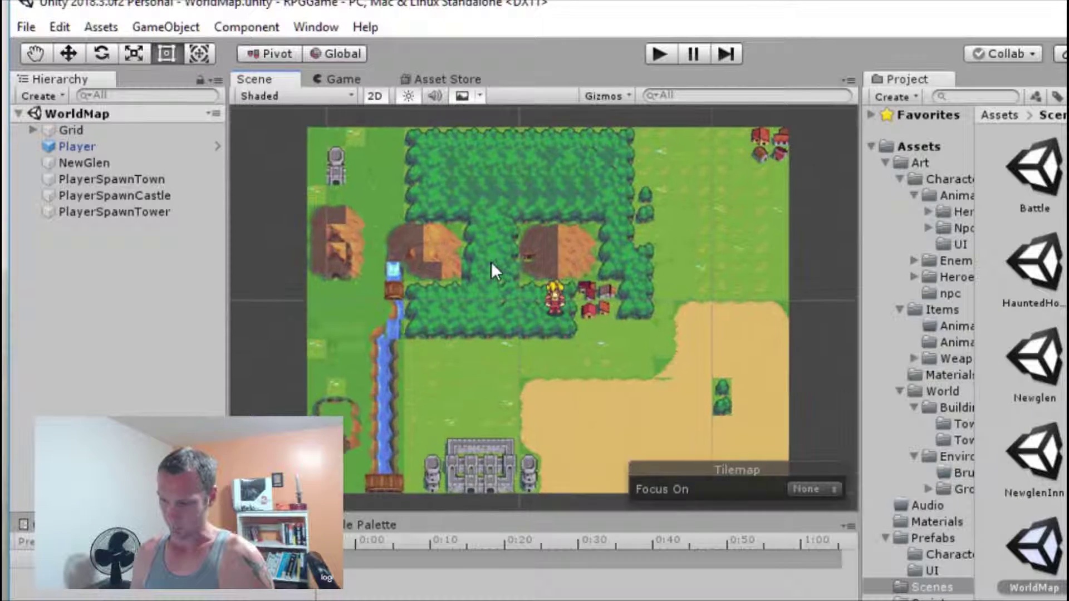
middle_drag(545, 294, 541, 283)
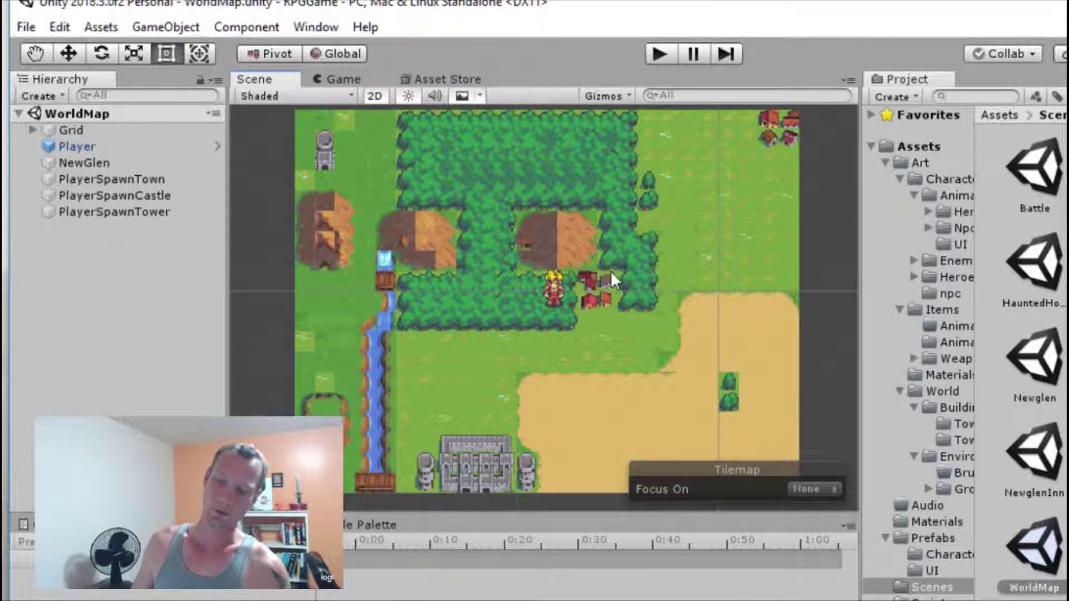
double_click(1039, 277)
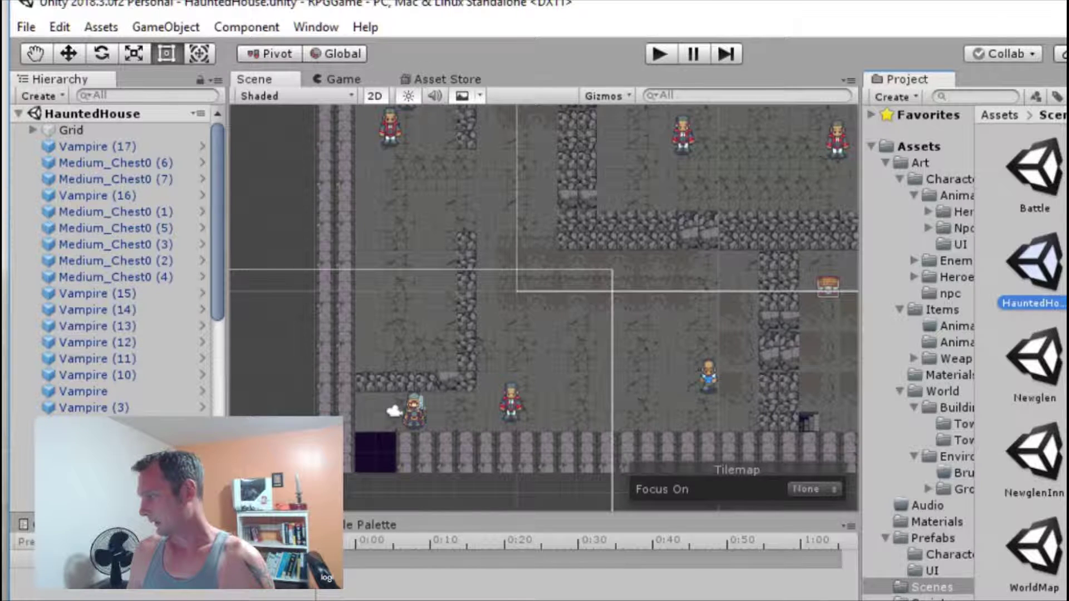
Switch to Blender and examine the rigged character model from the front
key(alt+Tab)
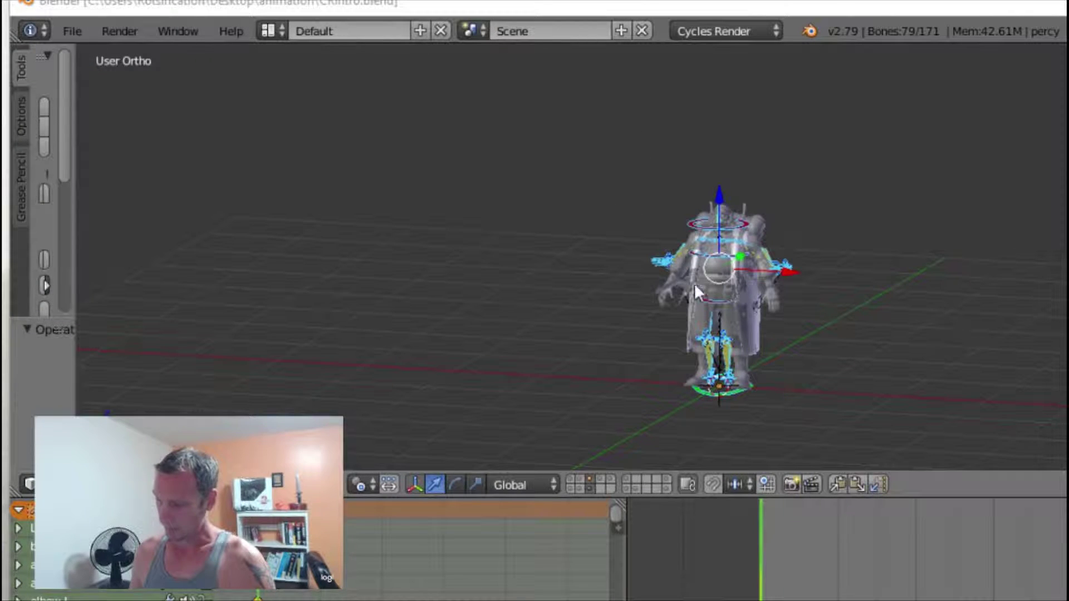
middle_drag(713, 295, 739, 292)
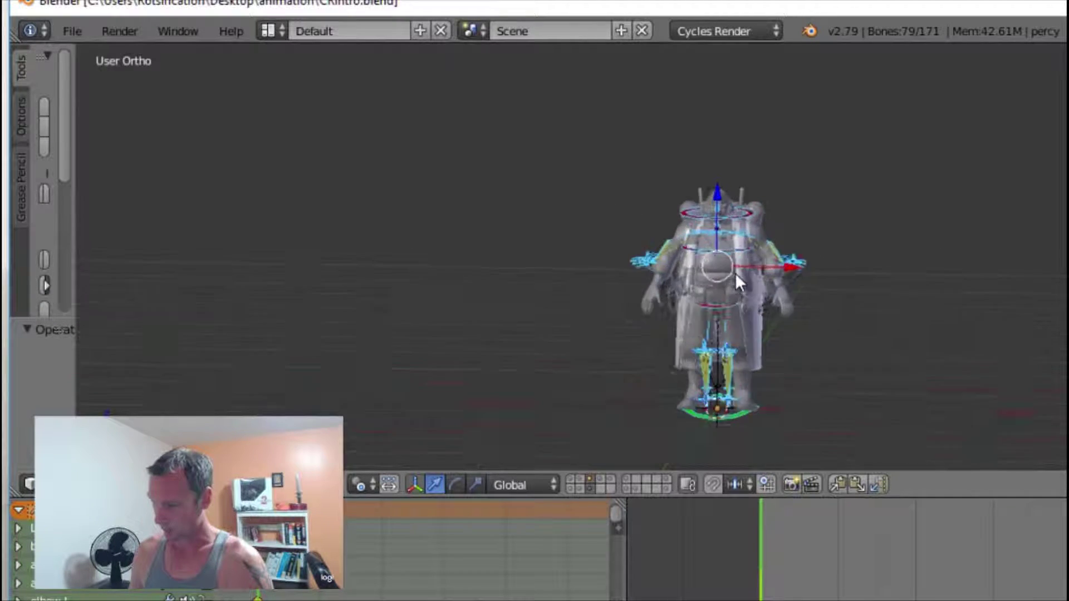
scroll(735, 273, up, 5)
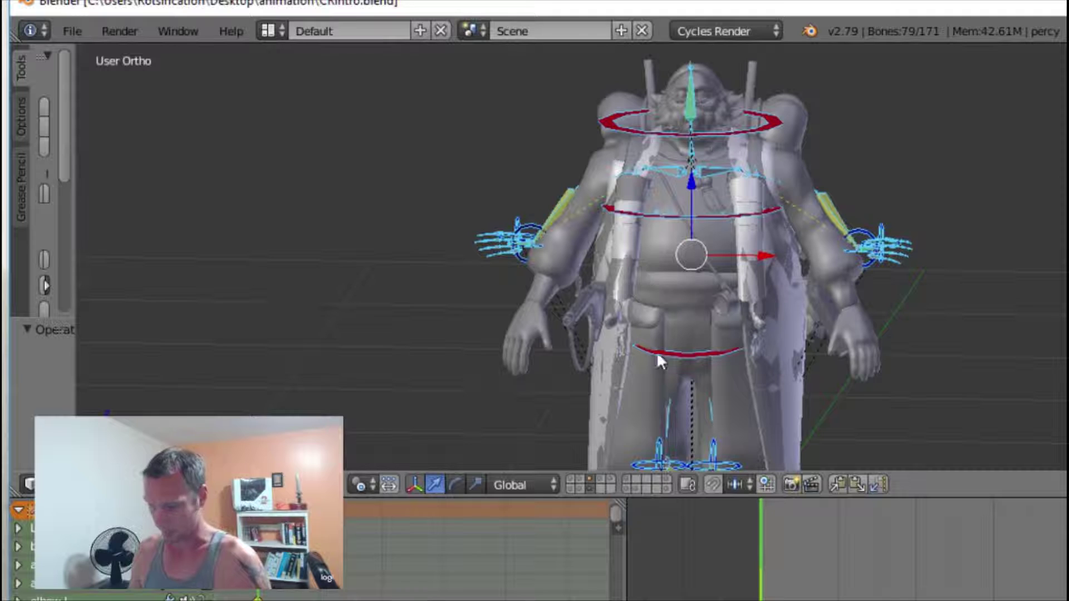
scroll(653, 325, down, 2)
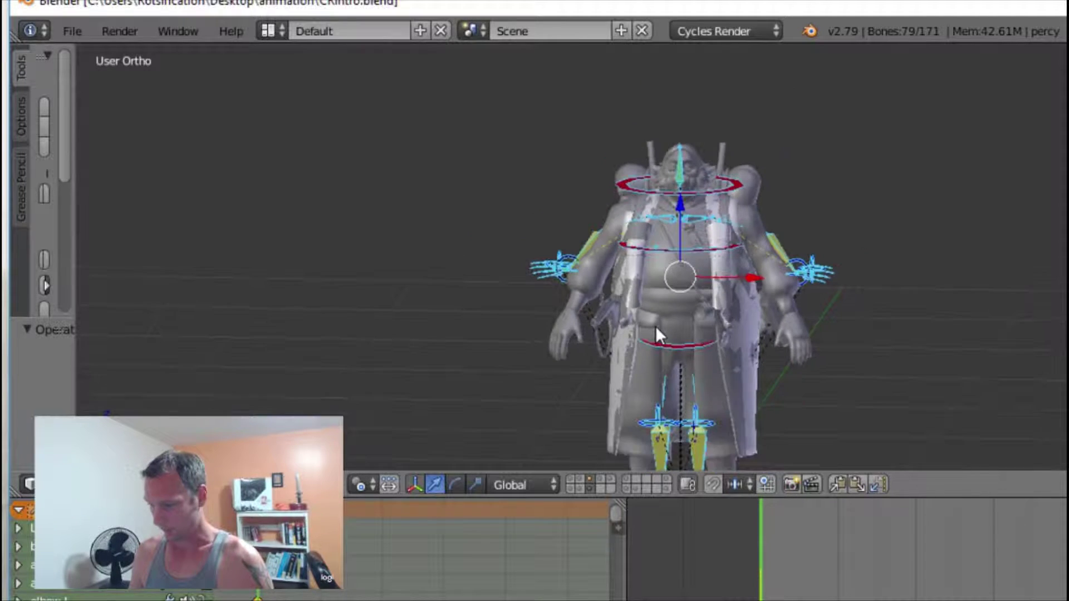
Bring the whole percy character into view and widen the tool shelf to show the full Pose Tools
shift+middle_drag(680, 386, 633, 306)
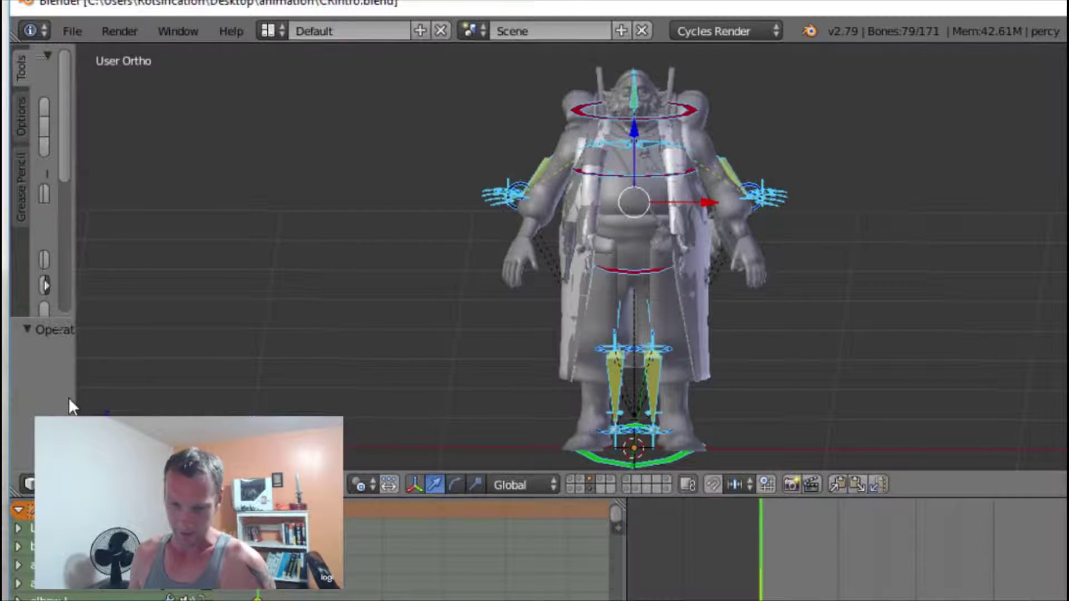
drag(75, 399, 165, 396)
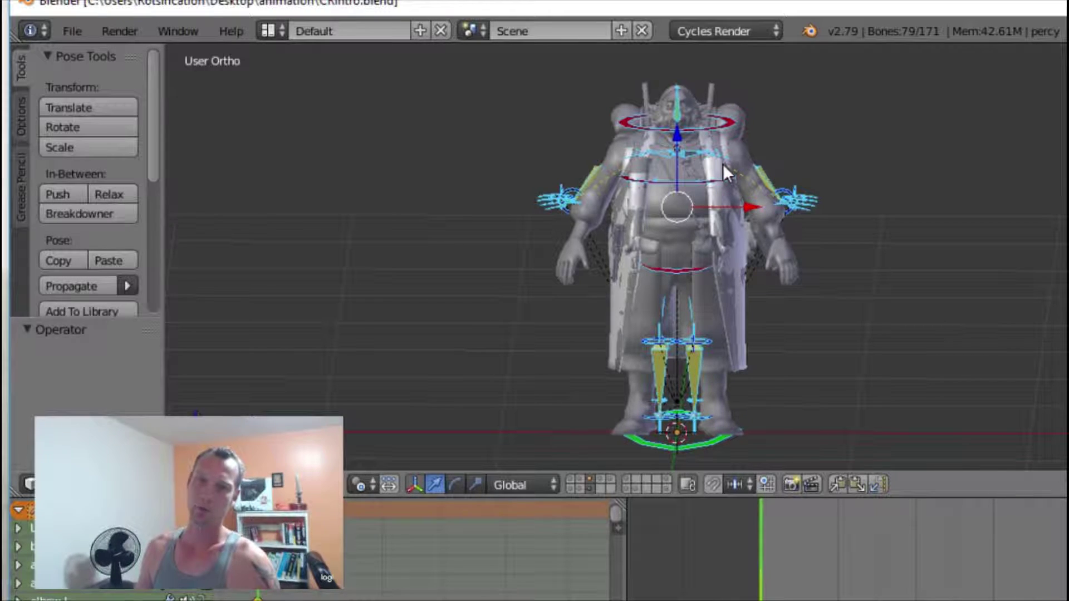
Examine the percy rig's head, neck and right arm controls up close by selecting individual bones, viewing them from above and the front
scroll(668, 167, up, 5)
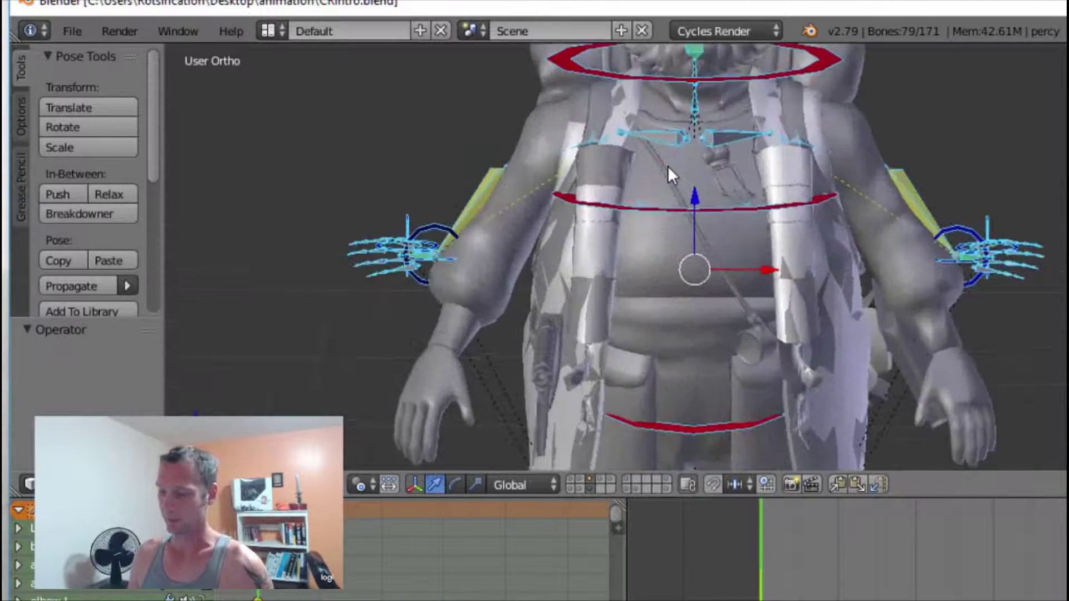
right_click(693, 105)
right_click(729, 74)
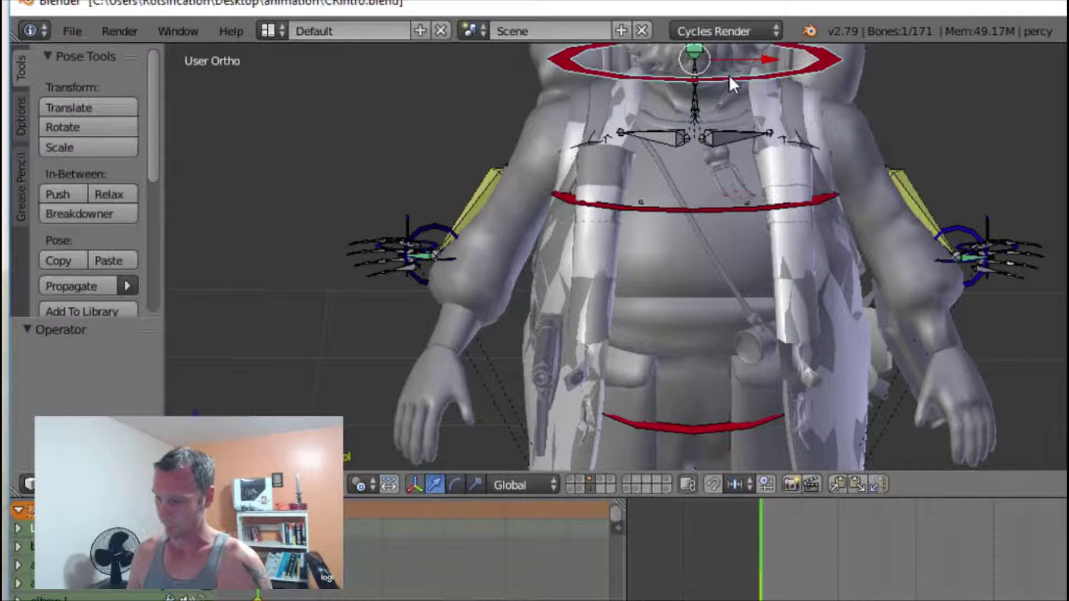
right_click(419, 229)
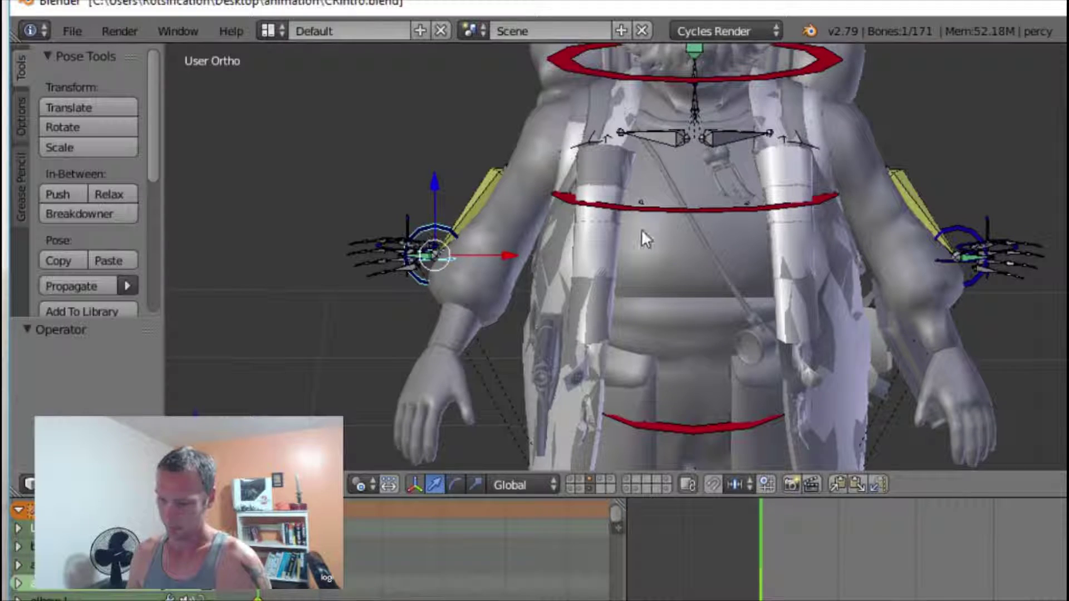
right_click(406, 225)
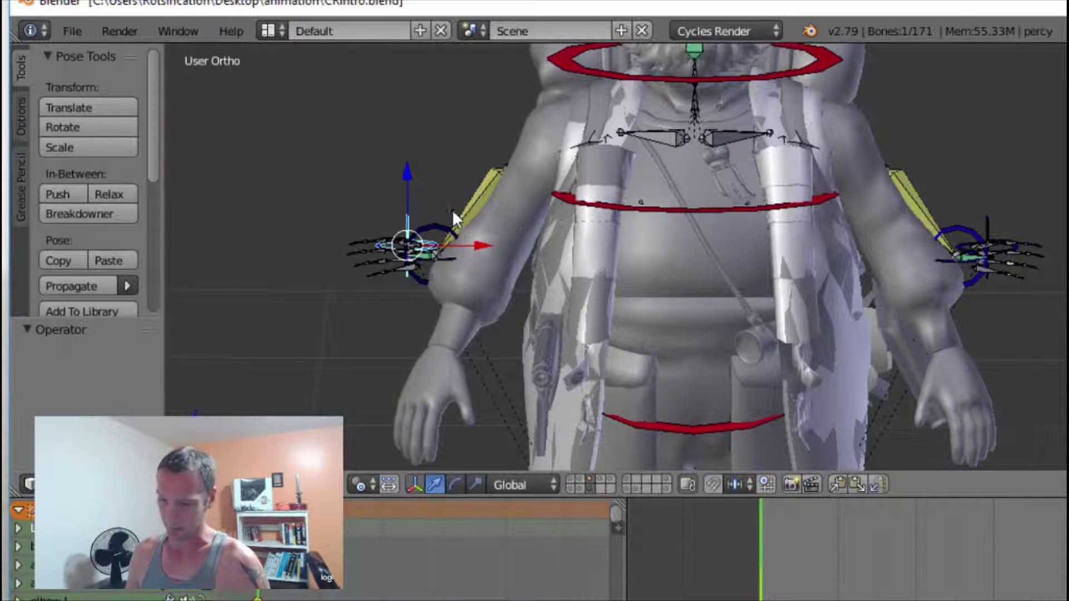
middle_drag(429, 205, 391, 322)
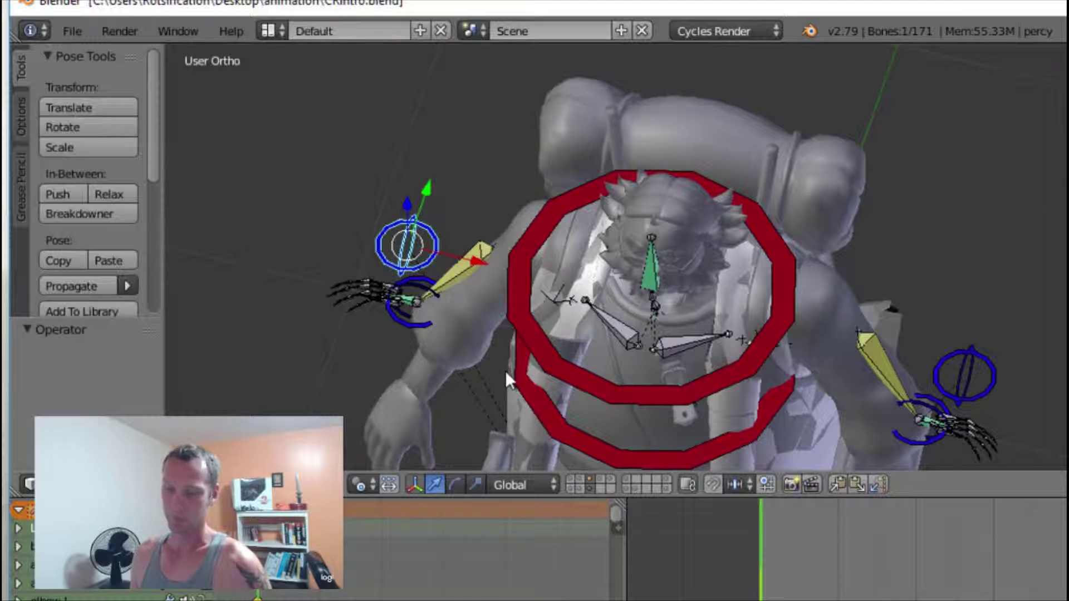
scroll(611, 260, down, 2)
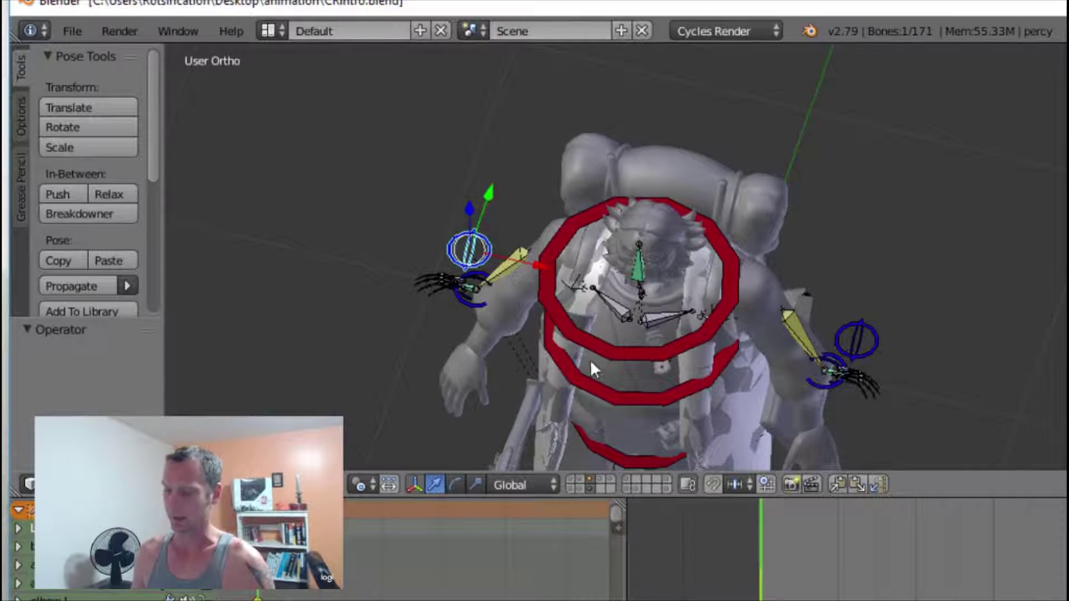
middle_drag(575, 370, 603, 251)
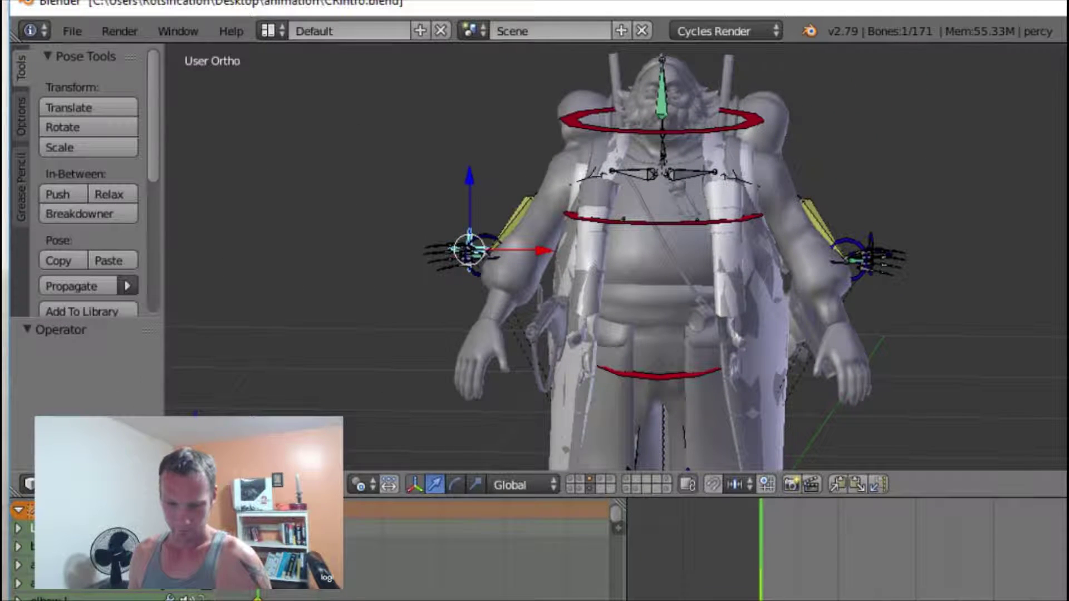
Split the 3D view into two areas and turn the new one into an NLA Editor
drag(15, 493, 321, 490)
click(31, 485)
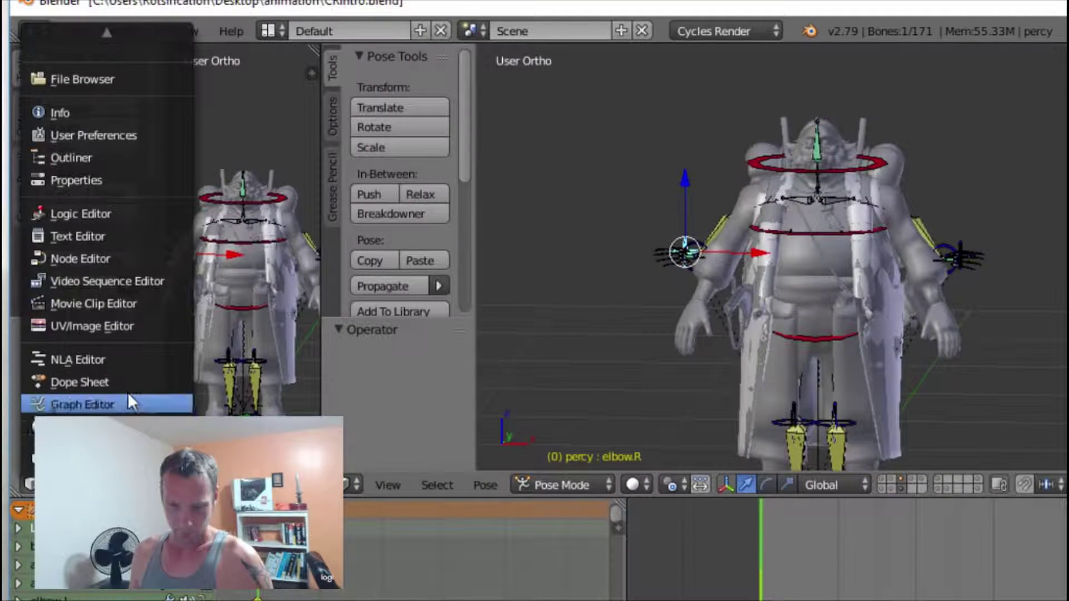
click(95, 360)
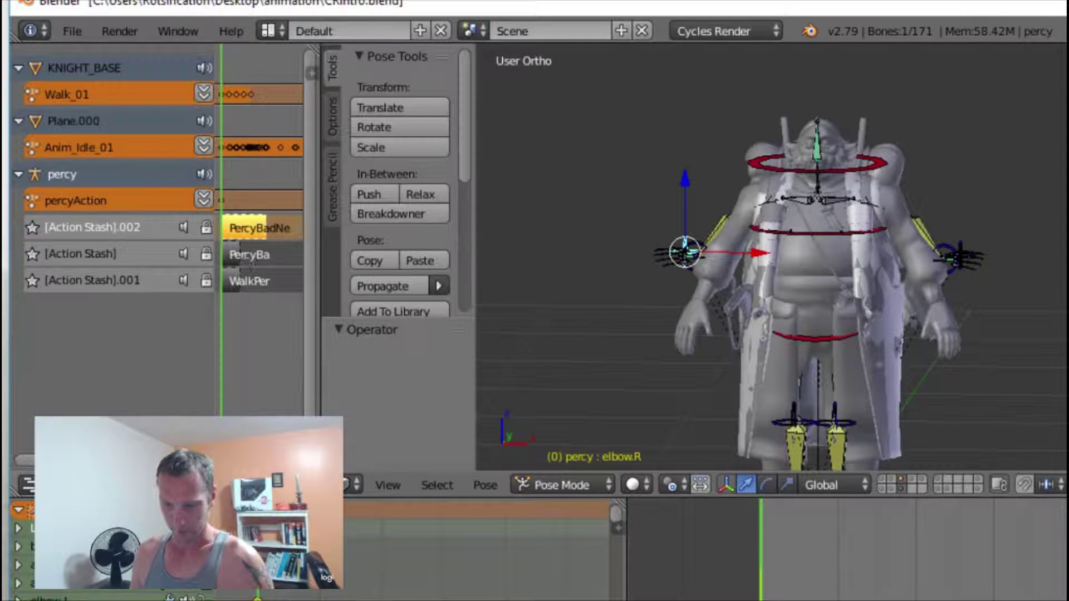
Unmute percy's [Action Stash].002 track and play back its PercyBadNews strip in tweak mode
click(185, 227)
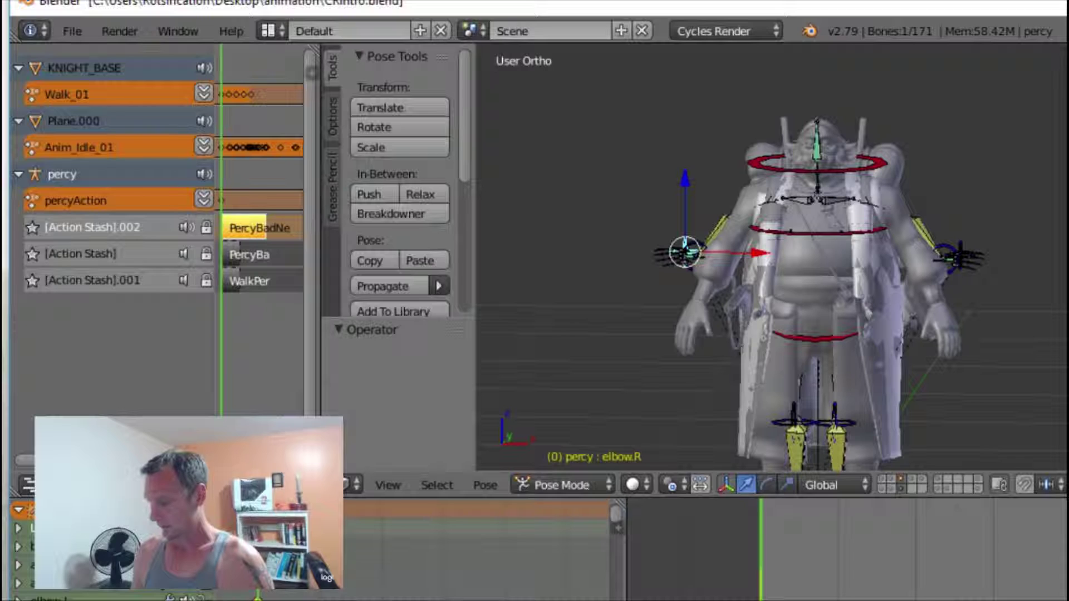
key(Tab)
key(alt+a)
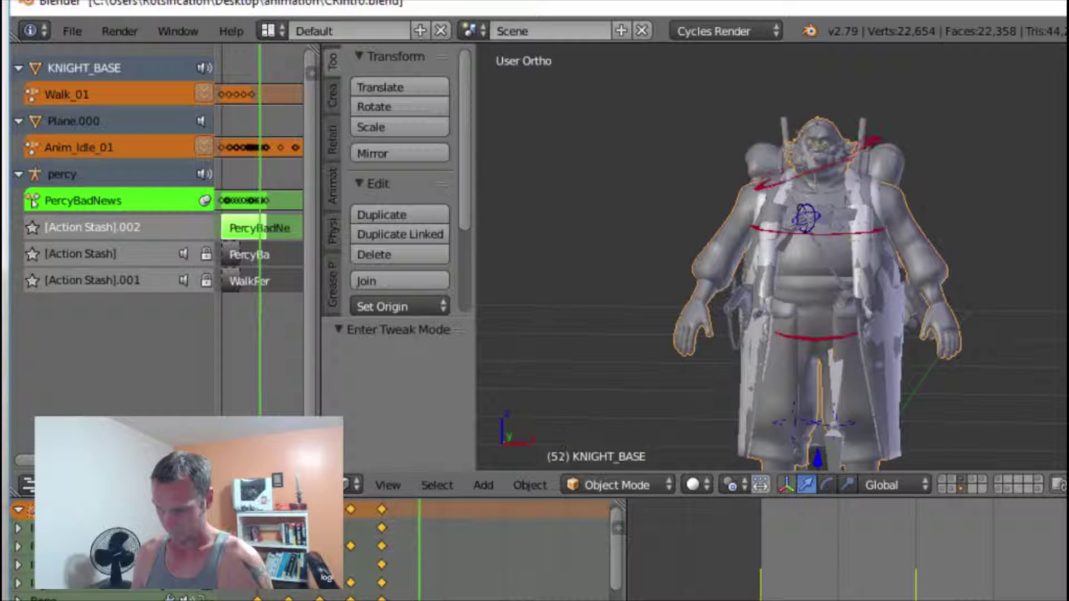
key(alt+a)
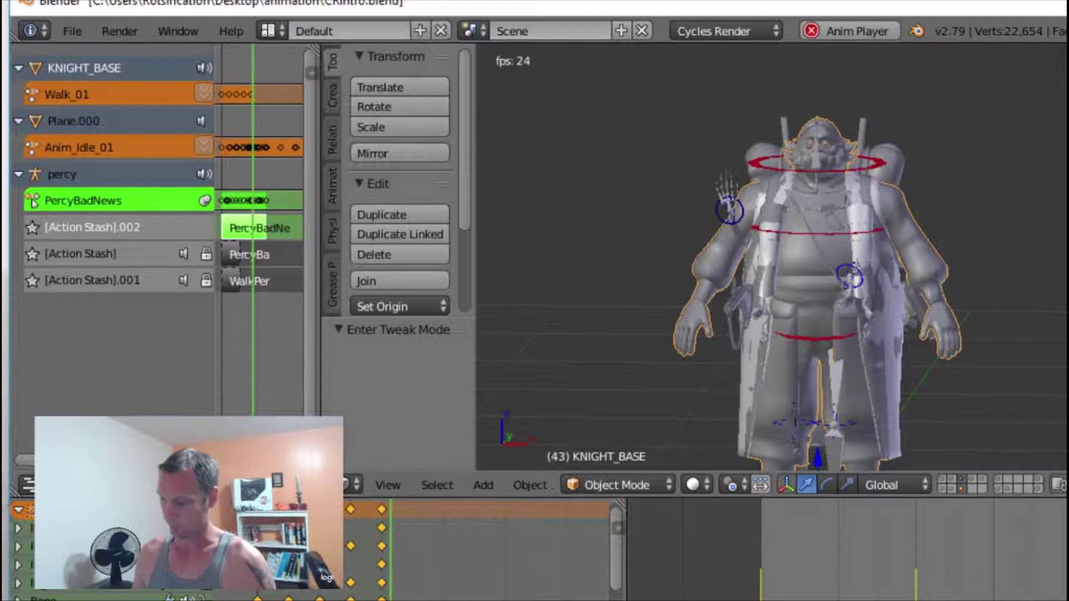
key(alt+a)
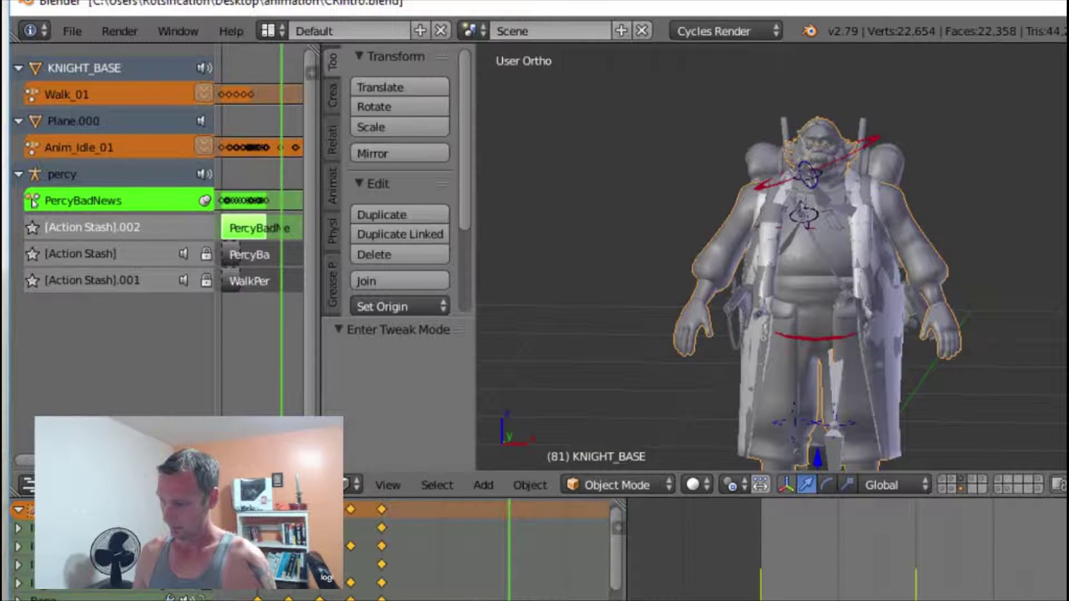
Show the layer holding the Vax_rig character, select its eyes control and select the VaxStand strip
scroll(837, 267, up, 2)
scroll(793, 199, up, 4)
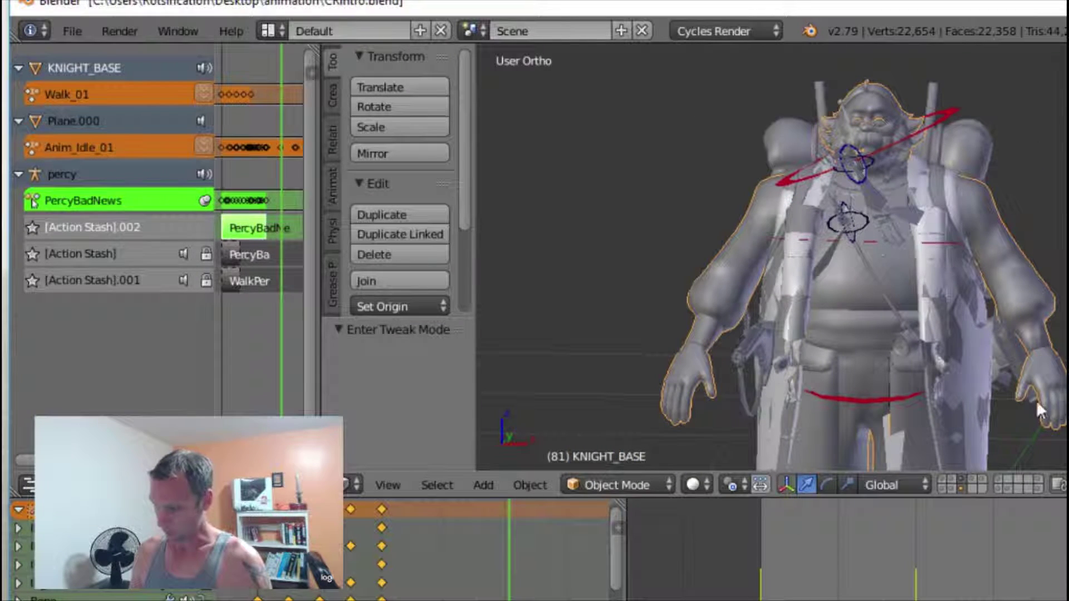
click(1000, 483)
middle_drag(921, 307, 813, 318)
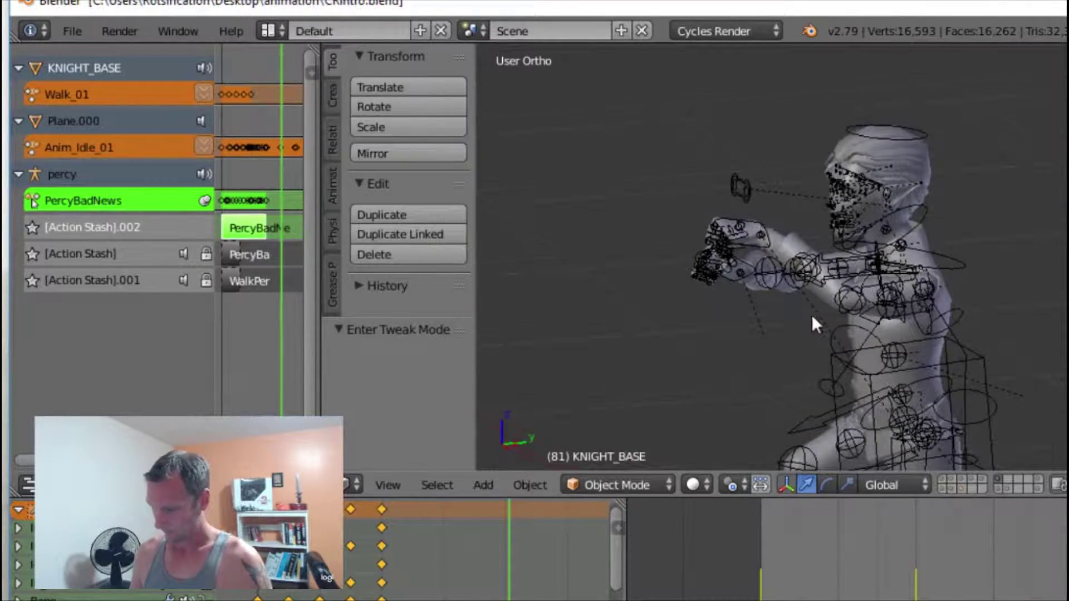
right_click(743, 198)
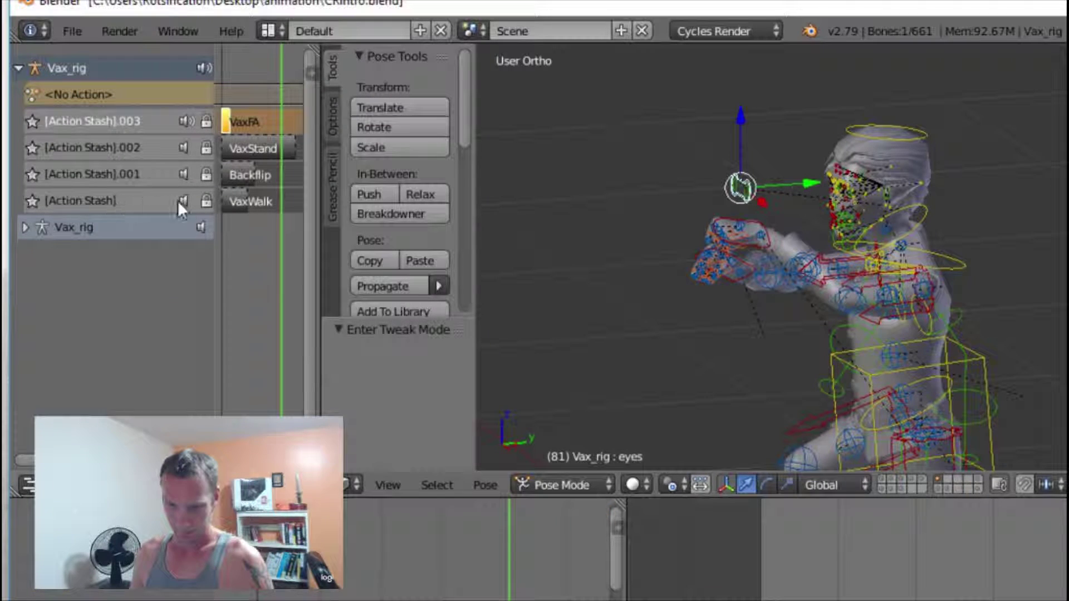
right_click(240, 150)
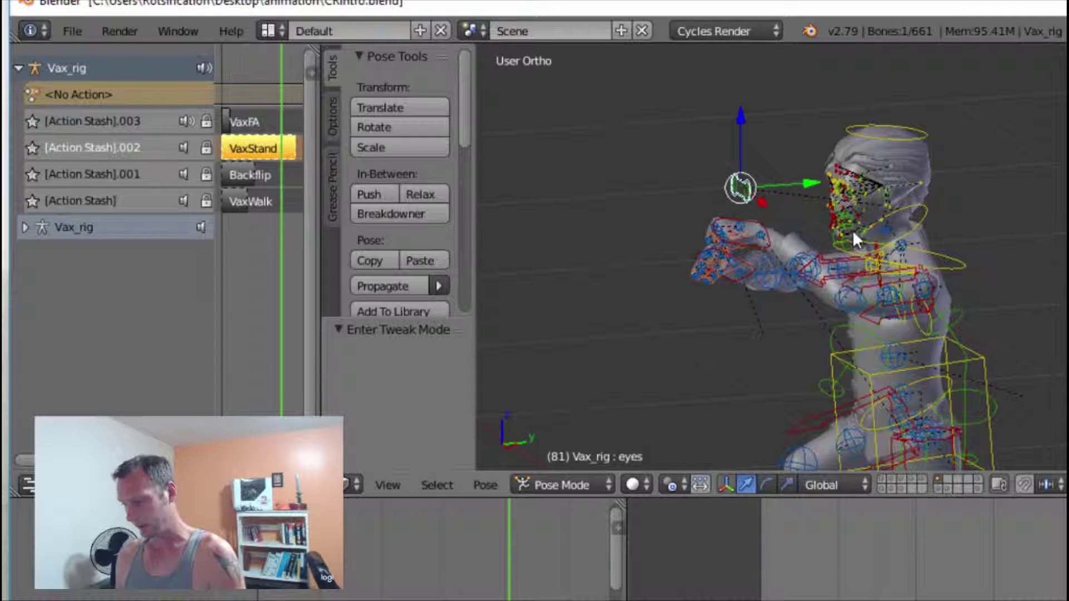
middle_drag(817, 223, 896, 223)
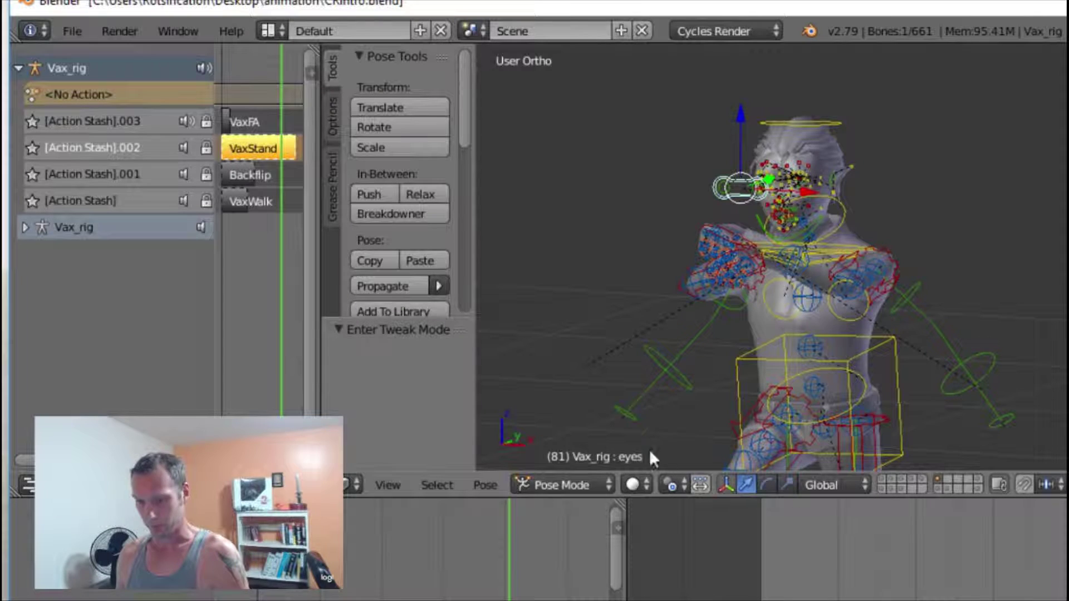
Go back to the percy armature's layer, select the upper_arm.L bone and examine the skeleton's pose
click(903, 481)
click(810, 215)
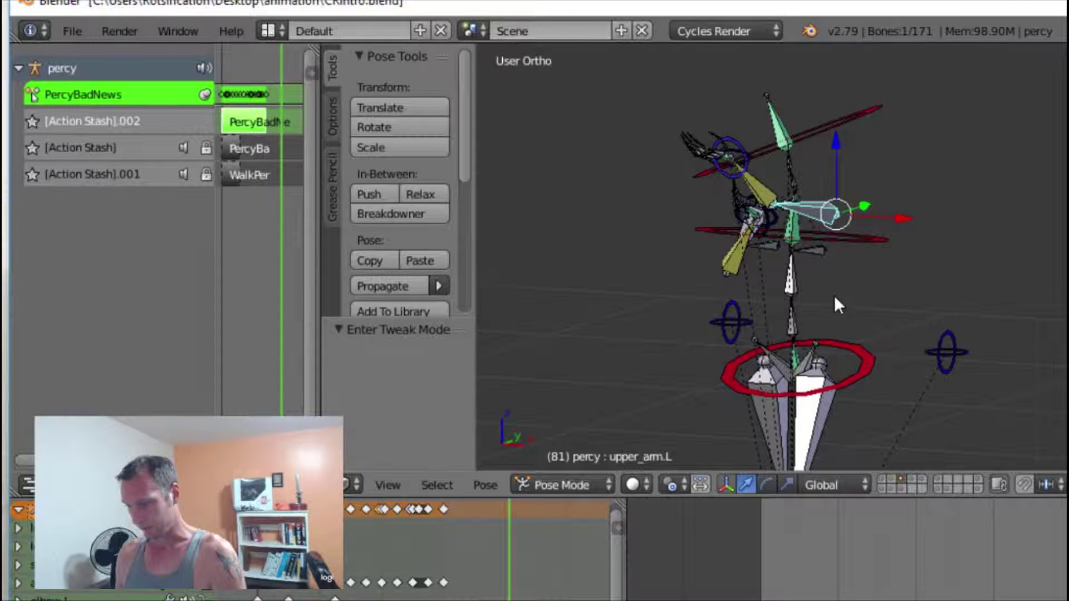
scroll(829, 299, down, 4)
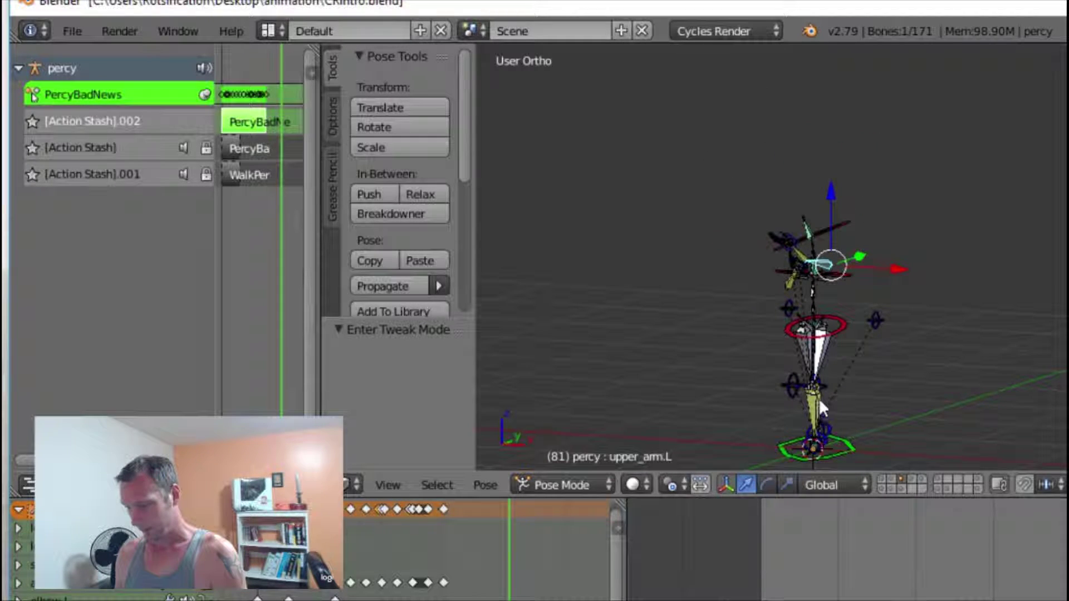
scroll(808, 389, up, 4)
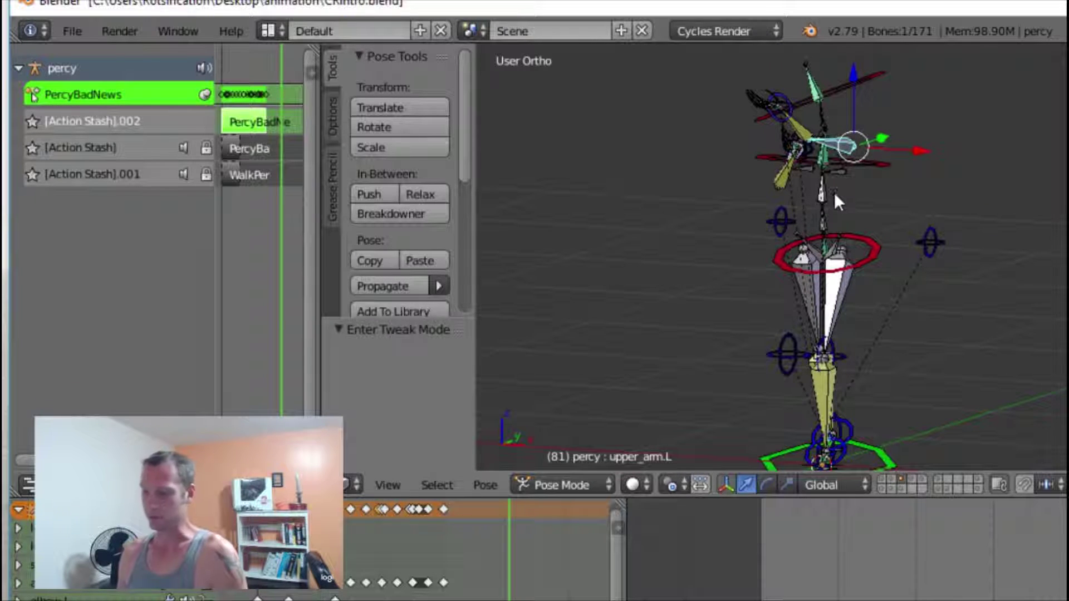
Try rotating the percy armature's ShoulderControl bone
right_click(873, 164)
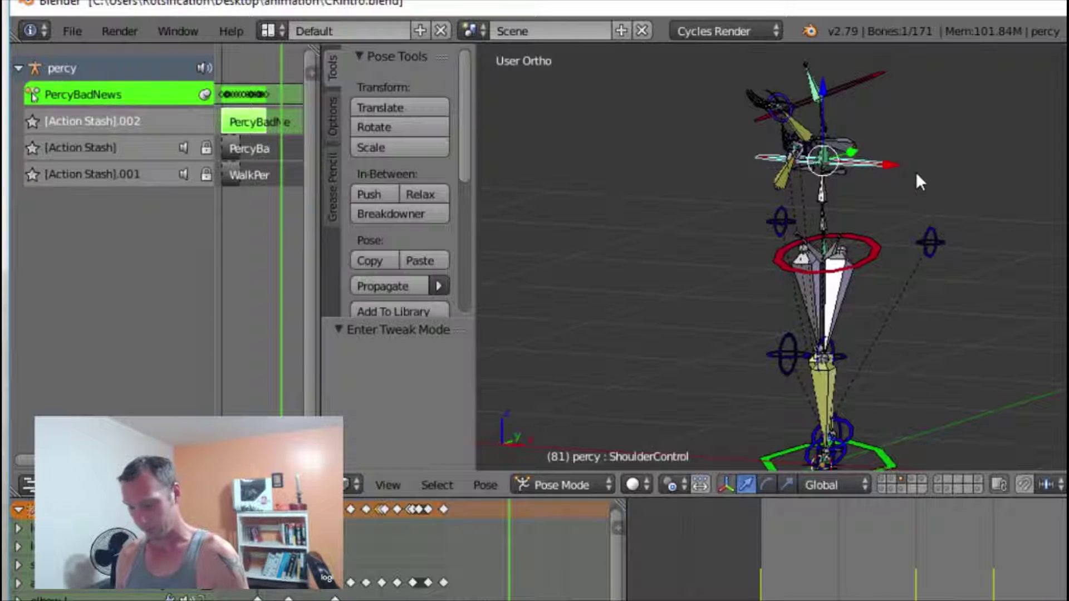
key(r)
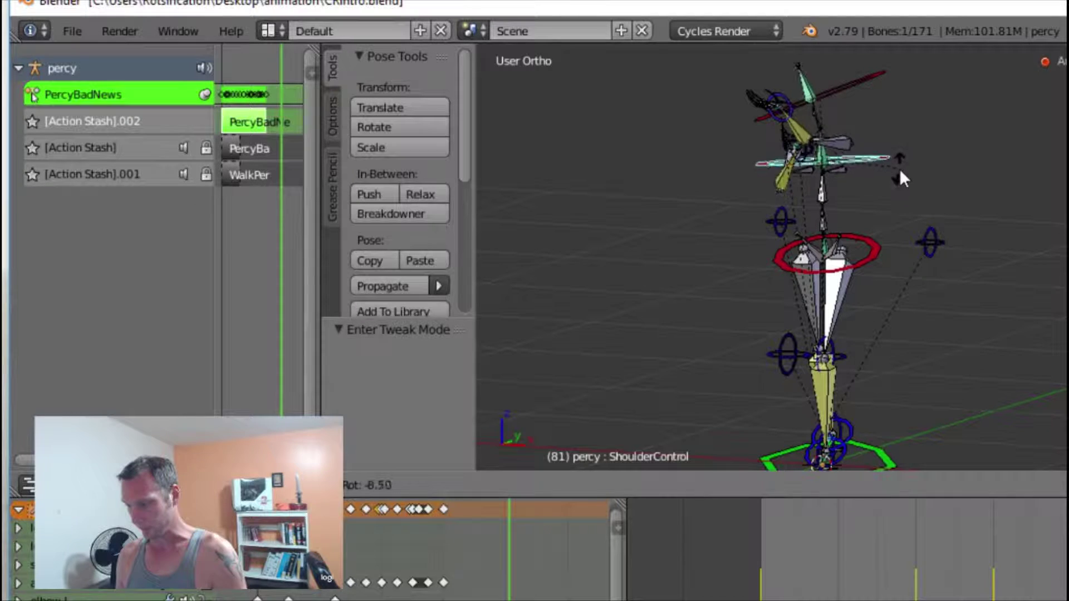
click(902, 173)
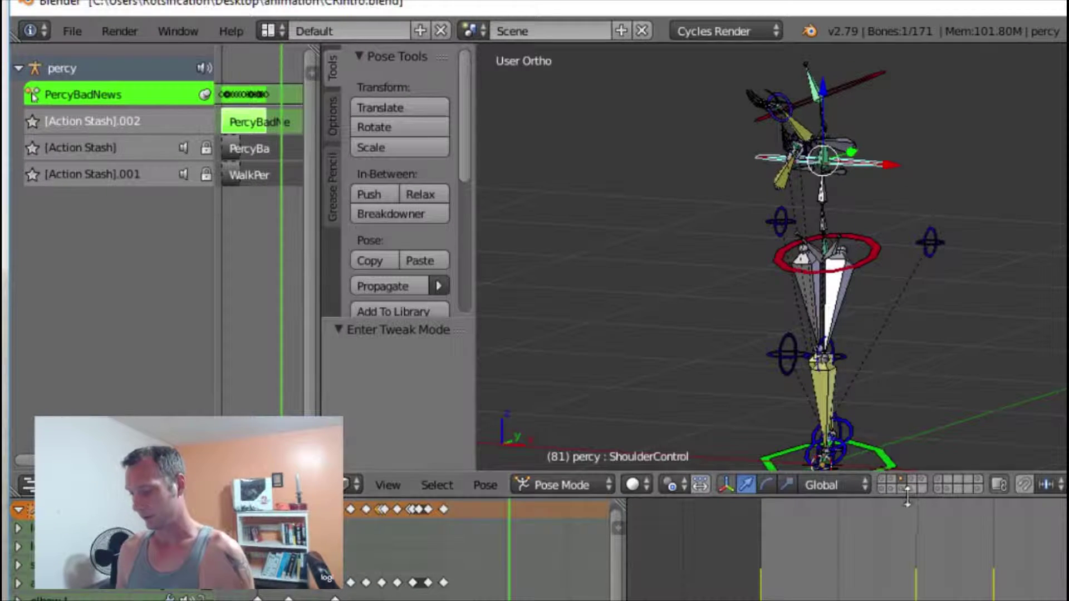
Show the Vax_rig character's layer again and select its torso control
click(938, 482)
scroll(864, 213, up, 3)
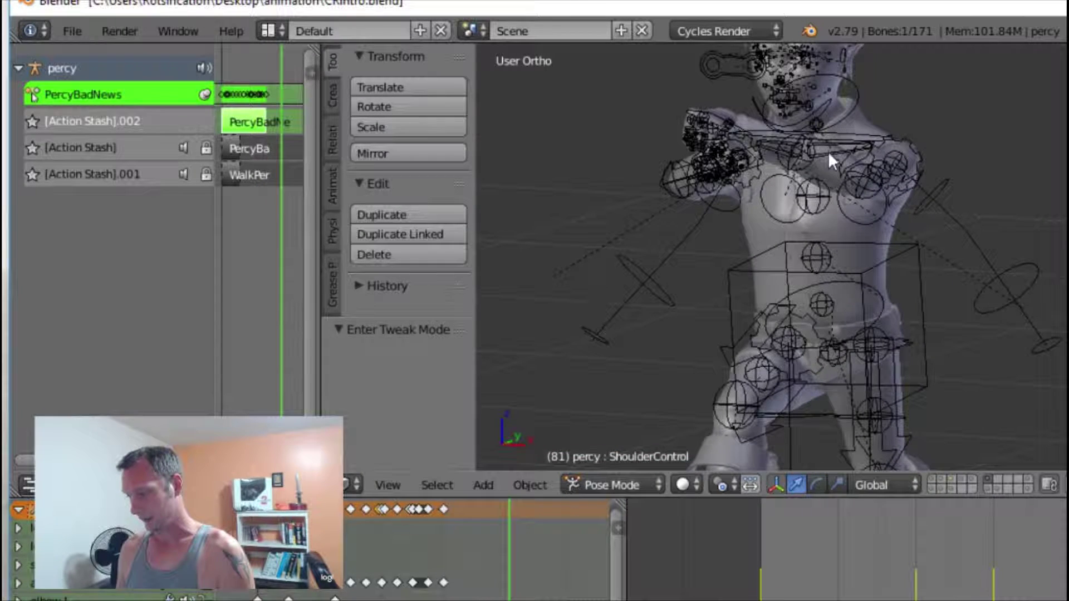
right_click(919, 252)
middle_drag(961, 300, 974, 366)
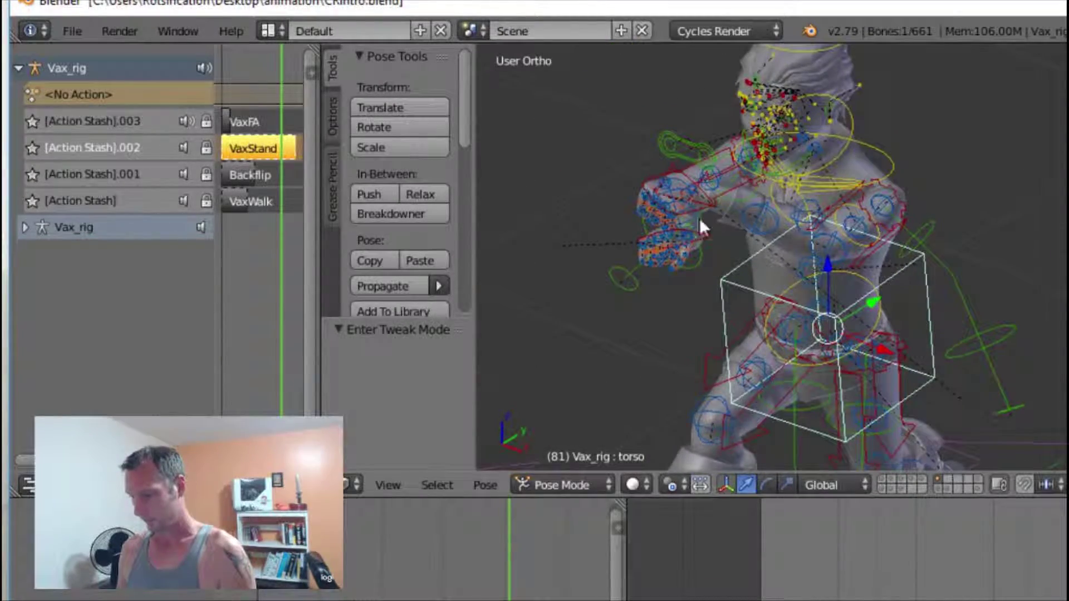
Try rotating the palm.L control on the Vax_rig character's left hand
scroll(703, 212, up, 5)
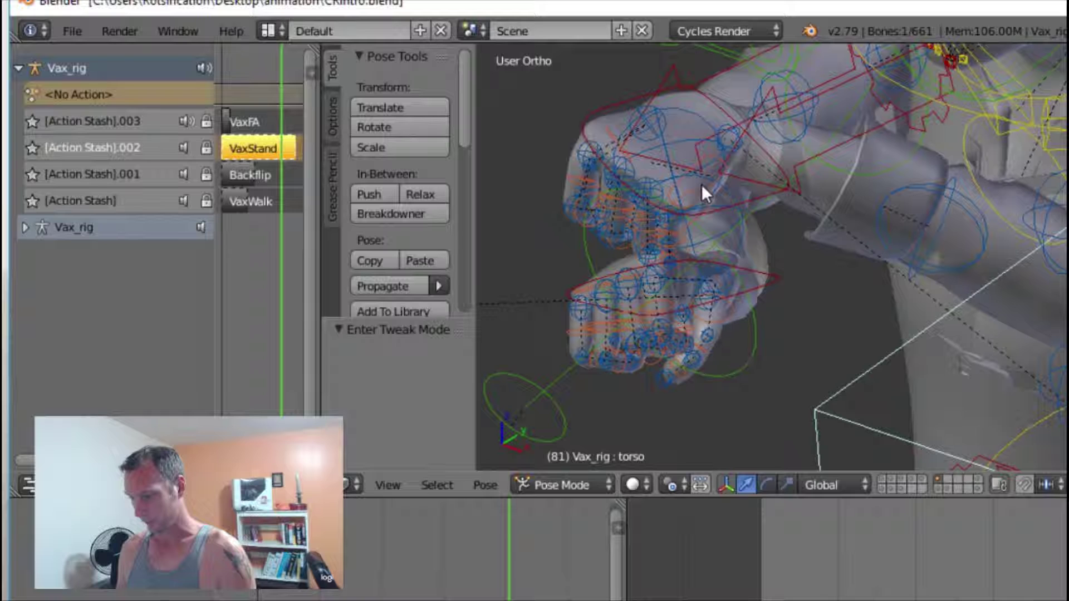
right_click(701, 187)
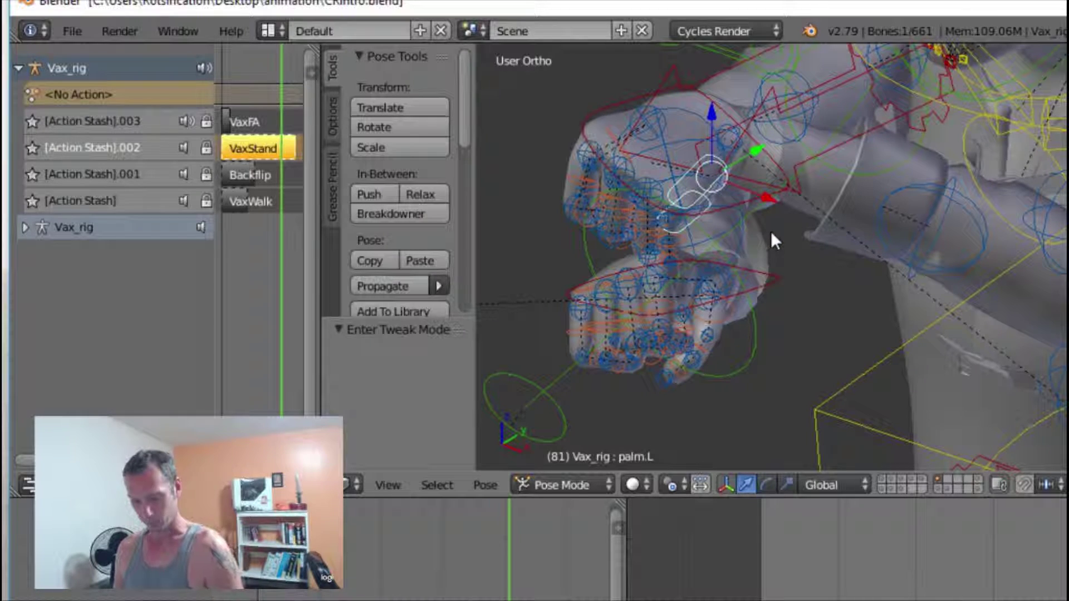
key(r)
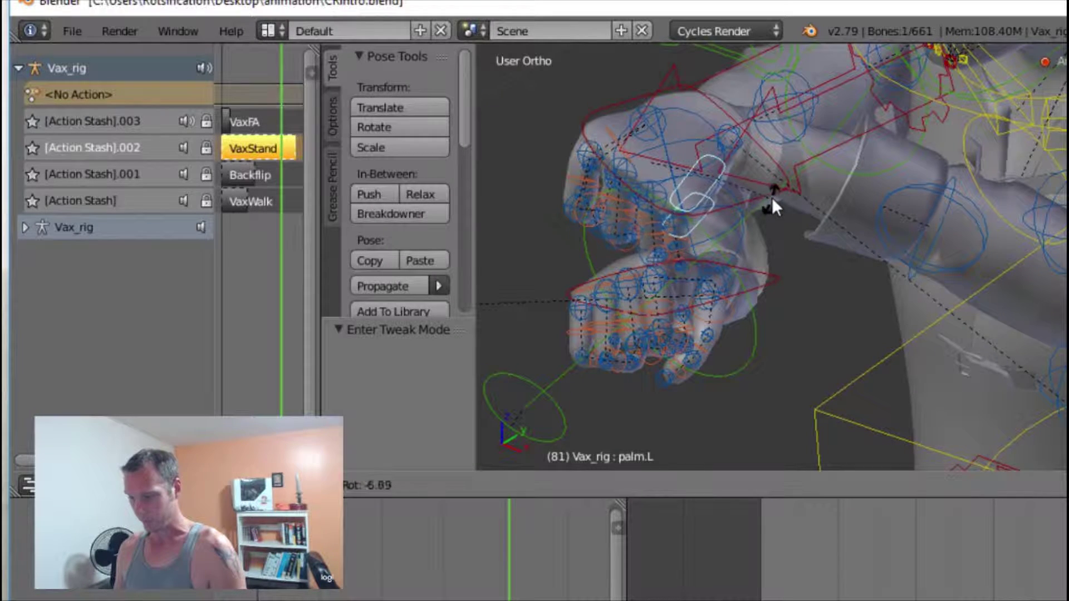
click(771, 196)
Rotate the f_ring.01.L finger control of the Vax_rig by -2.16° about the global X axis
scroll(656, 244, up, 4)
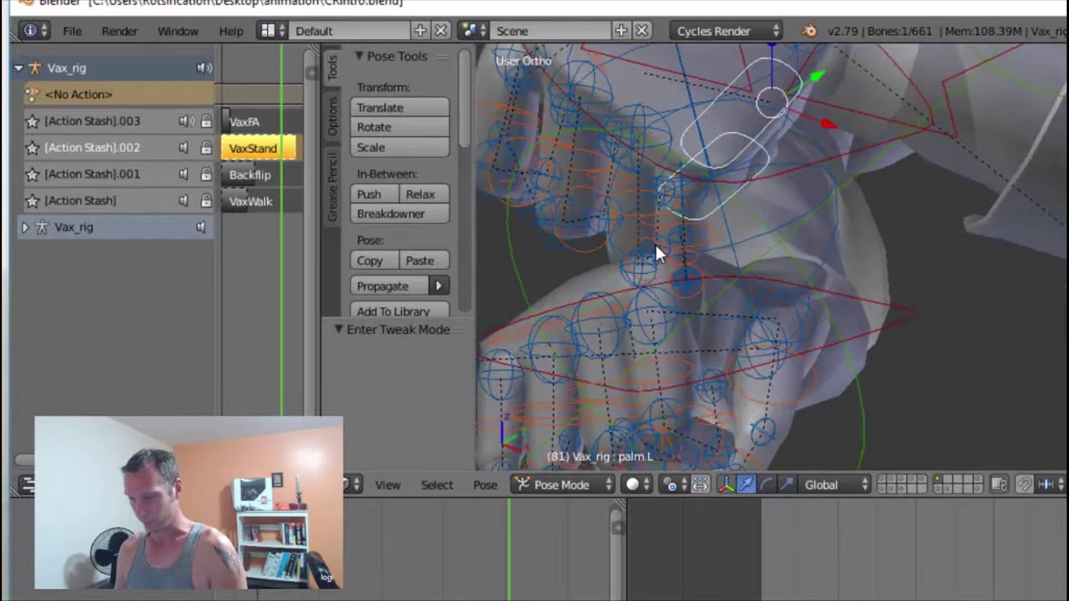
right_click(630, 212)
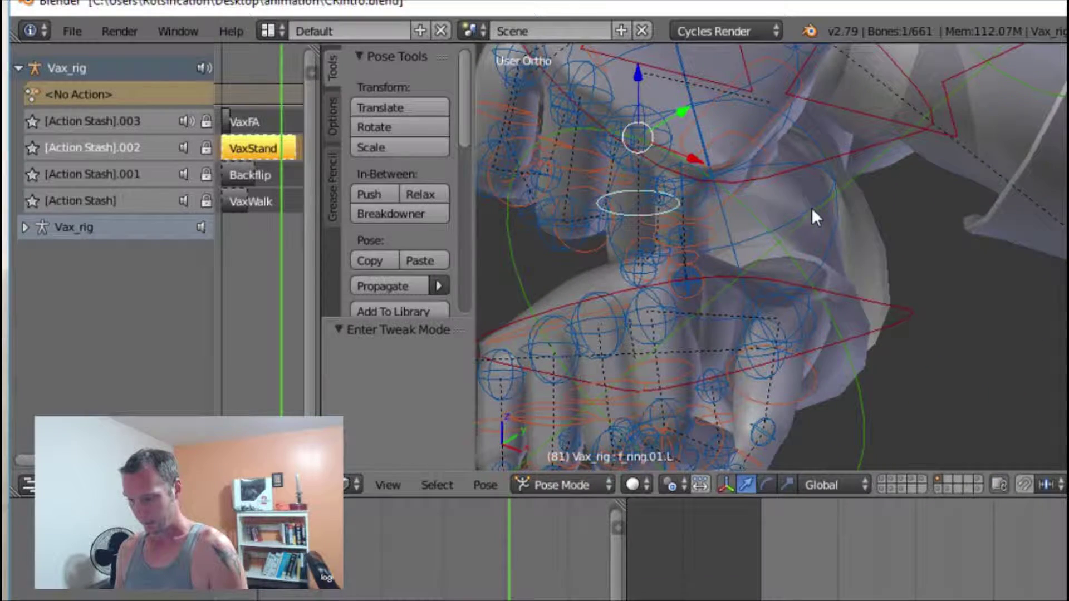
key(r)
click(774, 245)
key(r)
key(x)
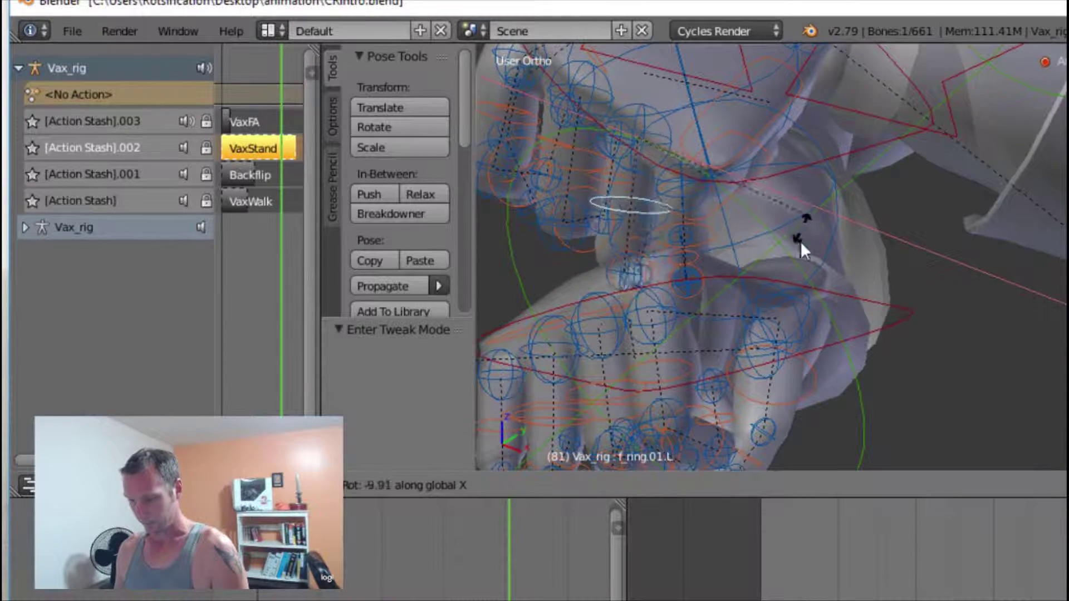
click(795, 185)
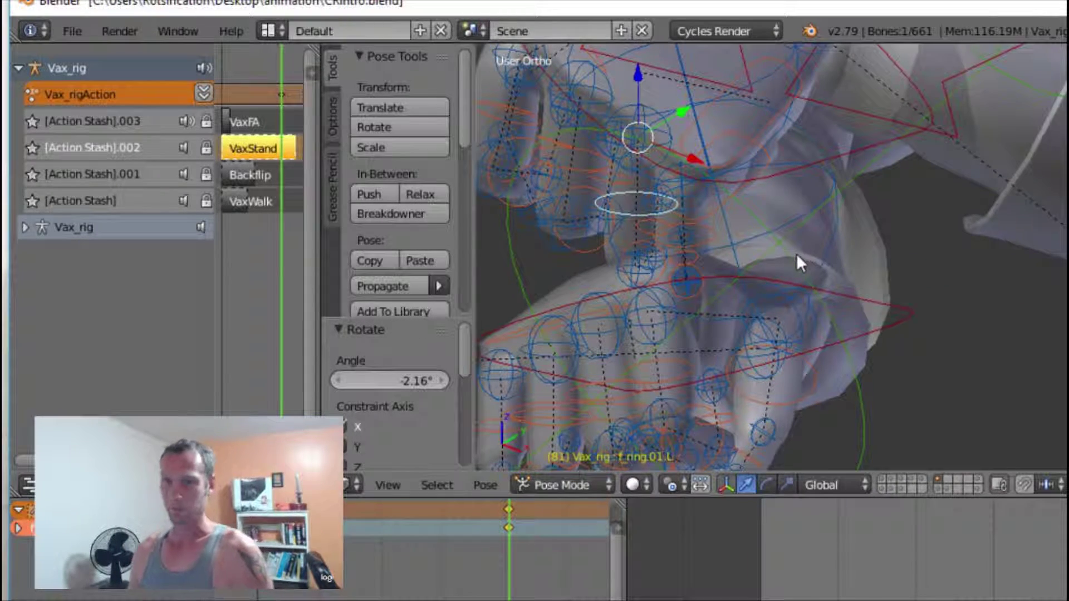
Add a Human (Meta-Rig) armature at the world origin on an empty scene layer and frame it from the front
scroll(795, 253, down, 4)
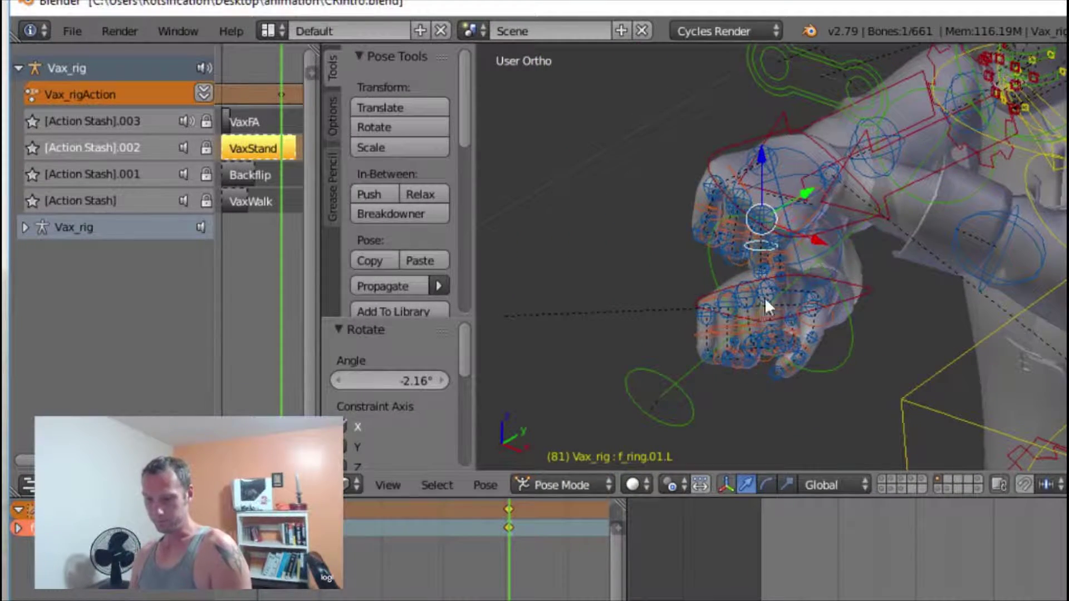
scroll(835, 268, down, 3)
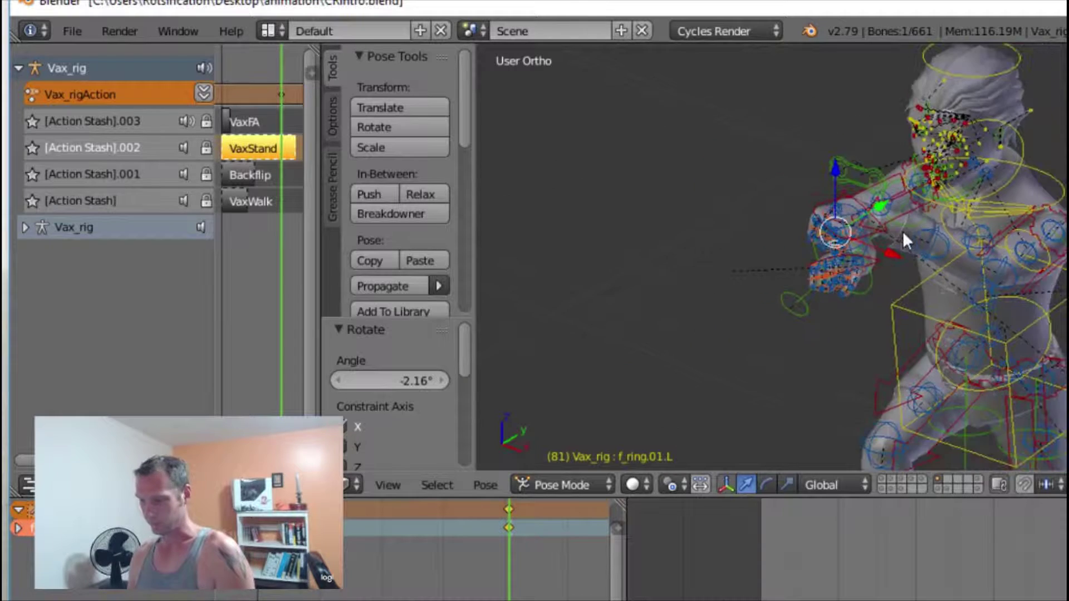
click(960, 483)
middle_drag(716, 260, 790, 256)
key(KP_1)
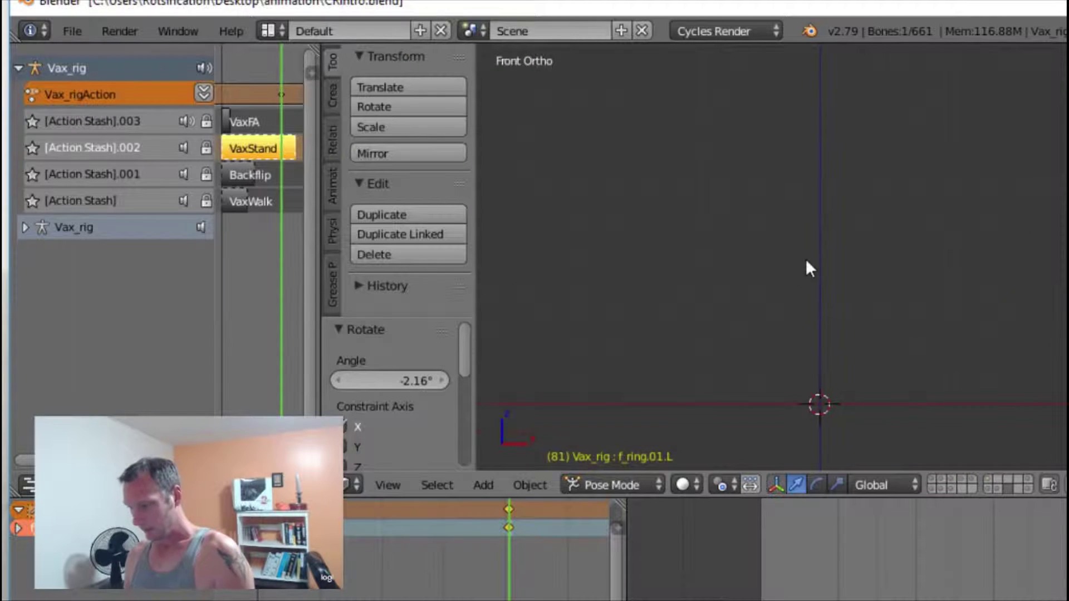
key(shift+a)
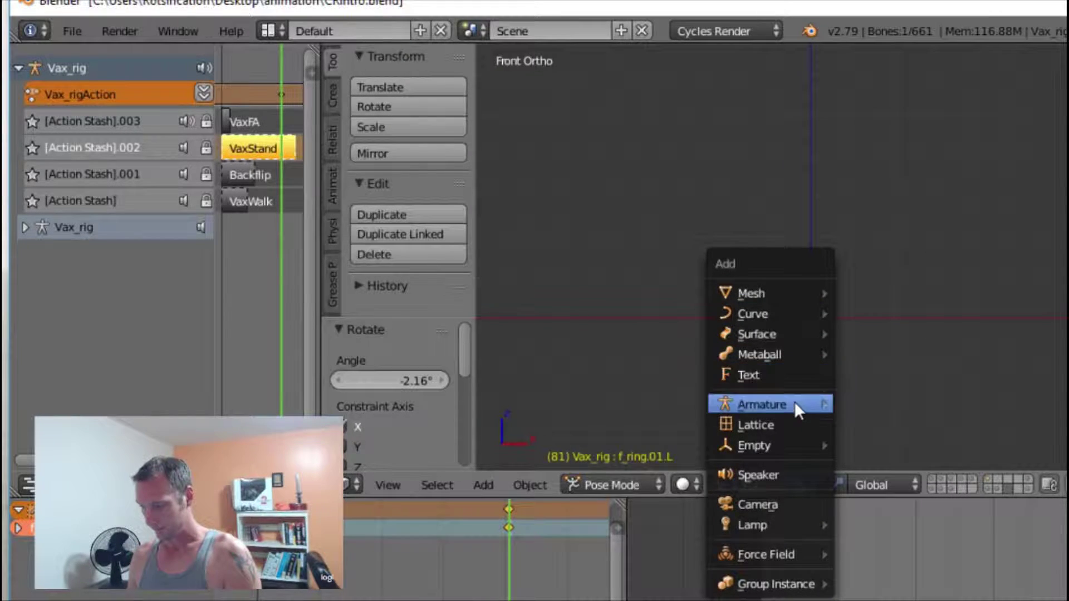
mouse_move(794, 401)
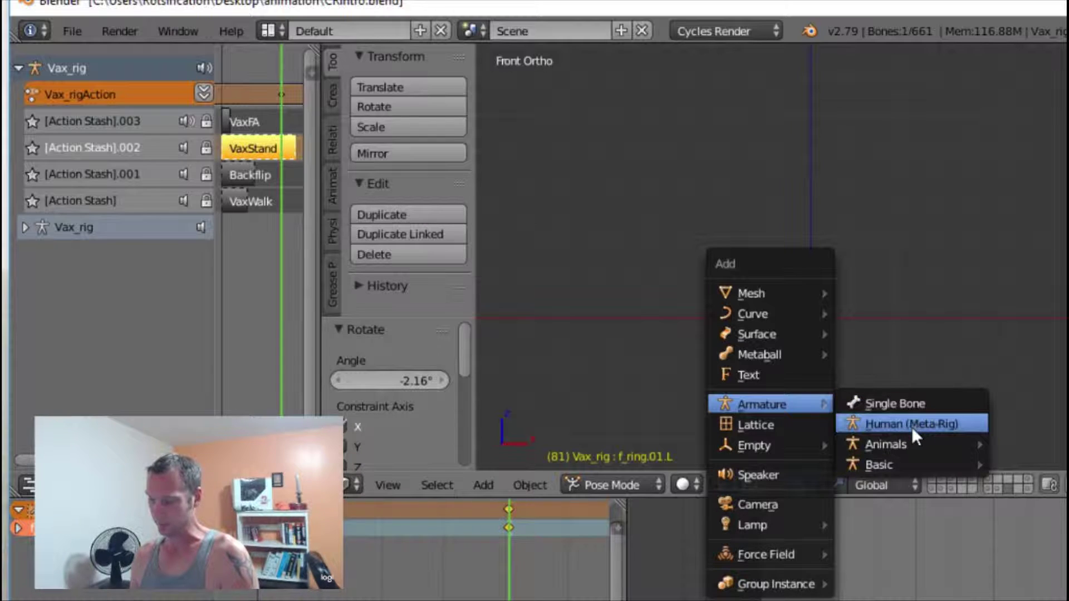
click(884, 427)
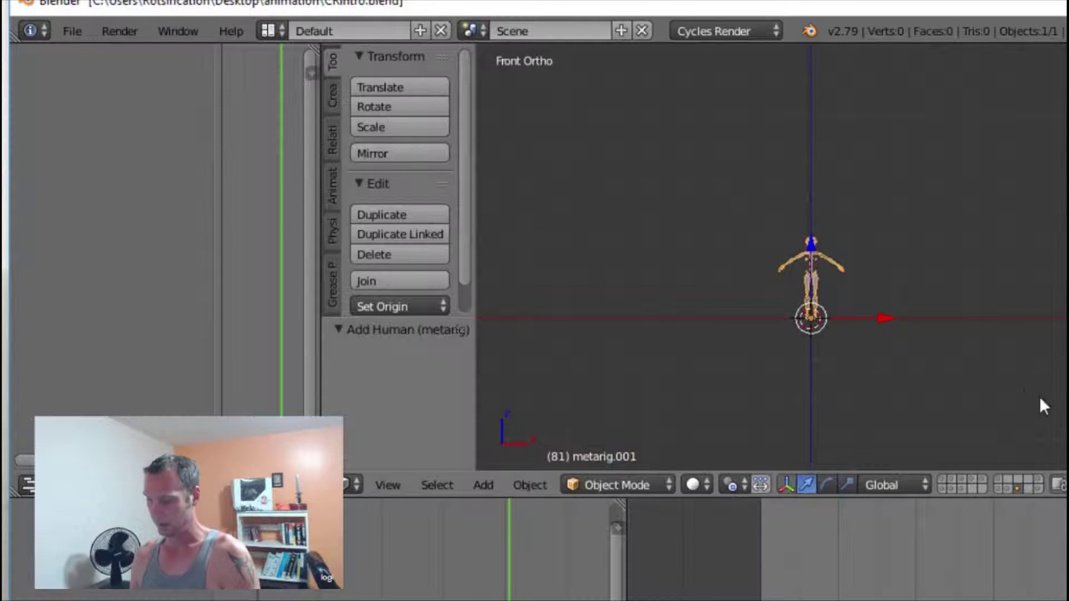
scroll(783, 294, up, 7)
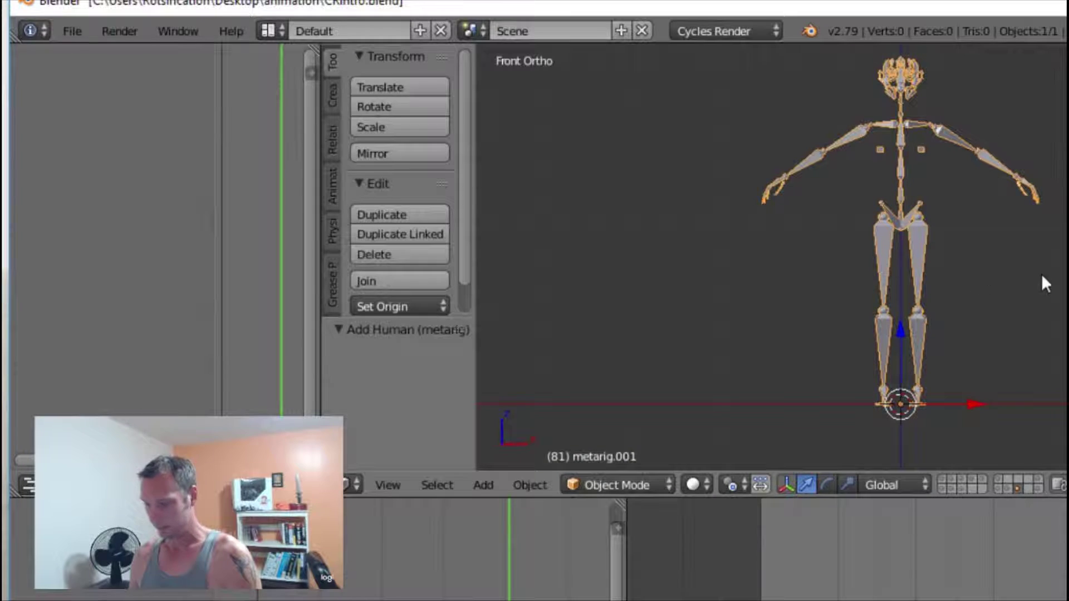
shift+middle_drag(1043, 272, 892, 295)
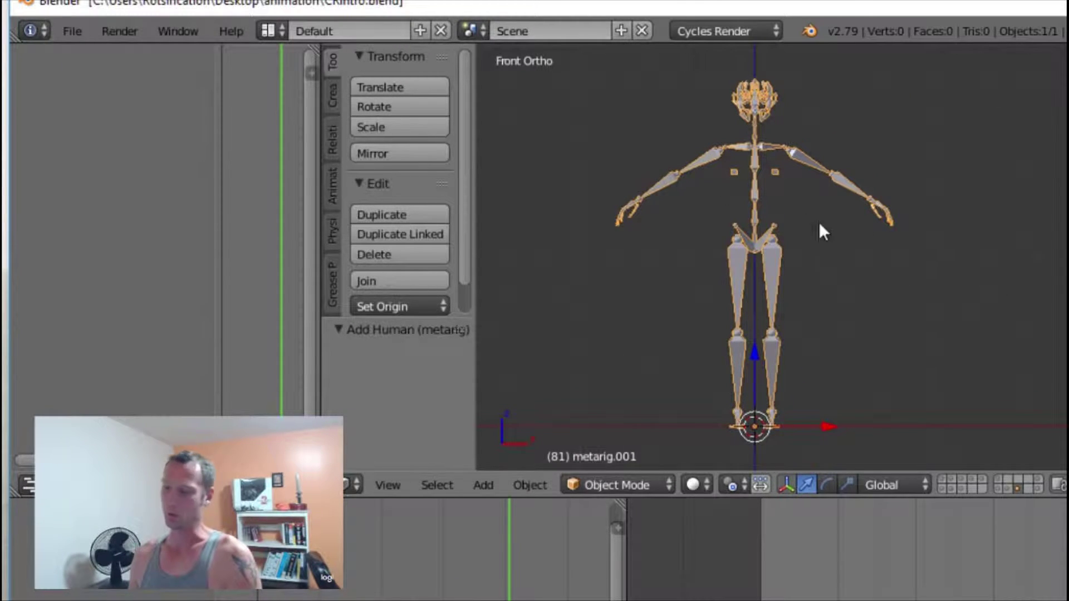
scroll(868, 205, up, 2)
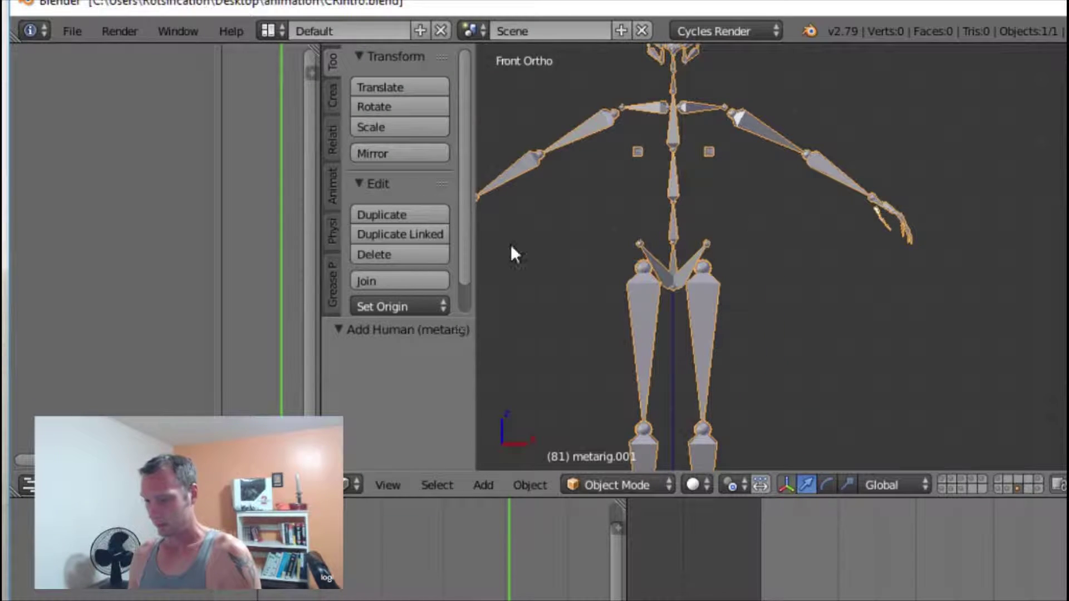
Try moving the palm.01.L joint of the meta-rig vertically in Edit Mode
key(Tab)
right_click(897, 214)
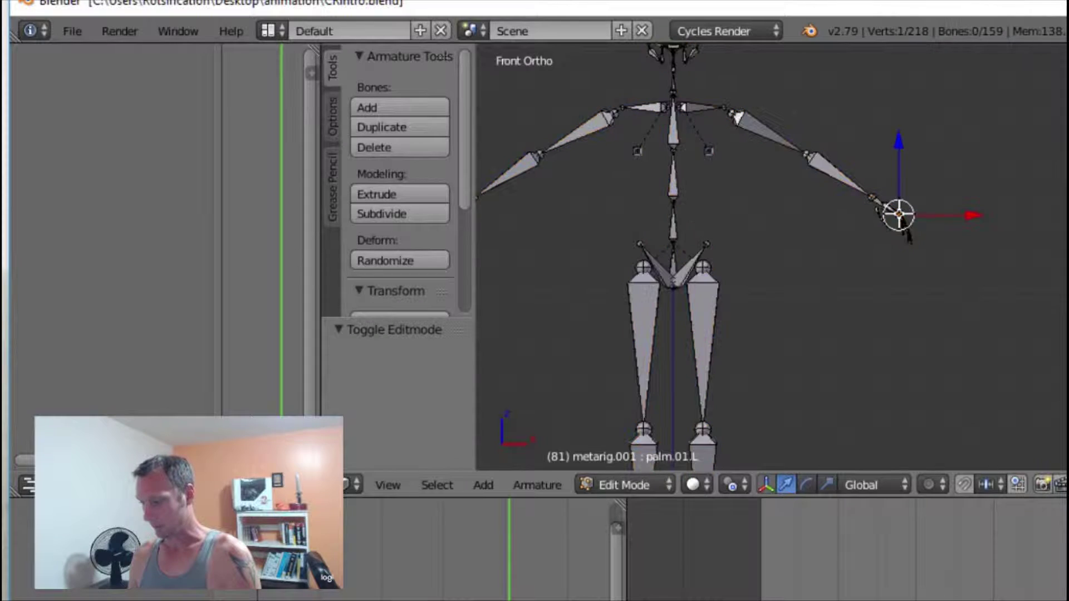
key(g)
key(z)
drag(901, 146, 900, 148)
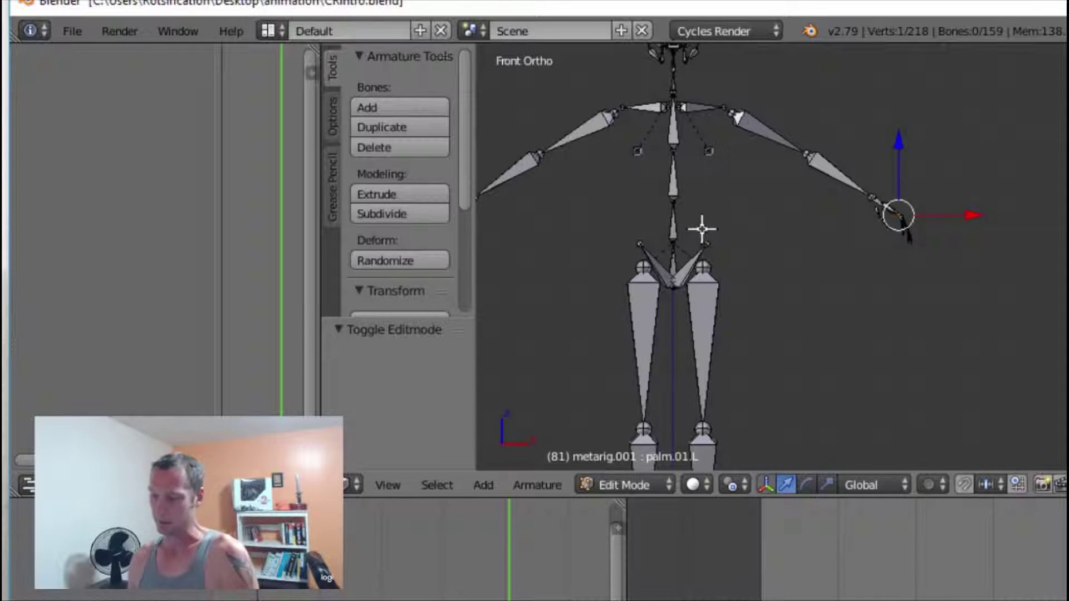
Return the meta-rig to Object Mode and generate the full control rig from it
scroll(713, 258, down, 5)
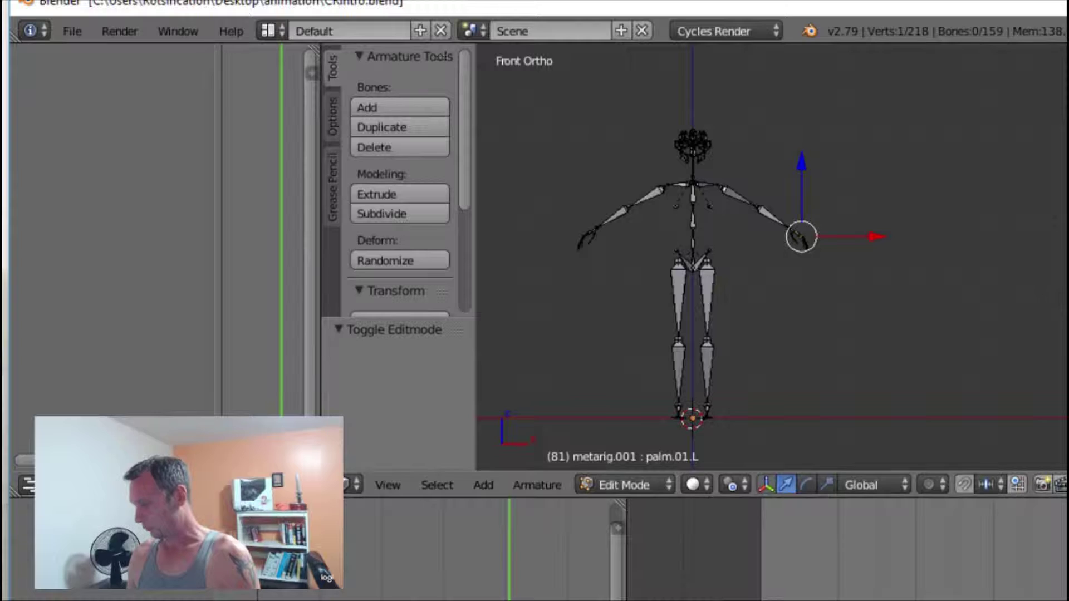
key(n)
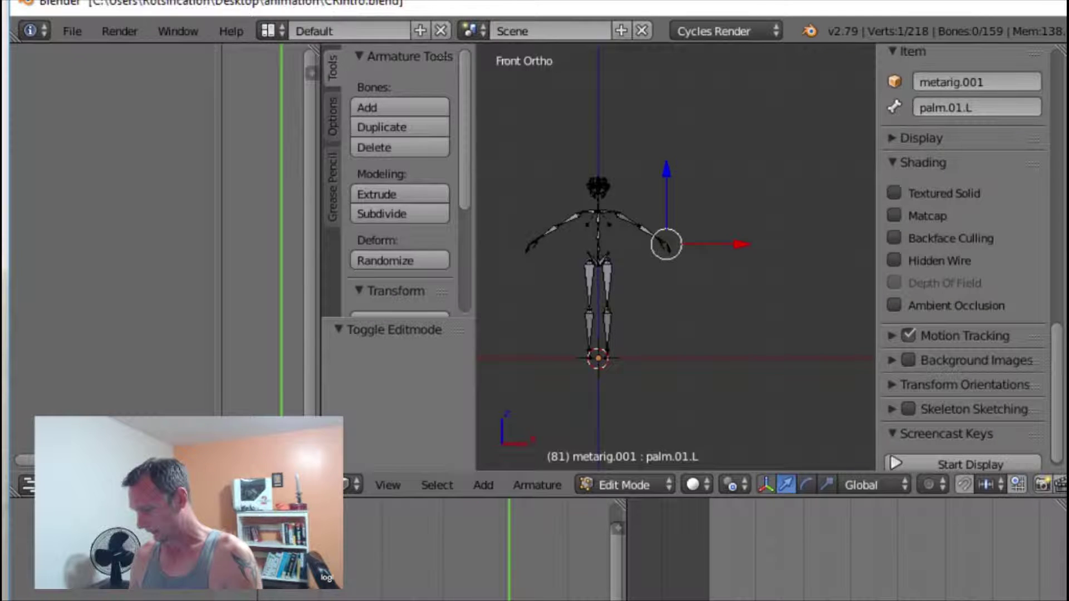
key(Tab)
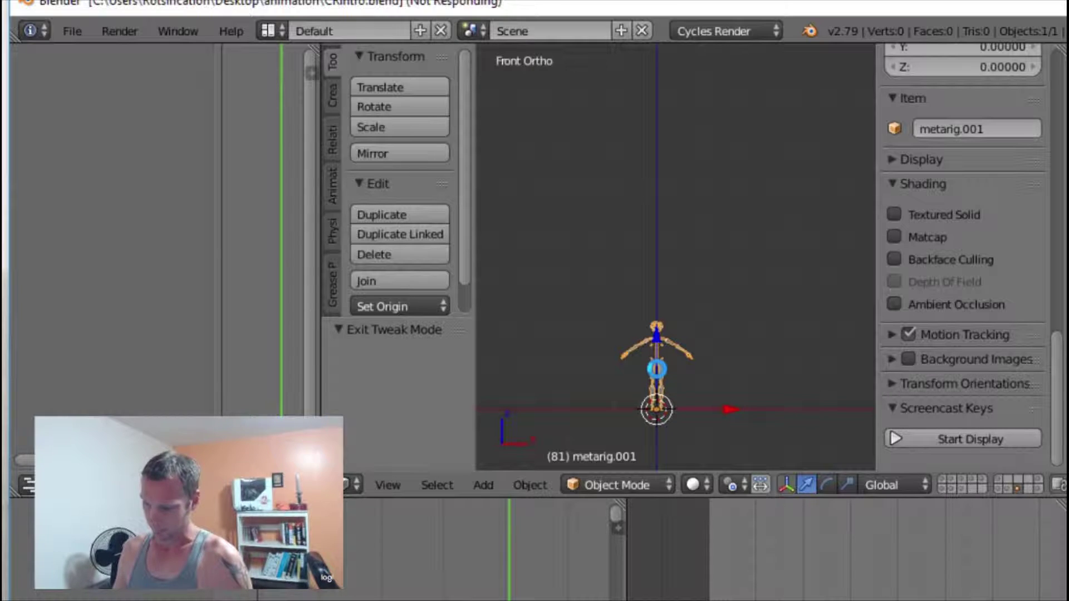
scroll(658, 369, up, 12)
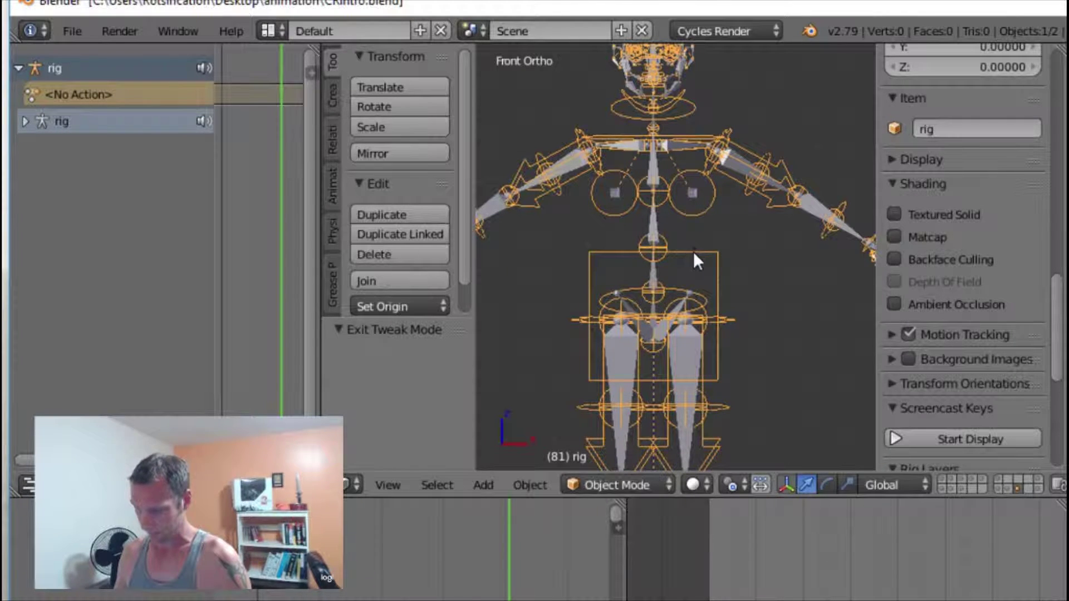
Put the generated rig into Pose Mode
key(Tab)
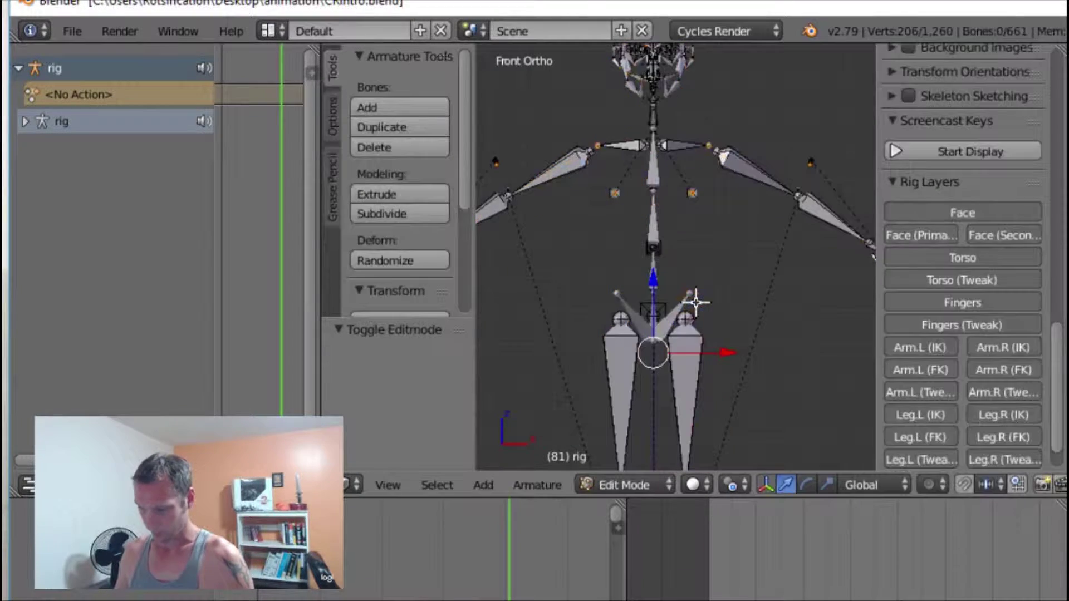
key(Tab)
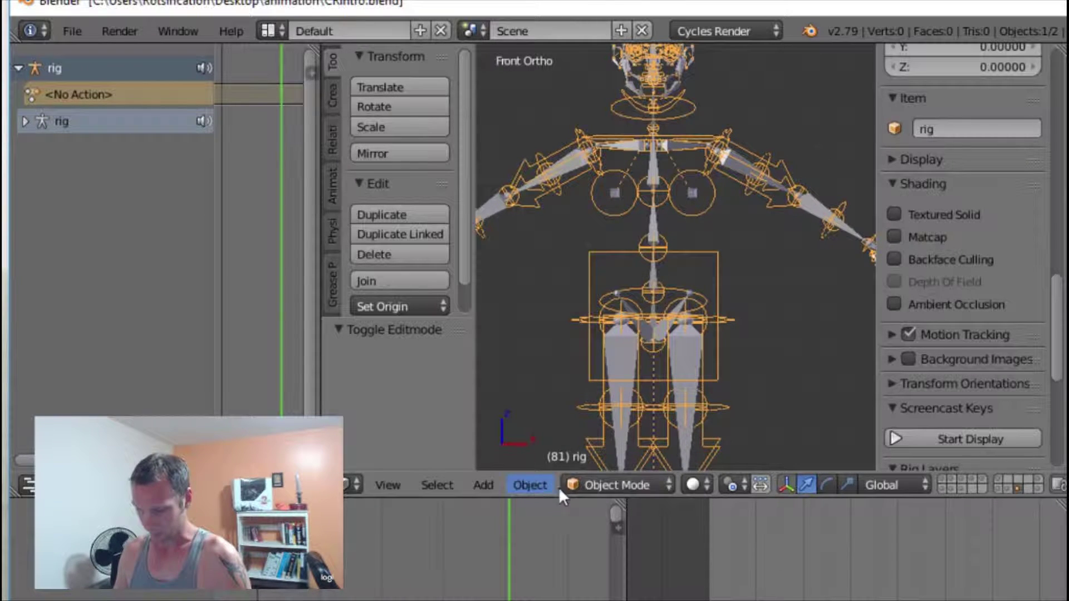
click(586, 487)
click(621, 413)
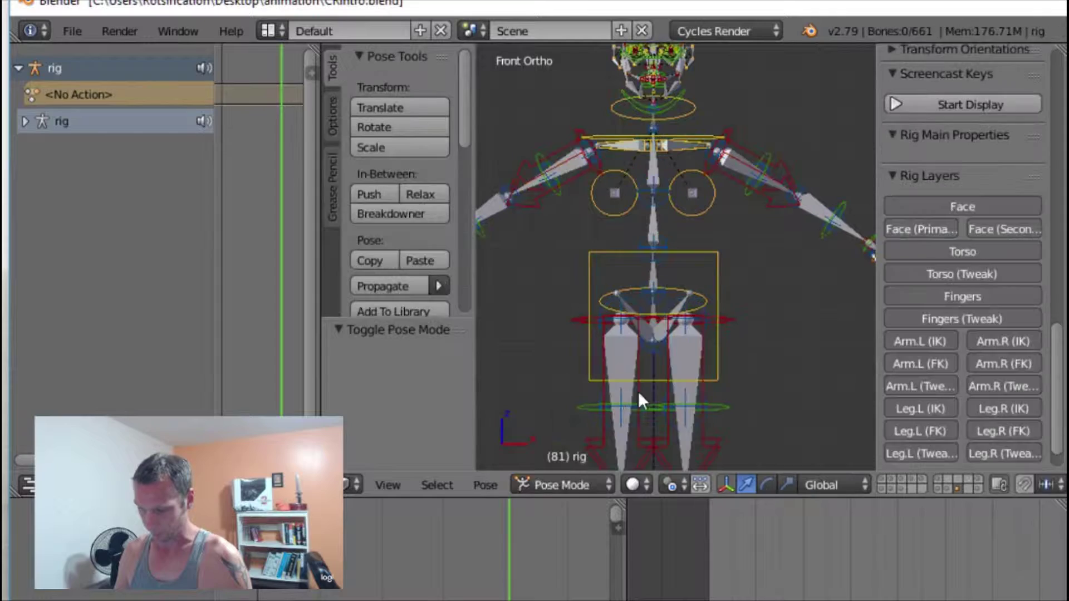
Try rotating the torso control of the generated rig from a side view
right_click(692, 255)
middle_drag(745, 262, 824, 313)
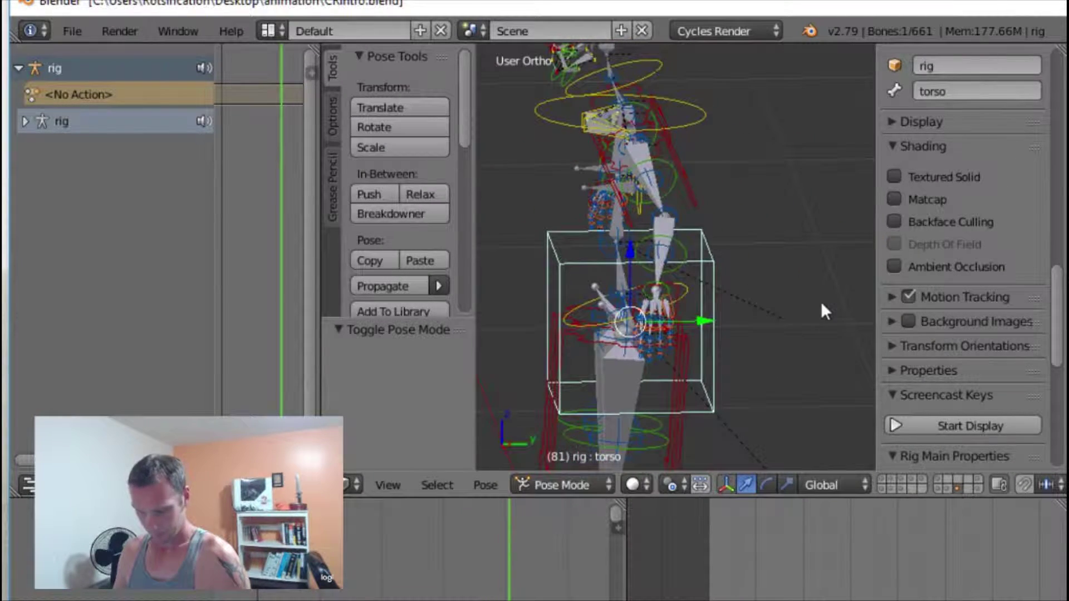
key(r)
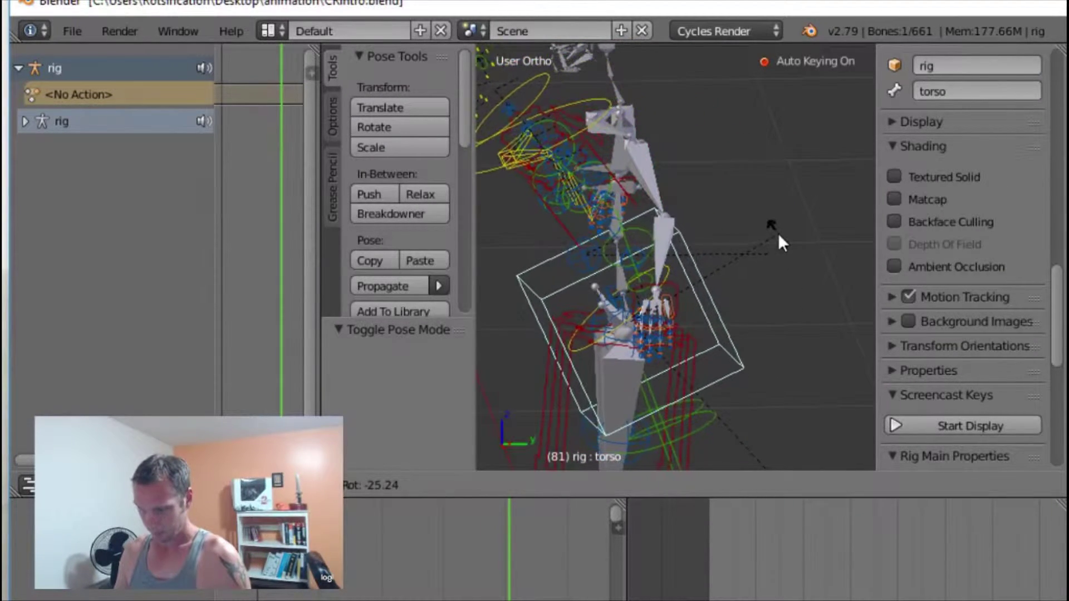
click(769, 326)
Delete the metarig.001 armature, leaving only the generated rig
middle_drag(732, 253, 652, 221)
right_click(622, 207)
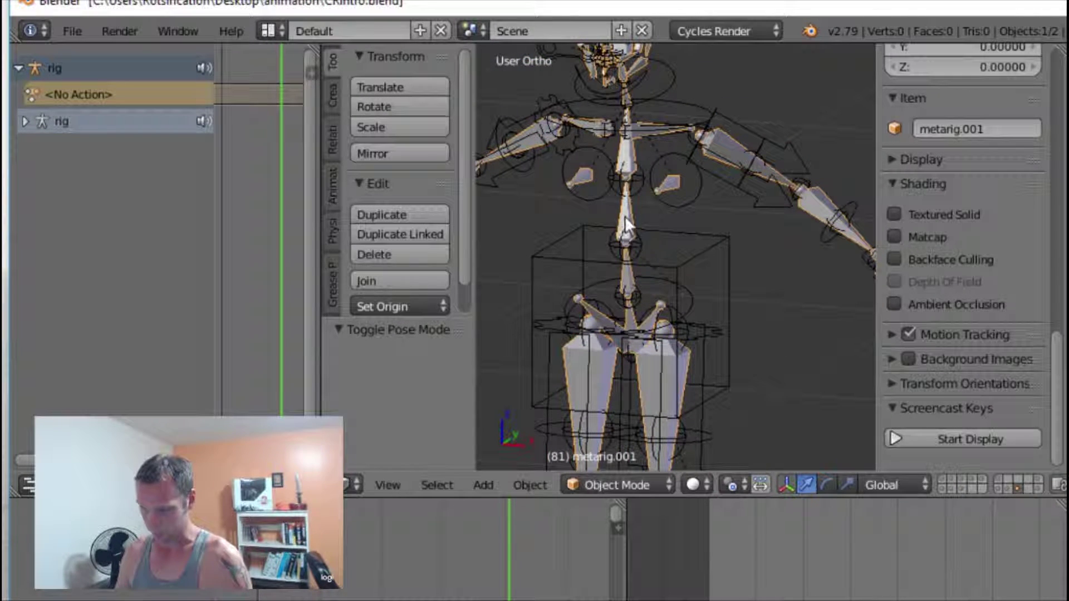
key(x)
click(834, 283)
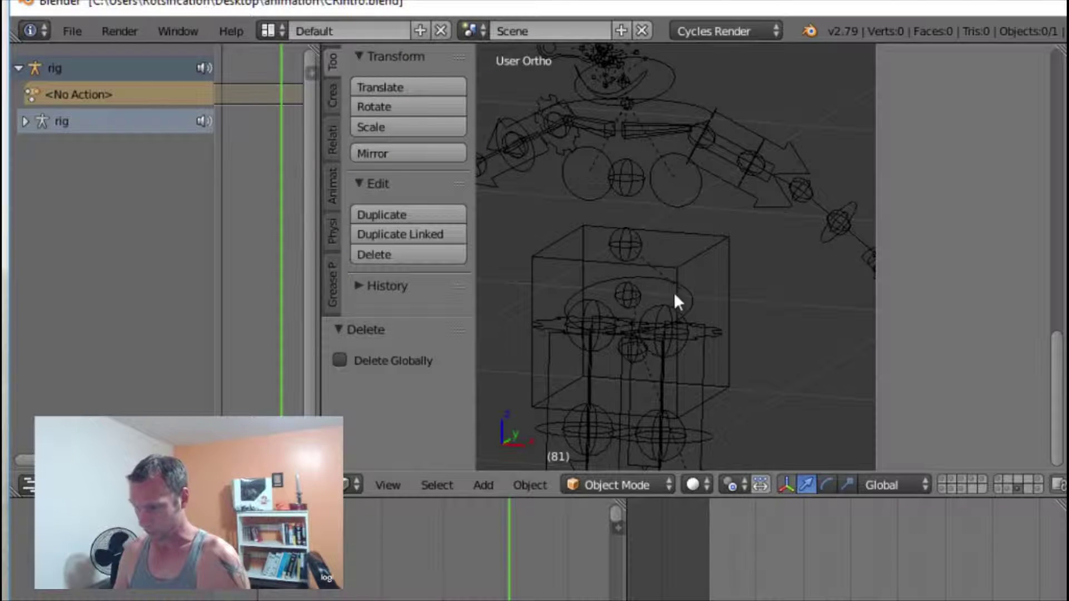
Put the rig back into Pose Mode and show only its Face, Face (Primary), Leg.R (IK) and Leg.R (FK) layers
right_click(674, 269)
key(ctrl+Tab)
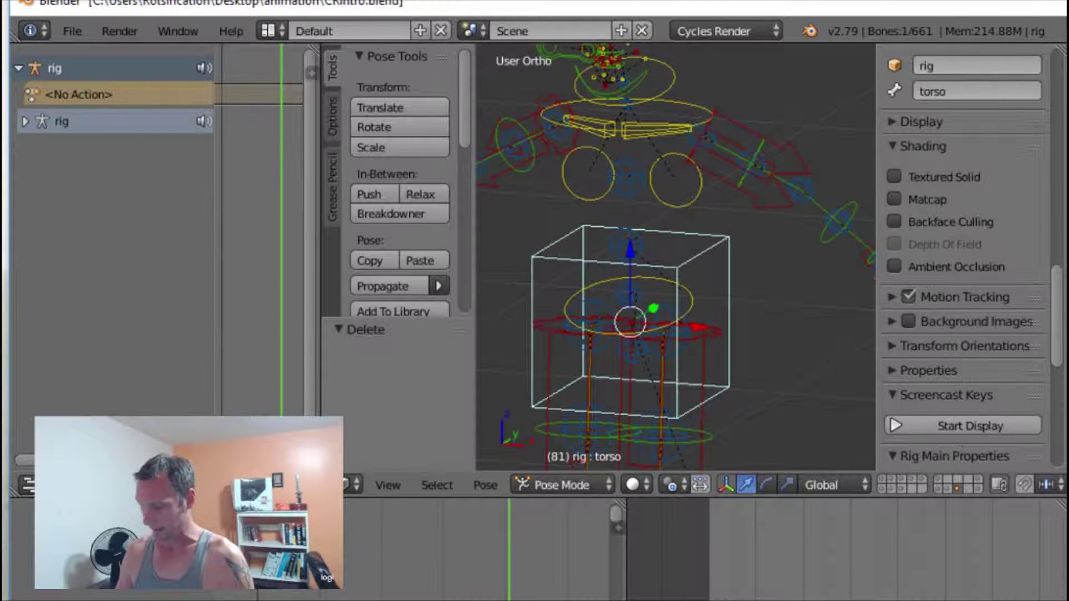
key(ctrl+z)
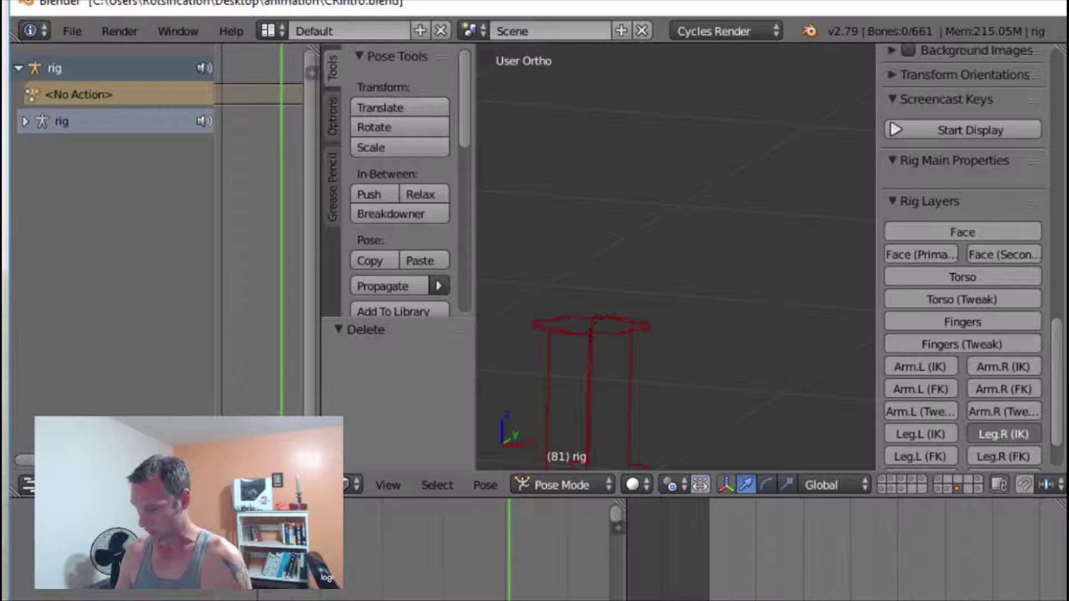
click(963, 232)
click(921, 255)
click(1004, 457)
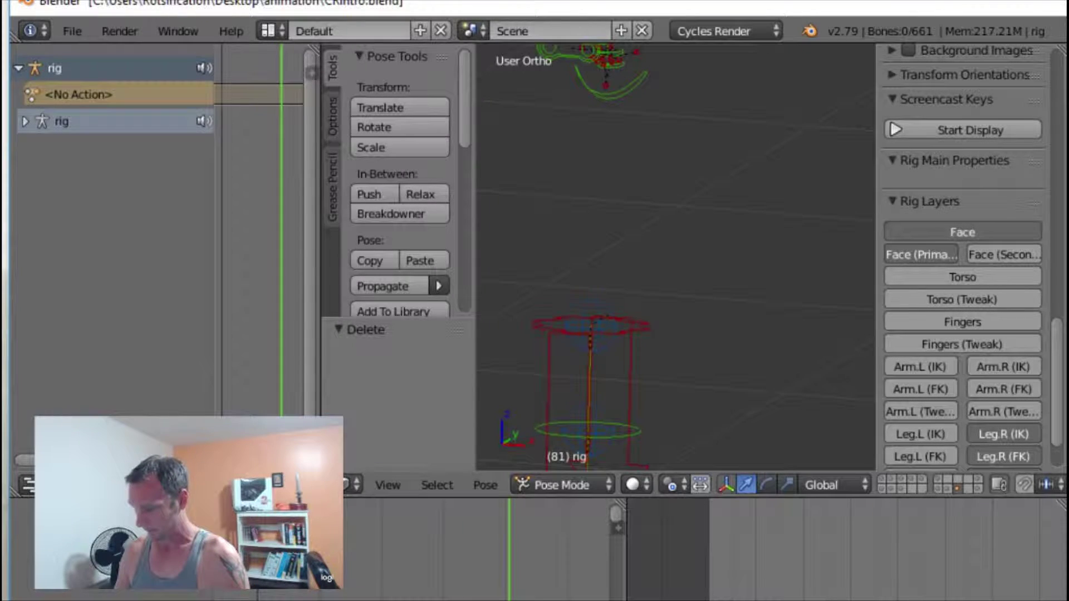
Hide all control layers of the rig and display only its underlying deform skeleton
key(ctrl+z)
key(ctrl+z)
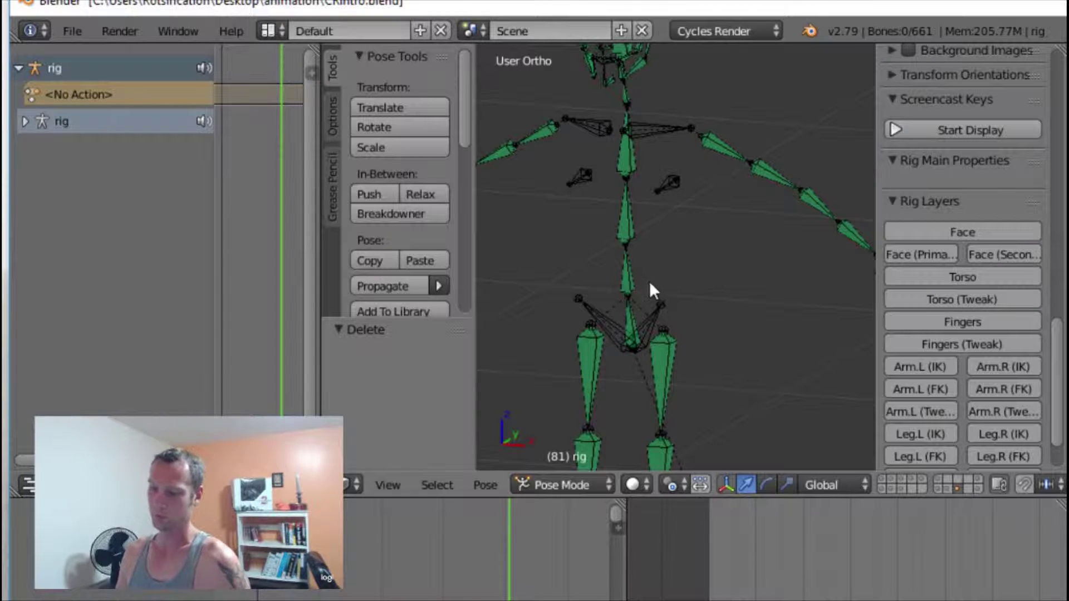
scroll(646, 323, down, 5)
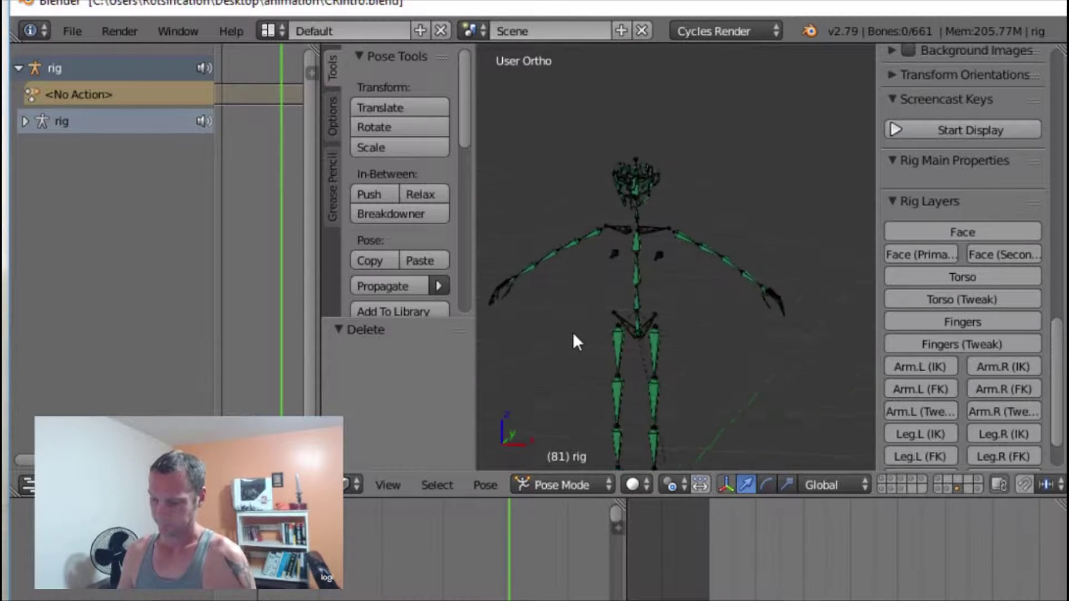
middle_drag(588, 324, 595, 325)
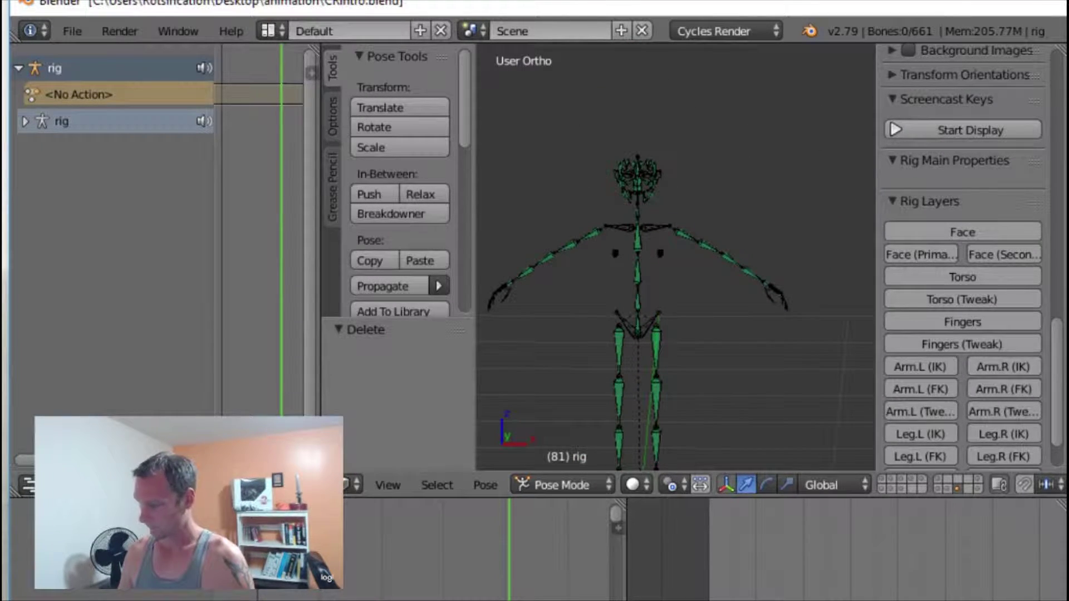
Show all the rig's control layers together with the skeleton and select the torso control
drag(921, 456, 963, 321)
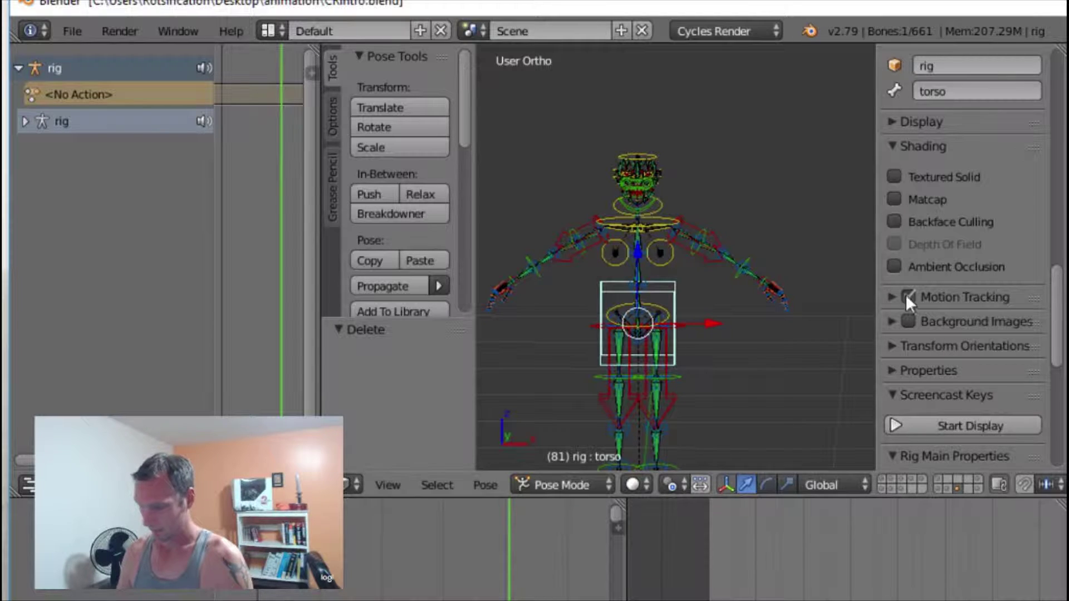
scroll(629, 289, up, 3)
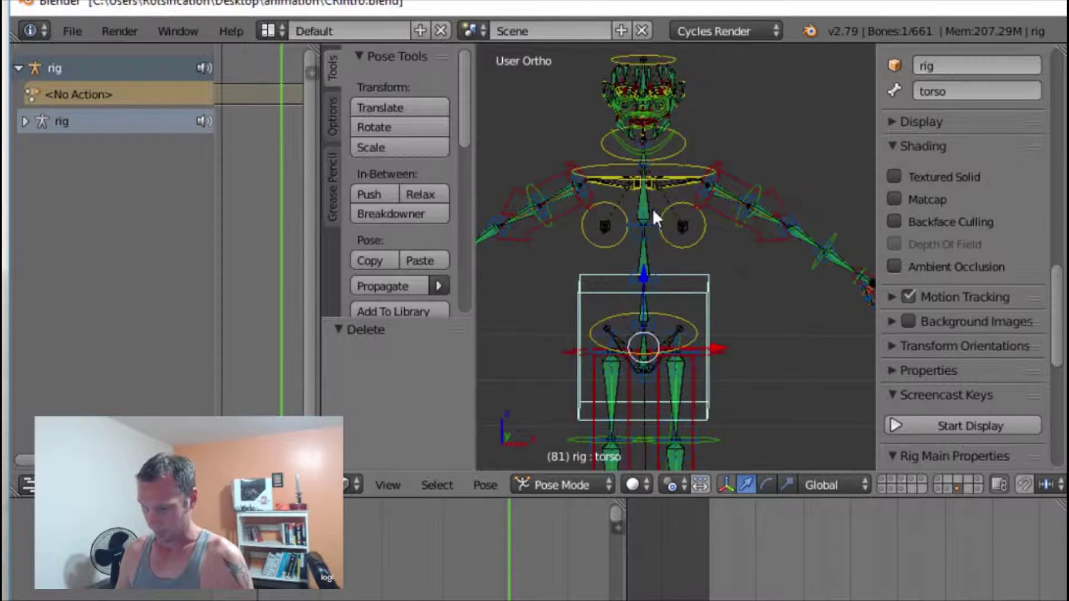
scroll(647, 346, down, 3)
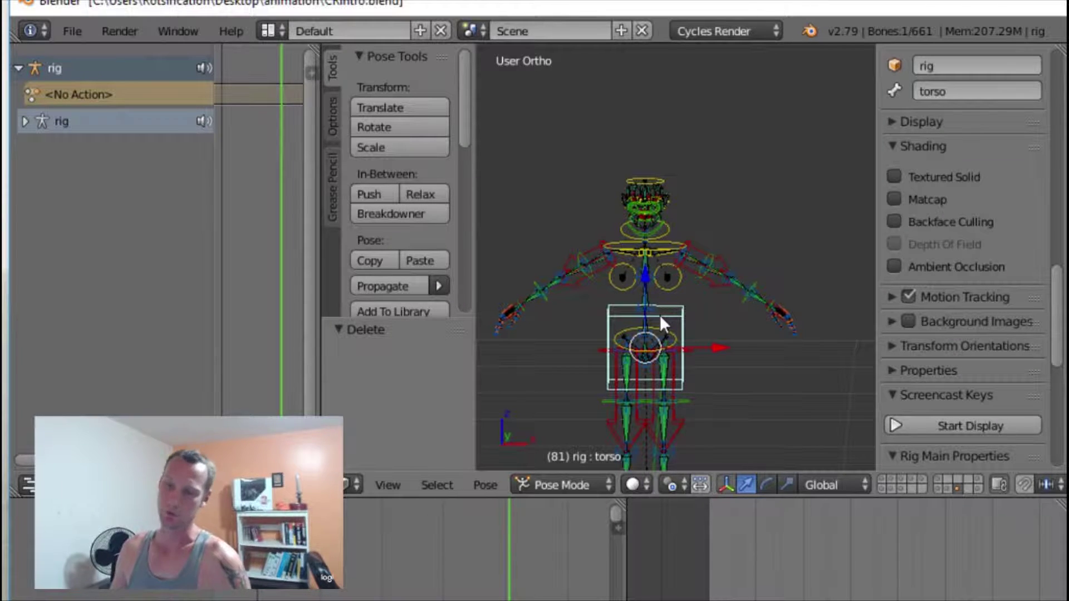
scroll(618, 389, up, 3)
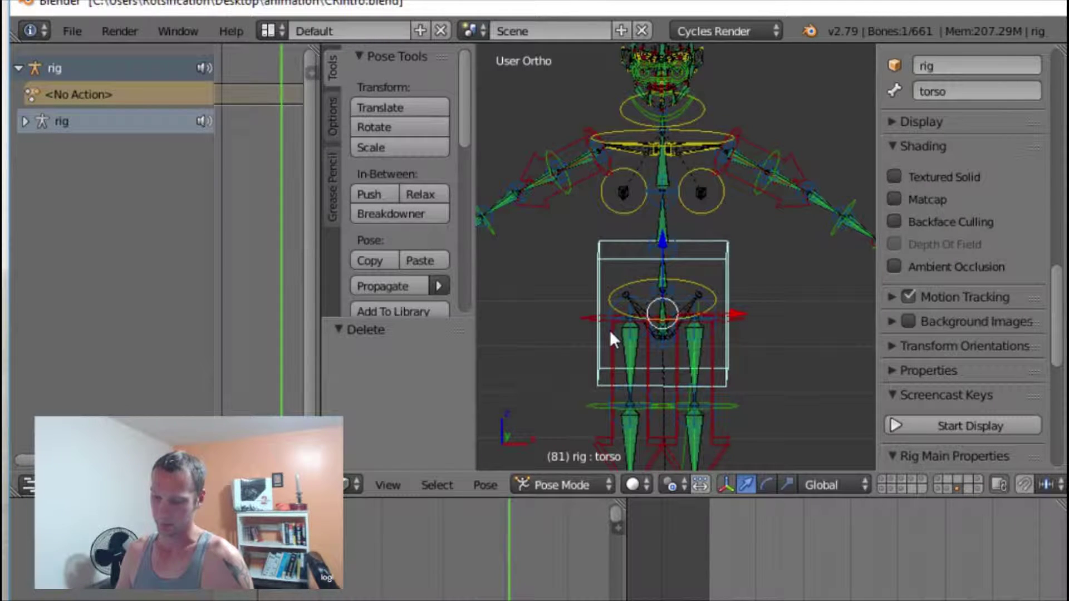
Try rotating the thigh_ik.R control of the rig's right leg
right_click(612, 339)
middle_drag(593, 326, 786, 365)
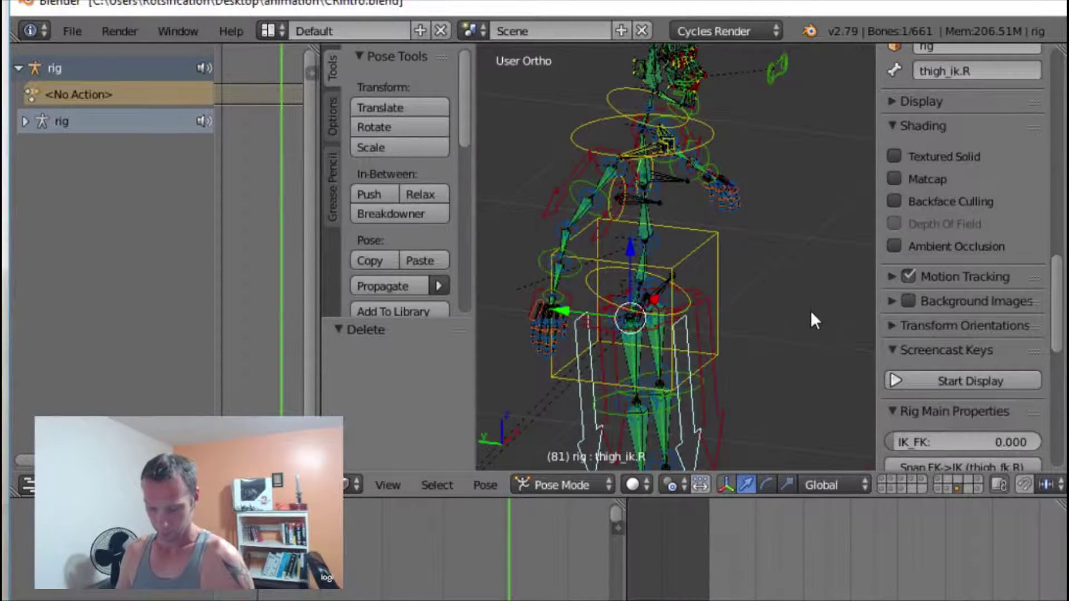
key(r)
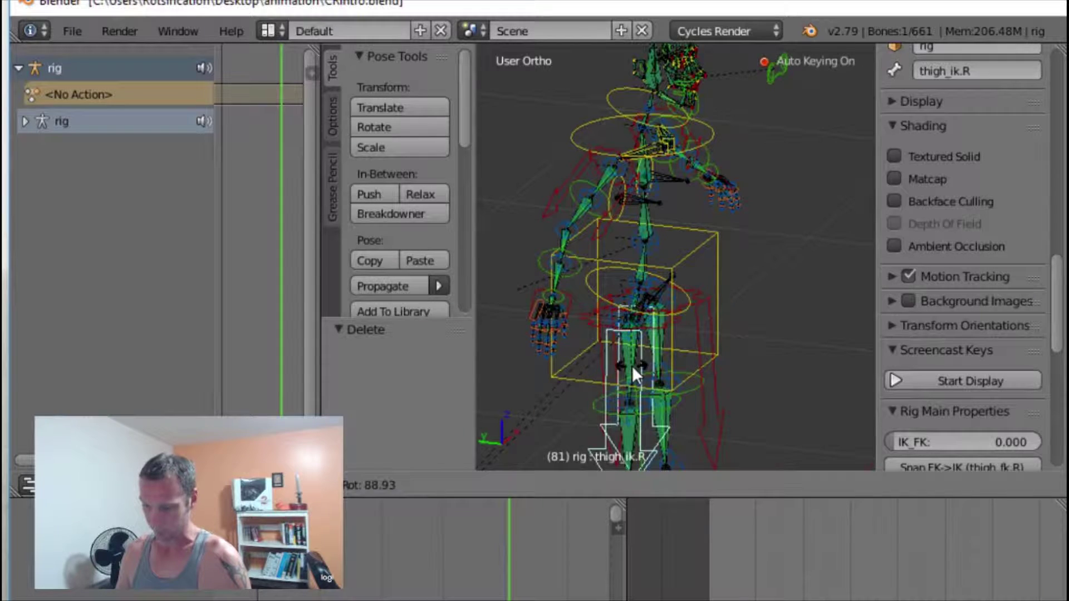
click(632, 365)
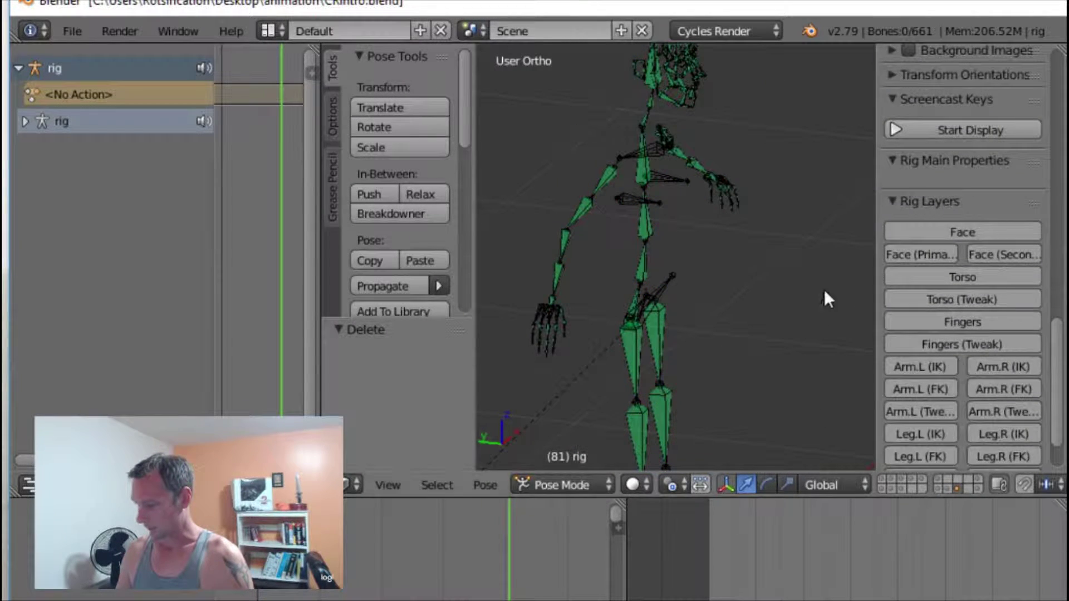
Turn the rig's face, torso, finger, arm and leg control layers back on and select the thigh_ik.R control
middle_drag(715, 248, 630, 249)
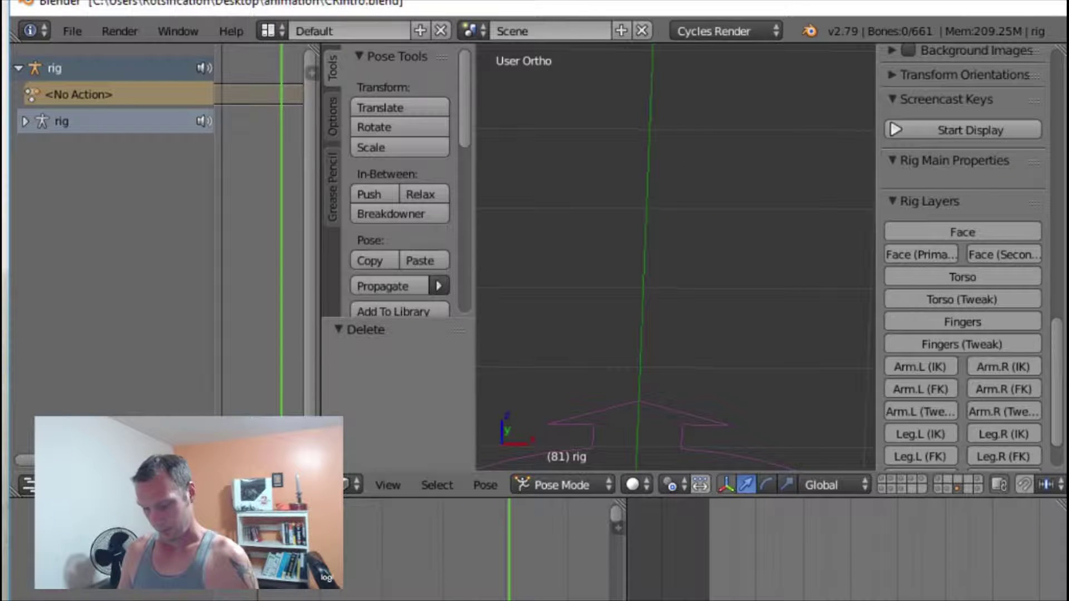
click(921, 456)
click(921, 434)
click(1004, 412)
click(1004, 367)
click(963, 345)
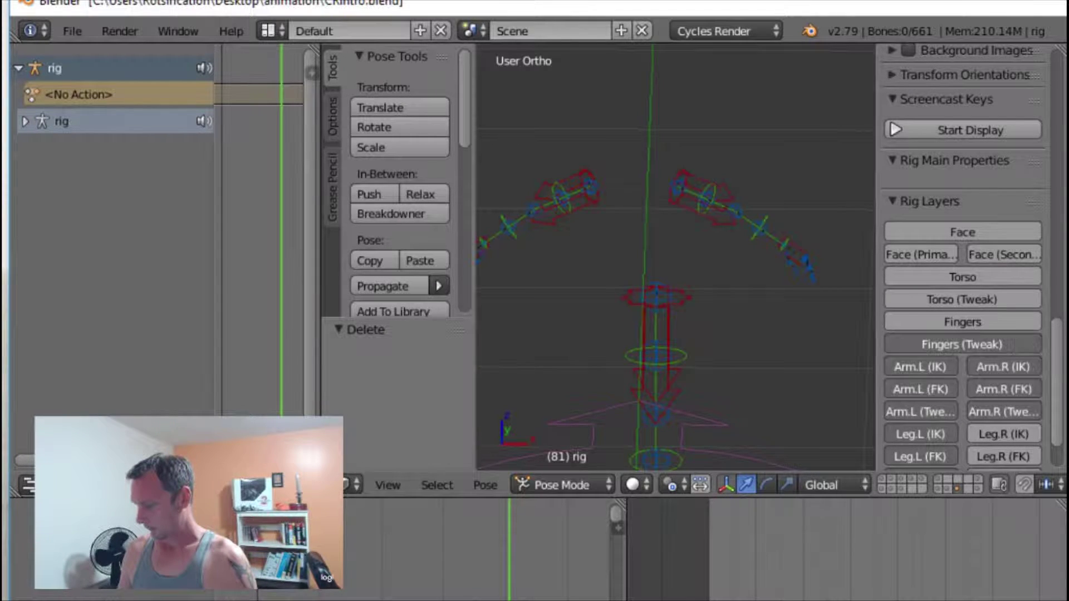
click(963, 300)
click(963, 232)
right_click(611, 345)
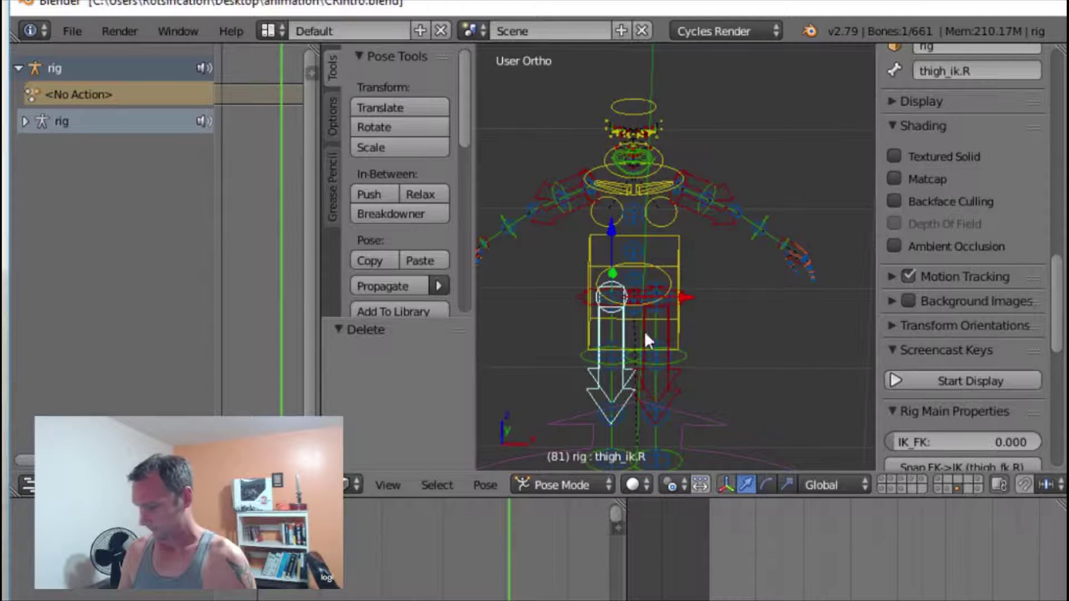
middle_drag(638, 278, 515, 270)
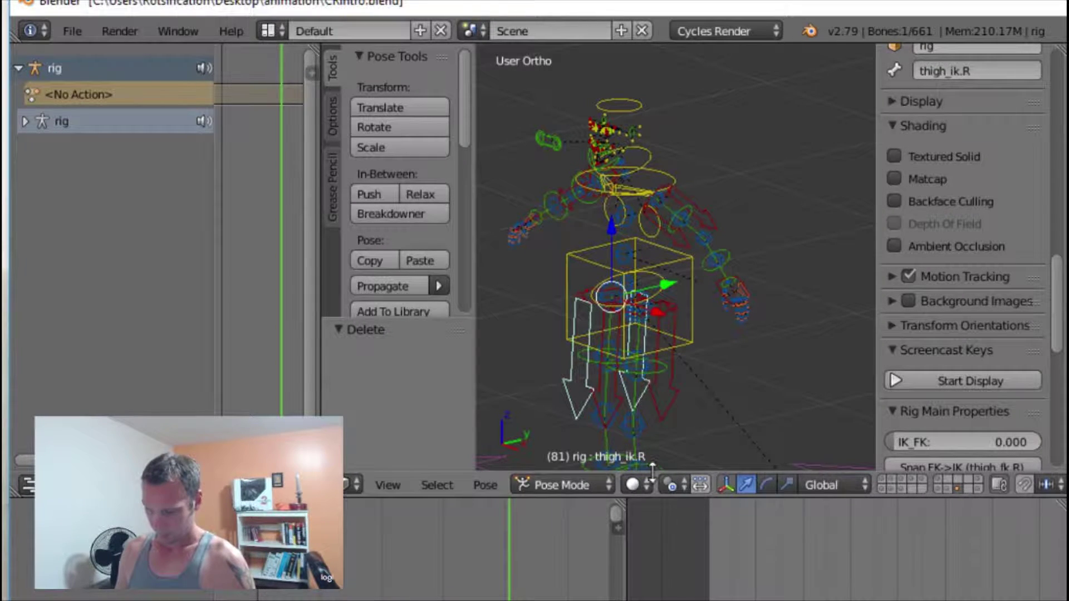
Switch to the scene layer holding the bearded character with the backpack and display its rig layer as well
click(905, 490)
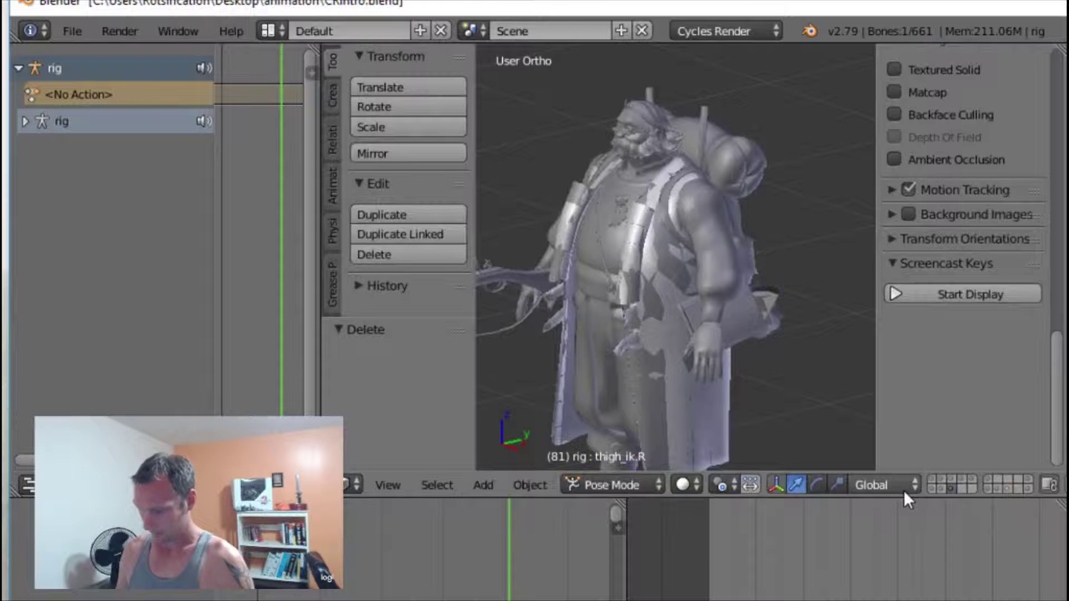
middle_drag(539, 293, 716, 284)
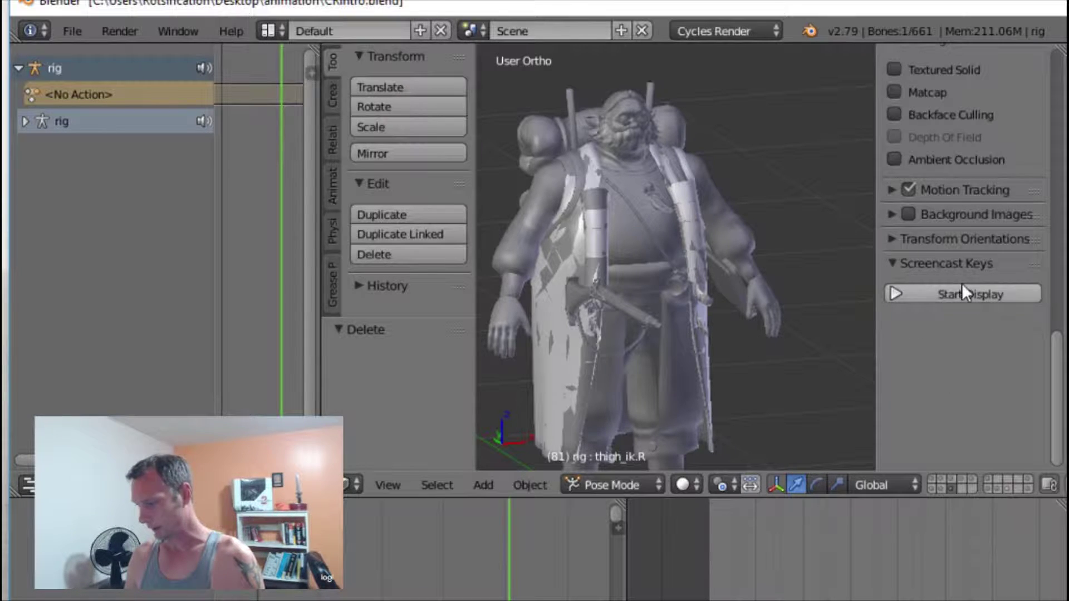
middle_drag(689, 369, 745, 208)
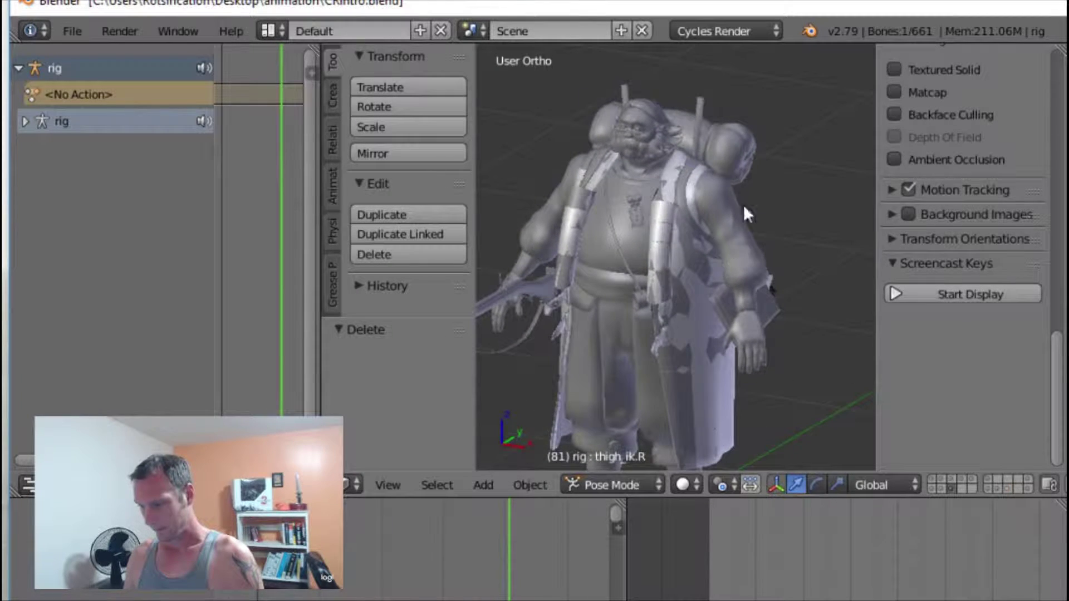
shift+click(954, 482)
middle_drag(679, 235, 588, 213)
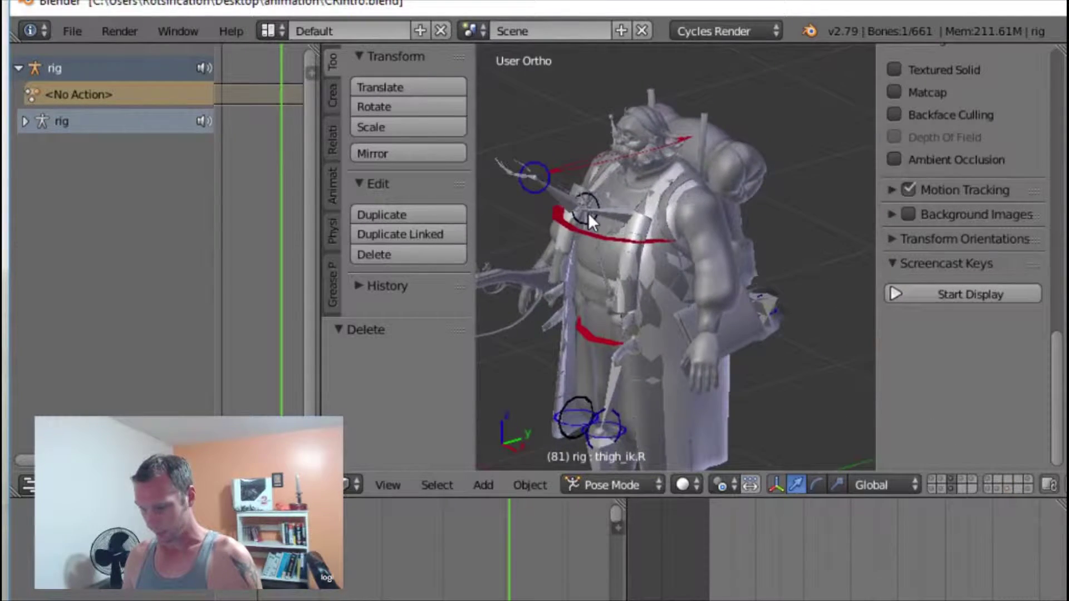
Select all bones of the percy rig and clear their pose location and rotation
right_click(537, 162)
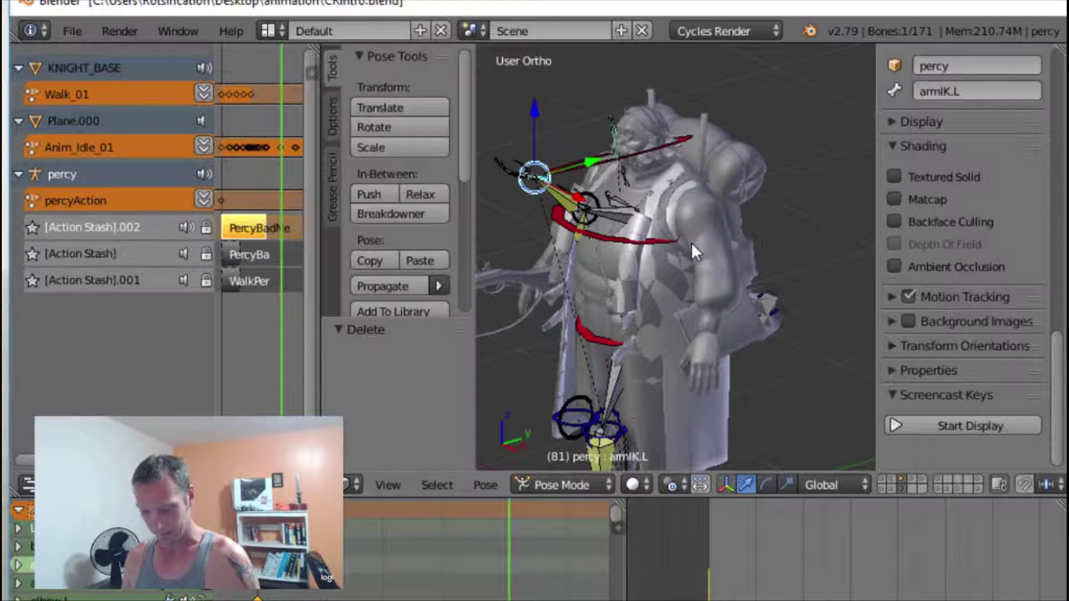
key(a)
key(a)
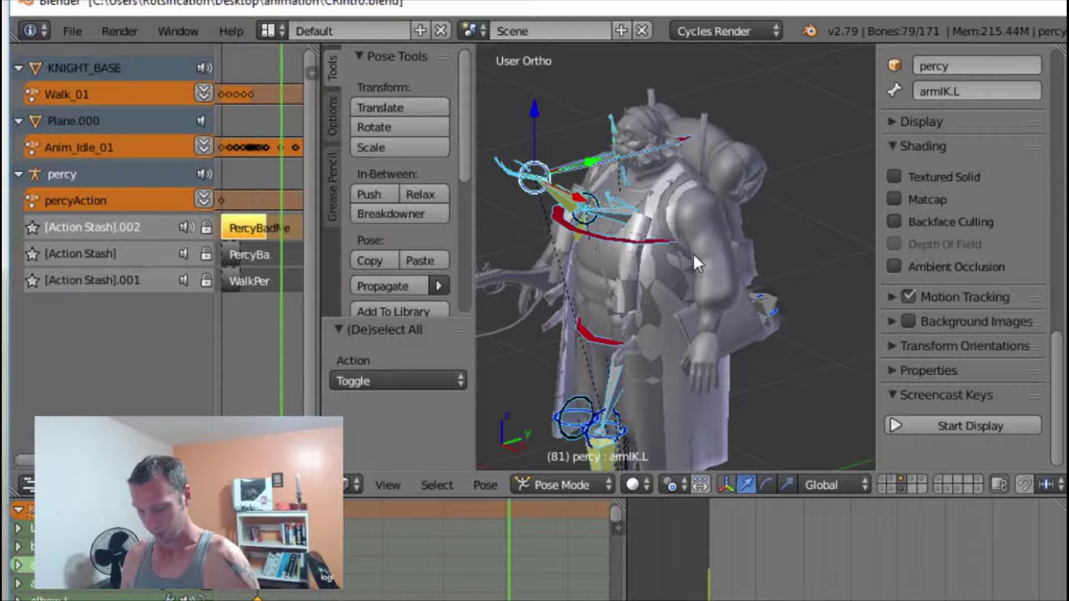
key(alt+g)
key(alt+r)
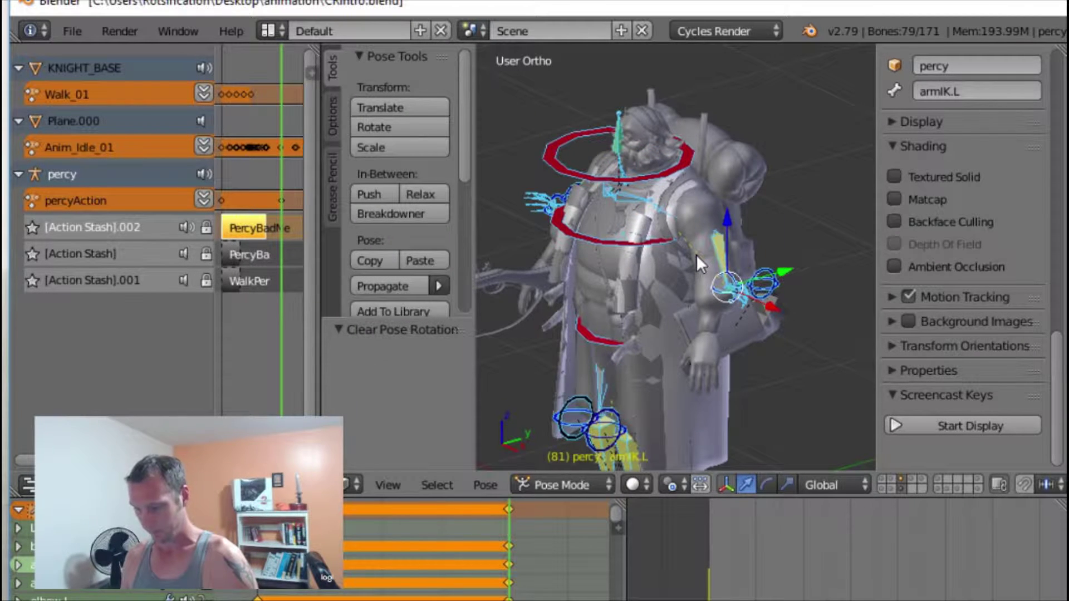
middle_drag(657, 275, 804, 252)
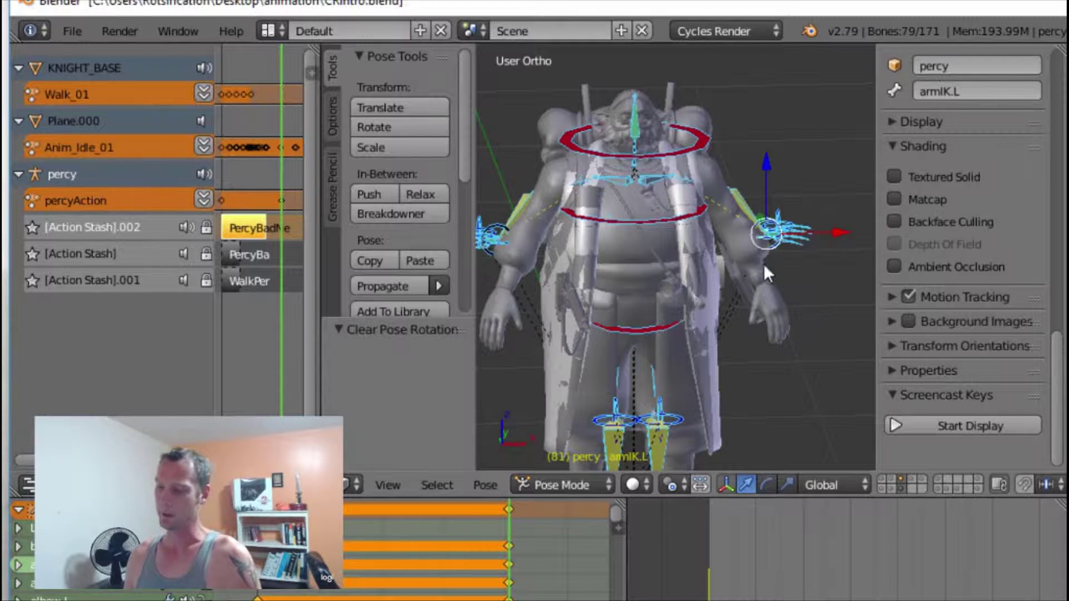
middle_drag(671, 207, 610, 203)
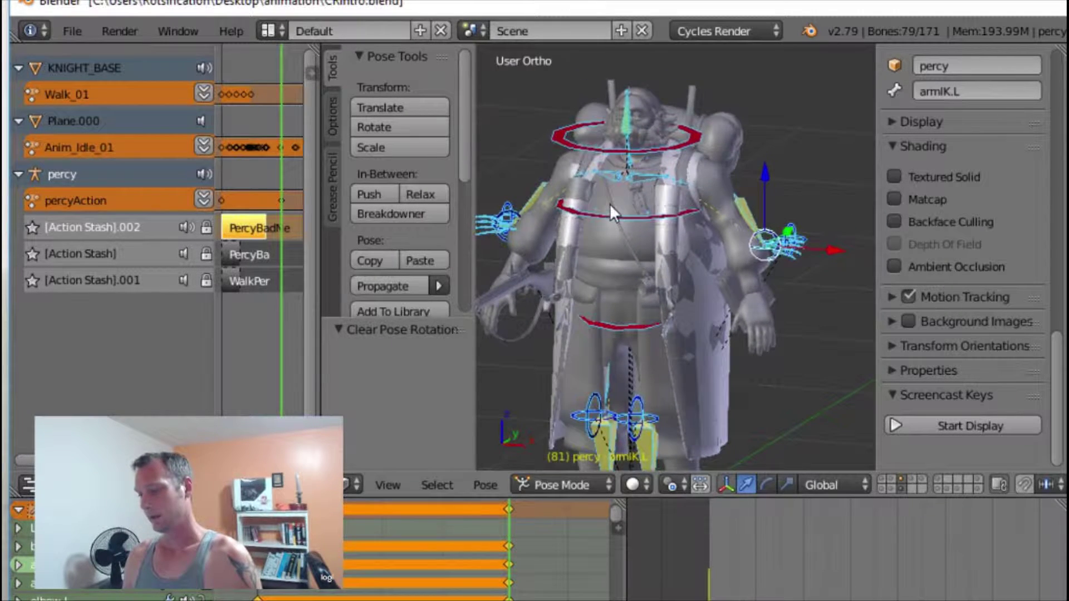
Select the percy rig's headControl bone and set the current frame to 0
right_click(693, 137)
scroll(690, 139, up, 5)
scroll(693, 127, down, 5)
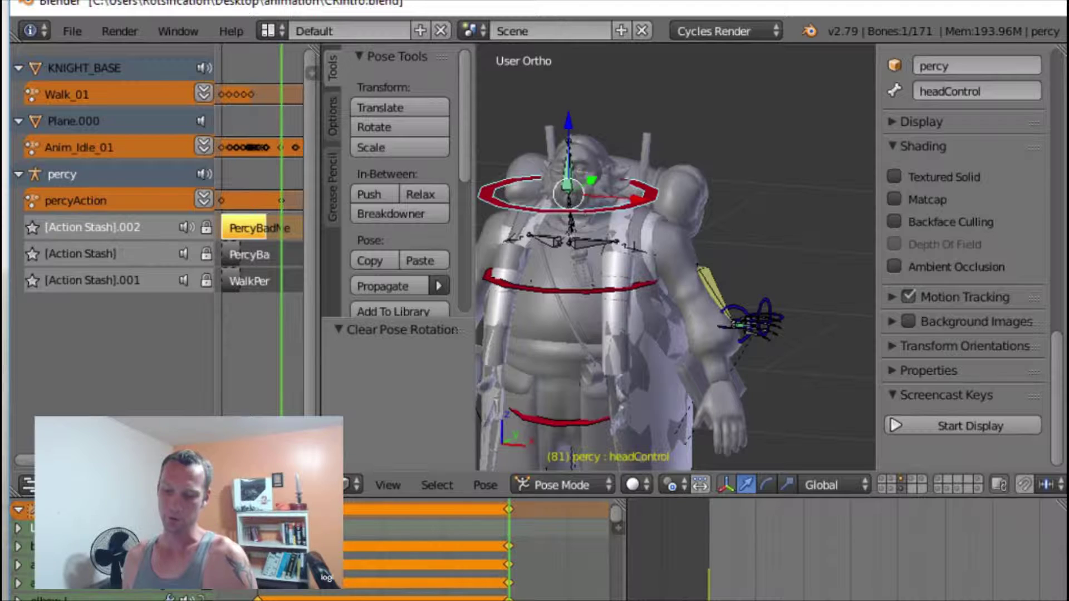
drag(515, 599, 258, 600)
scroll(366, 552, down, 6)
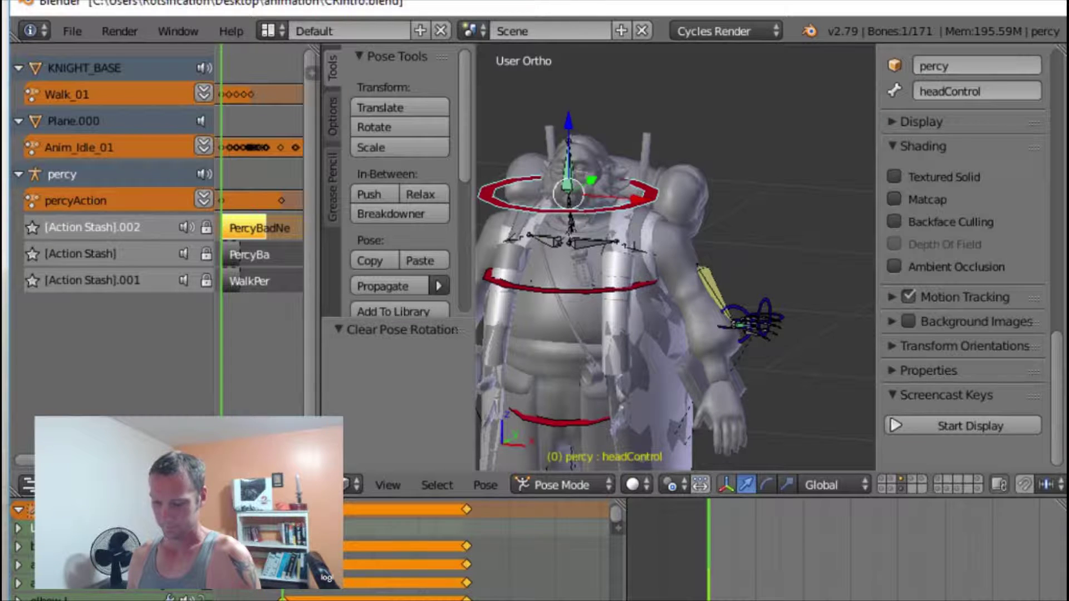
scroll(473, 551, up, 8)
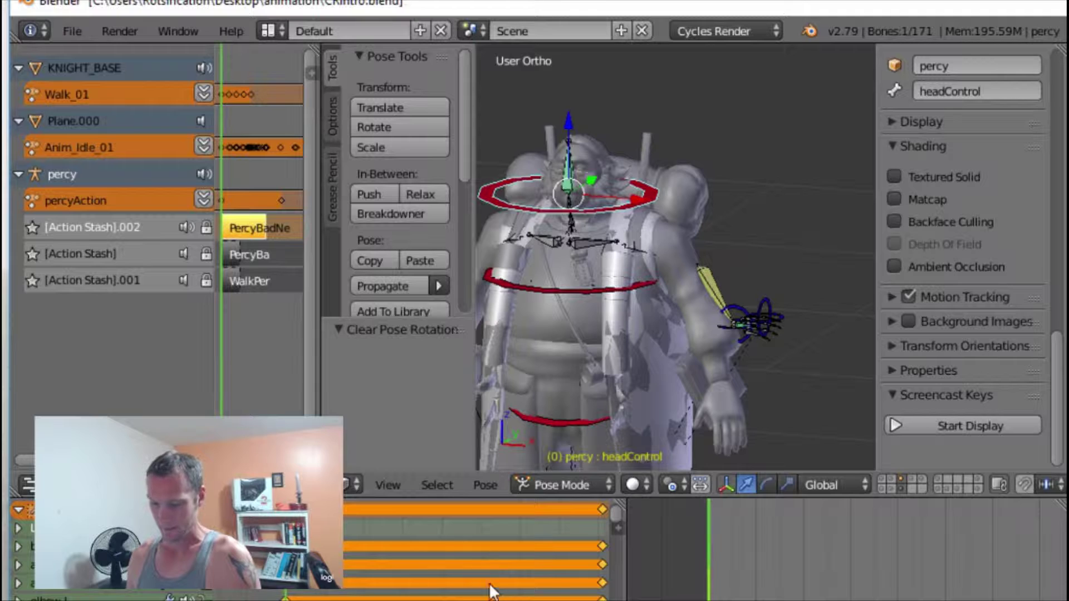
middle_drag(650, 336, 669, 239)
scroll(563, 352, down, 3)
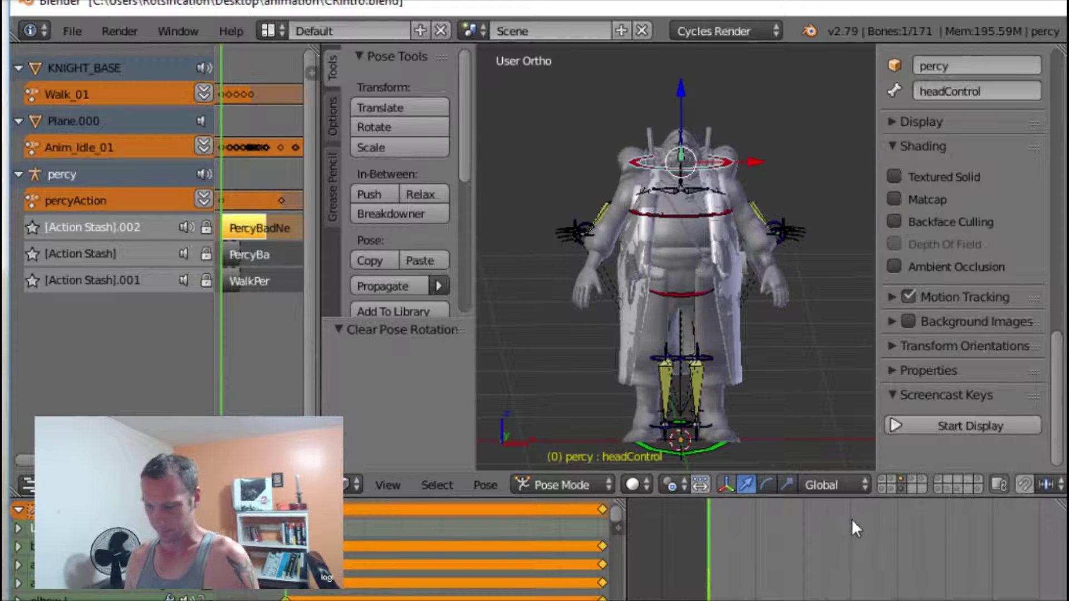
Show only the scene layer with the Vax character and play its VaxStand animation
click(939, 483)
middle_drag(743, 292, 586, 287)
scroll(79, 193, down, 5)
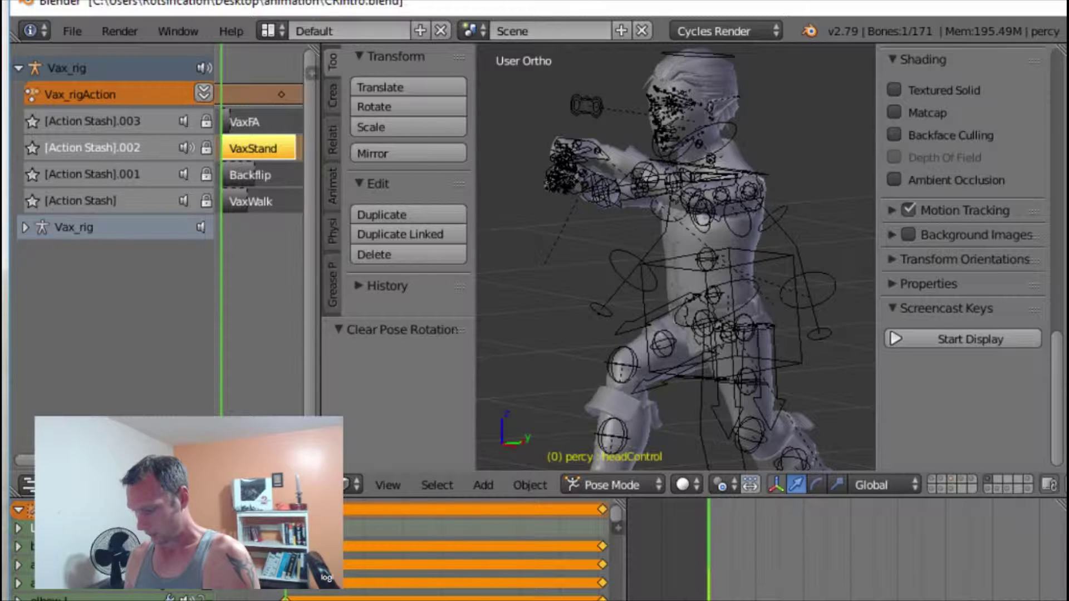
key(alt+a)
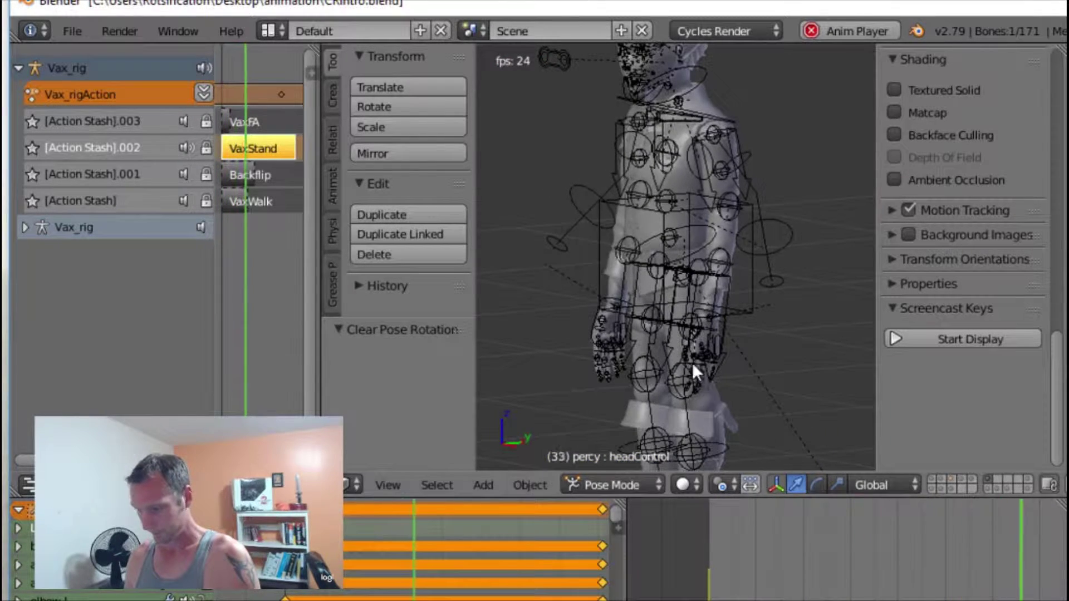
scroll(599, 205, down, 5)
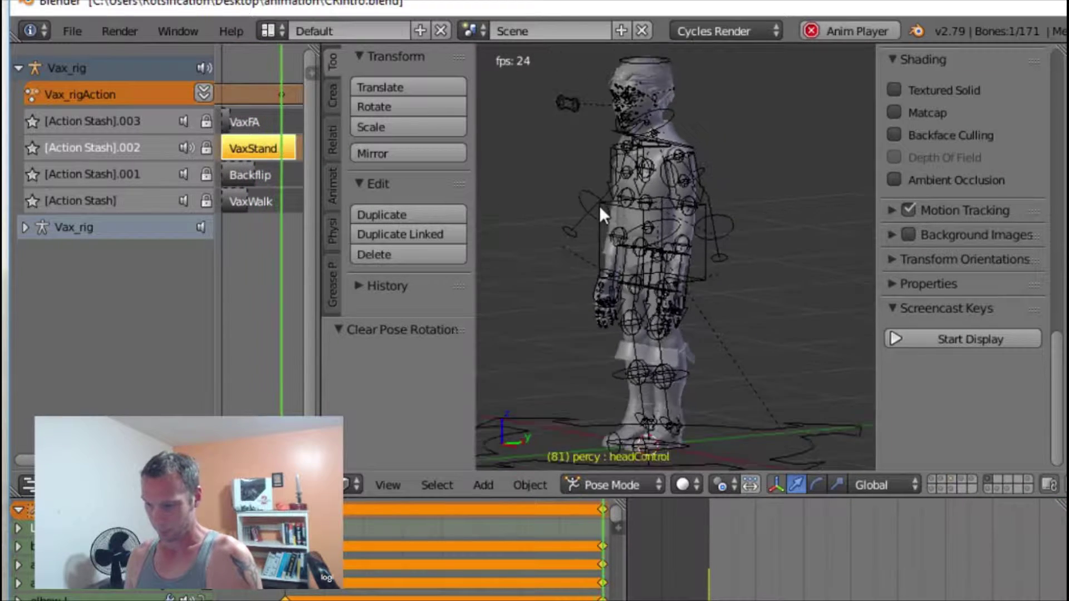
scroll(598, 209, up, 5)
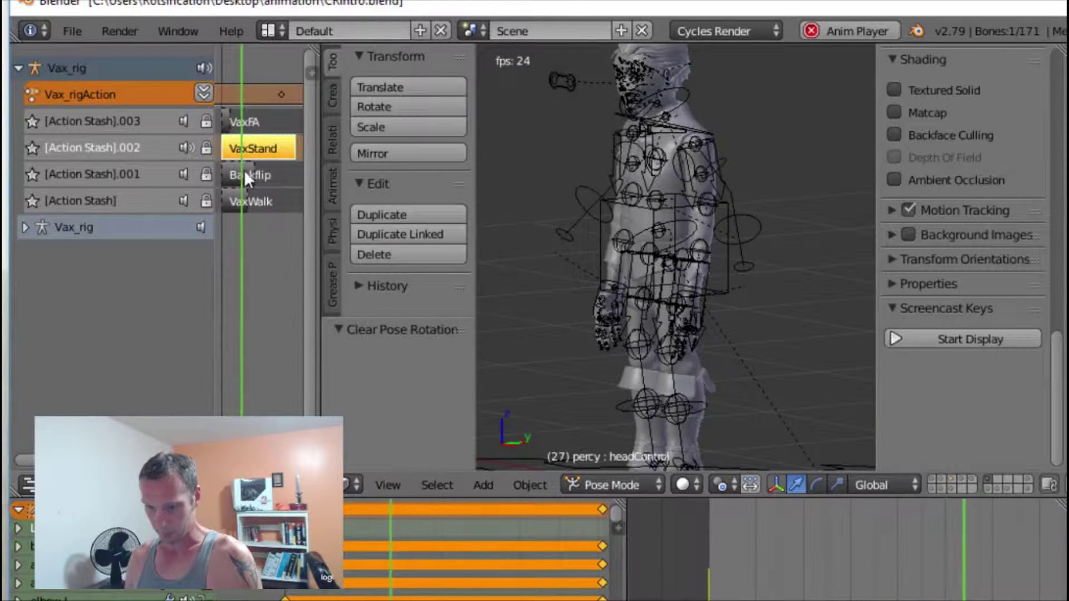
Mute the VaxStand track and enable the Backflip track while the animation plays
click(184, 147)
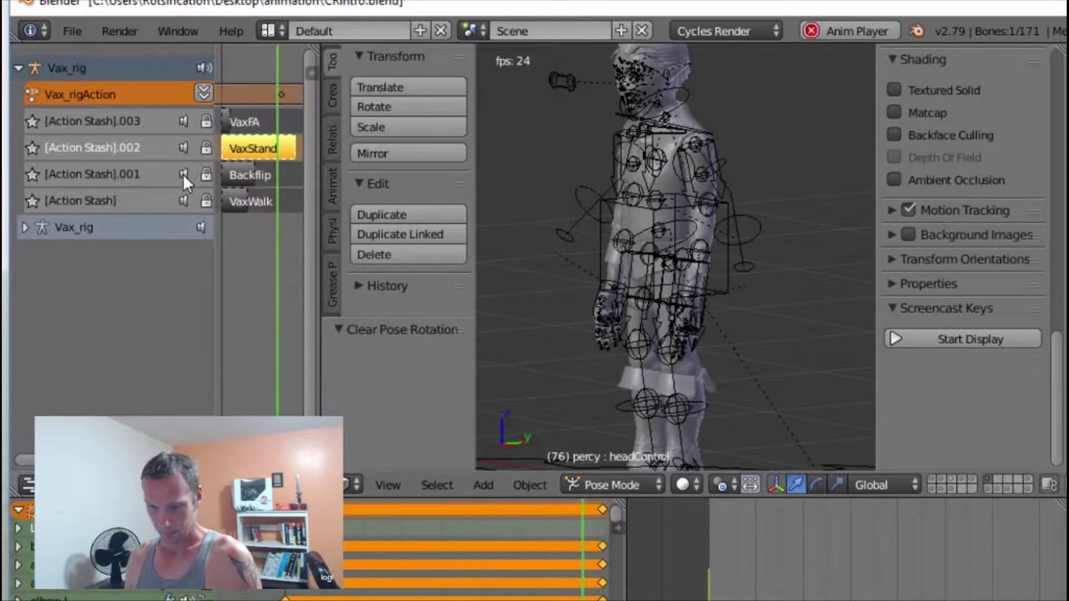
click(184, 174)
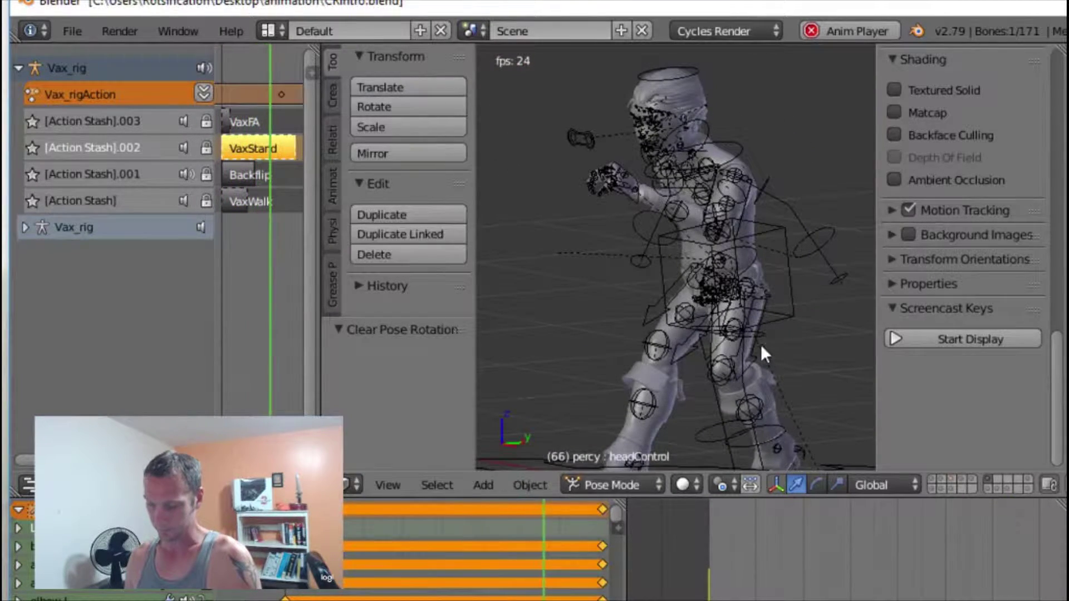
scroll(772, 380, down, 4)
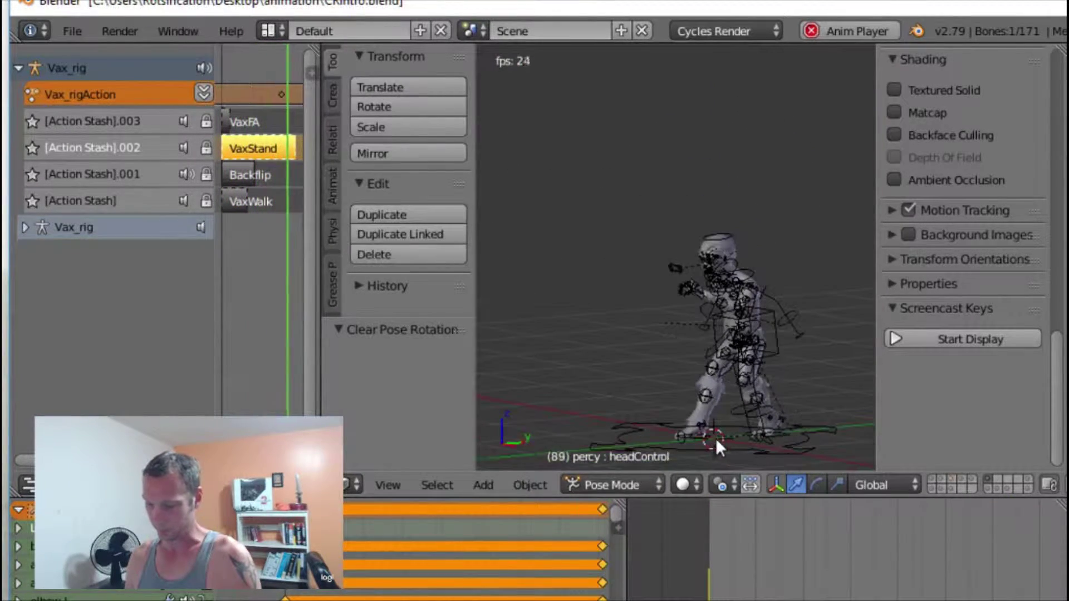
Stop the playback and try rotating the whole Vax character with its root control
right_click(679, 453)
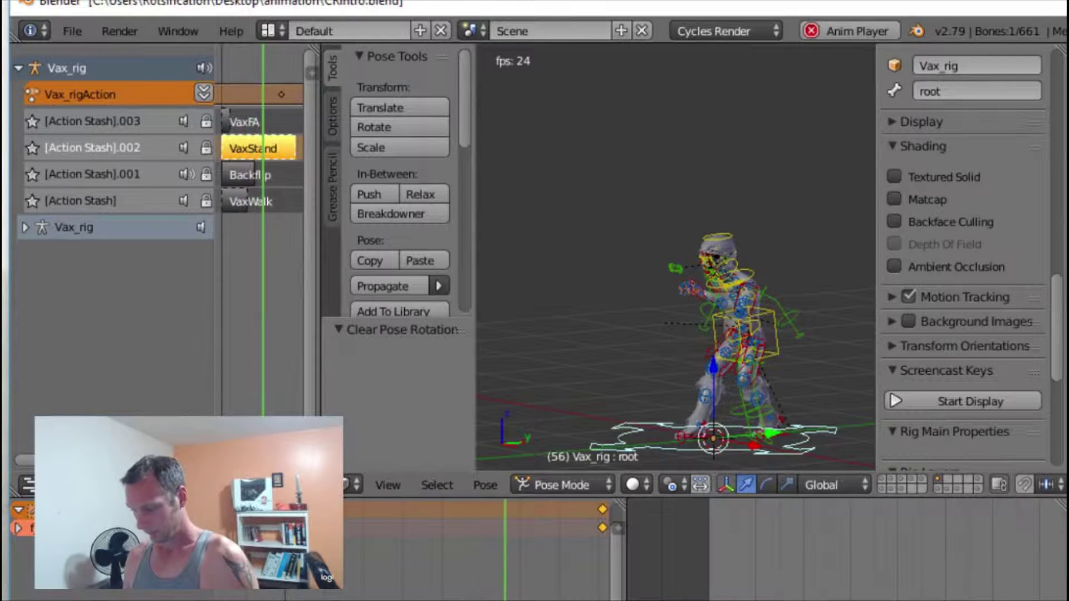
key(alt+a)
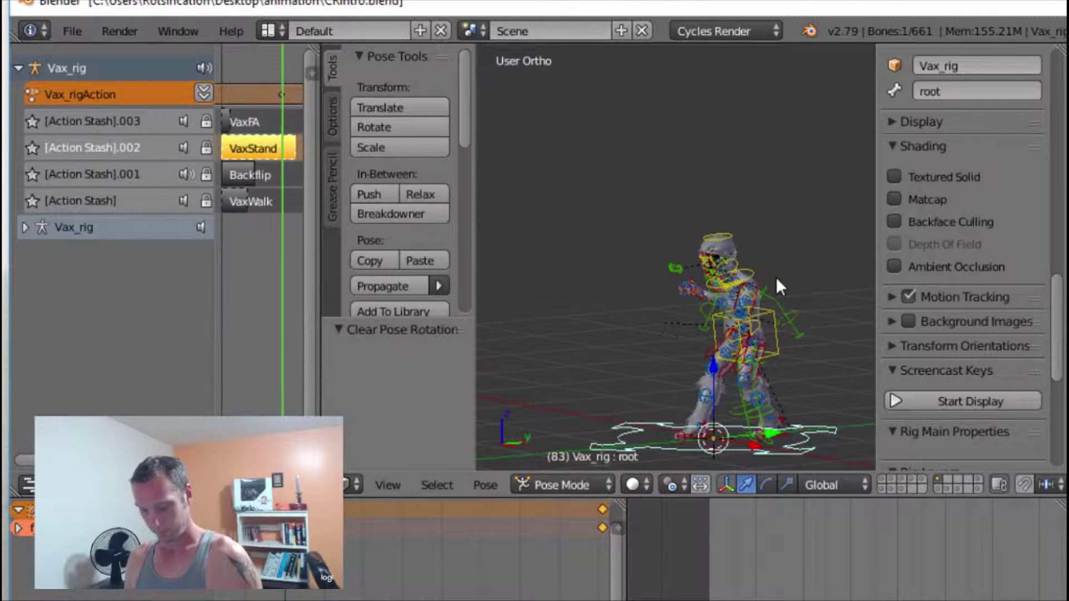
key(r)
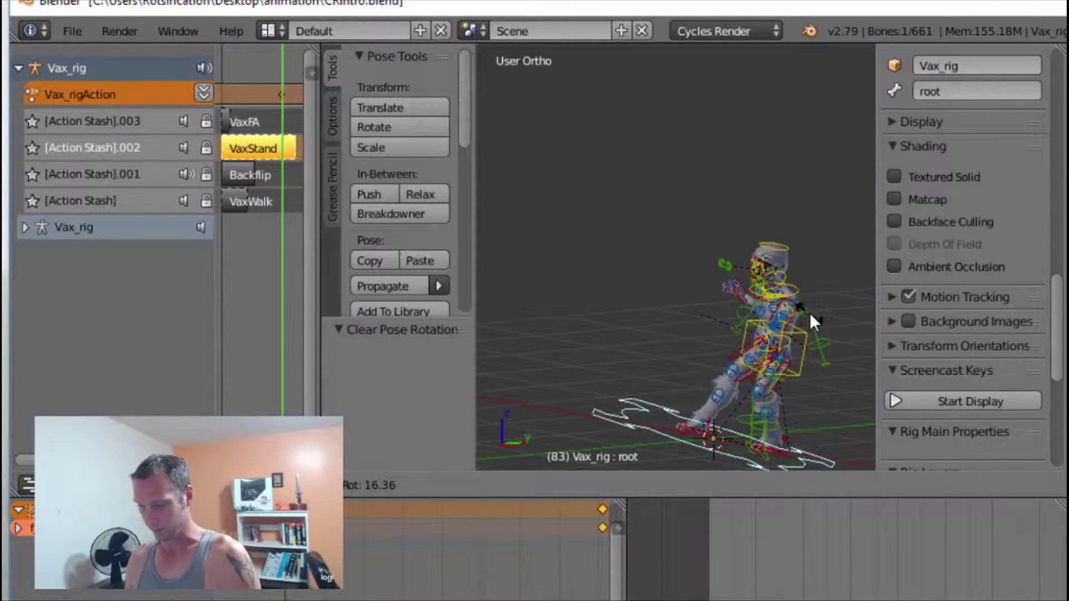
key(Escape)
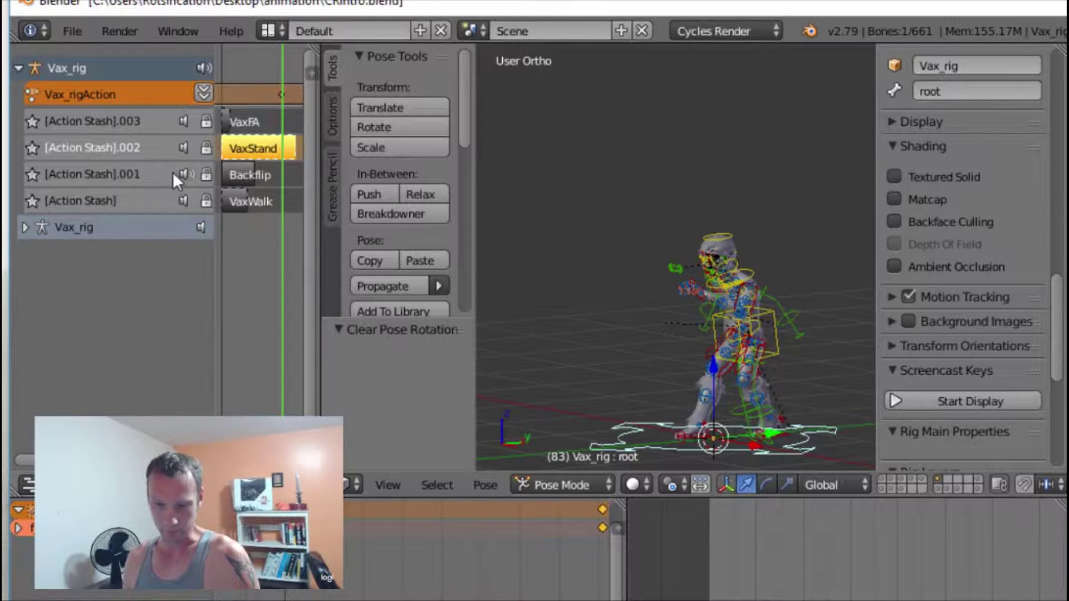
Replace the Backflip track with VaxWalk and play the walk cycle from frame 0, examining it from several angles
click(184, 200)
drag(282, 434, 221, 434)
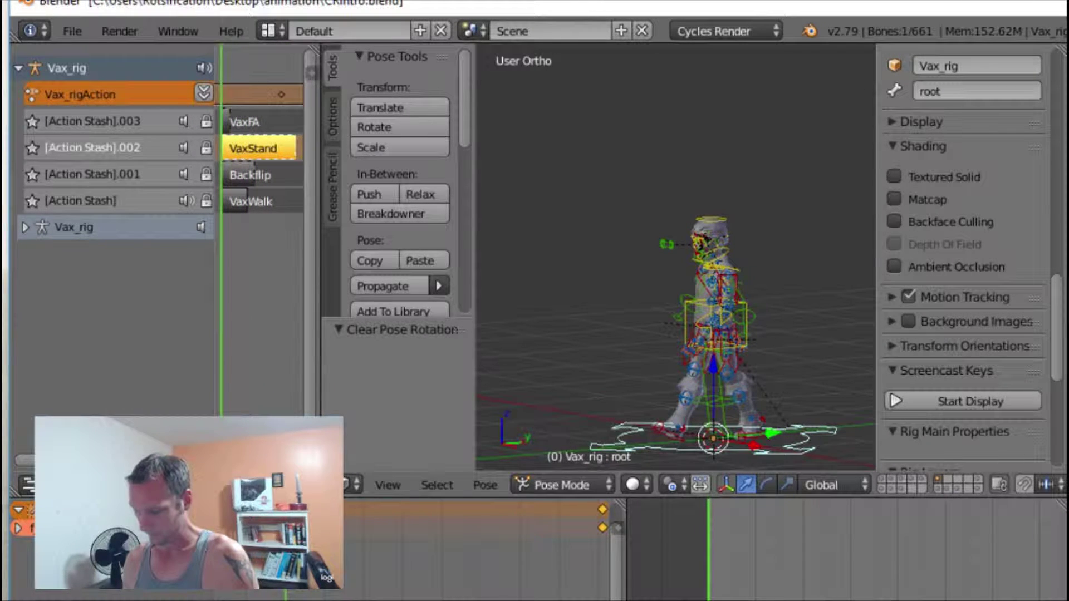
key(alt+a)
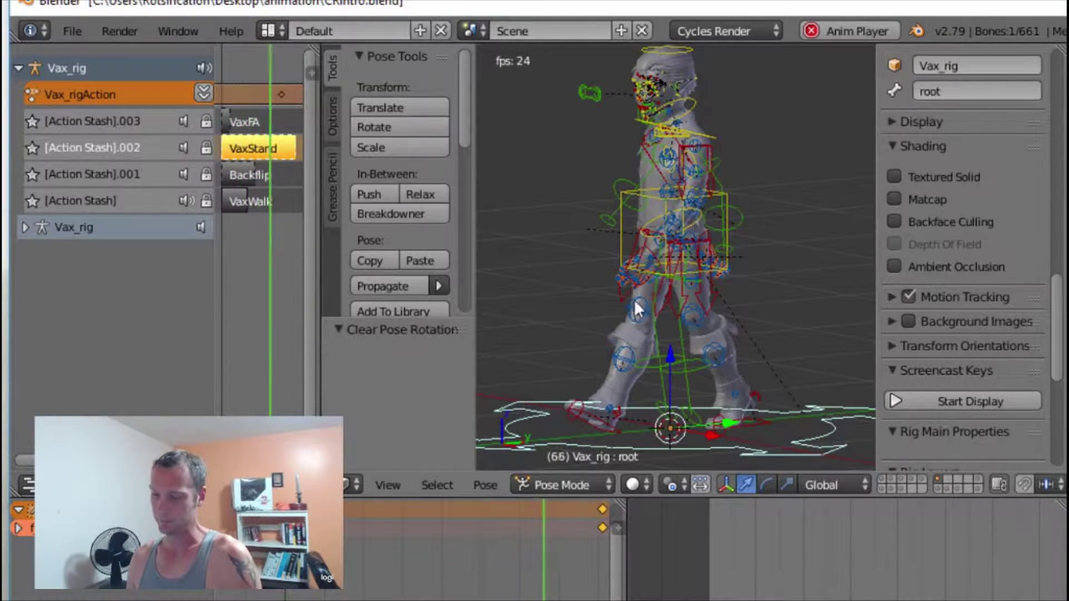
middle_drag(652, 290, 768, 293)
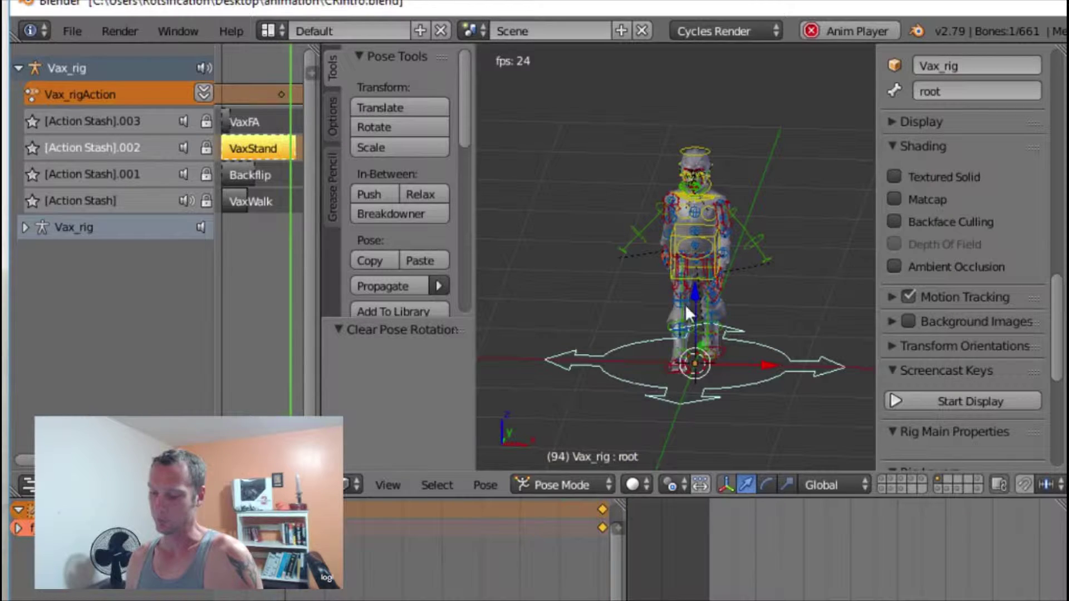
middle_drag(682, 239, 827, 208)
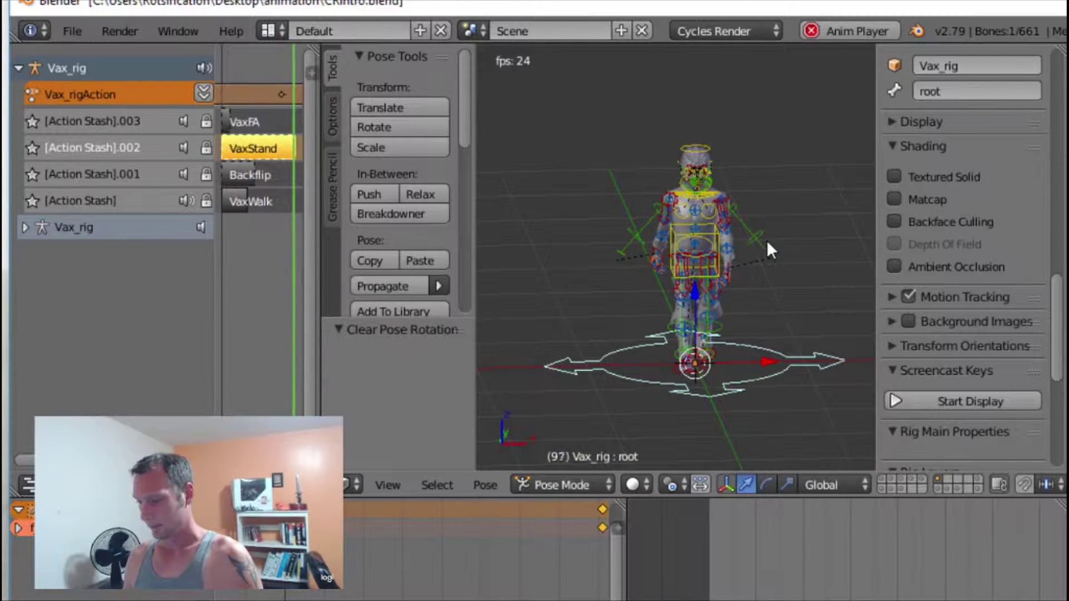
middle_drag(723, 241, 646, 242)
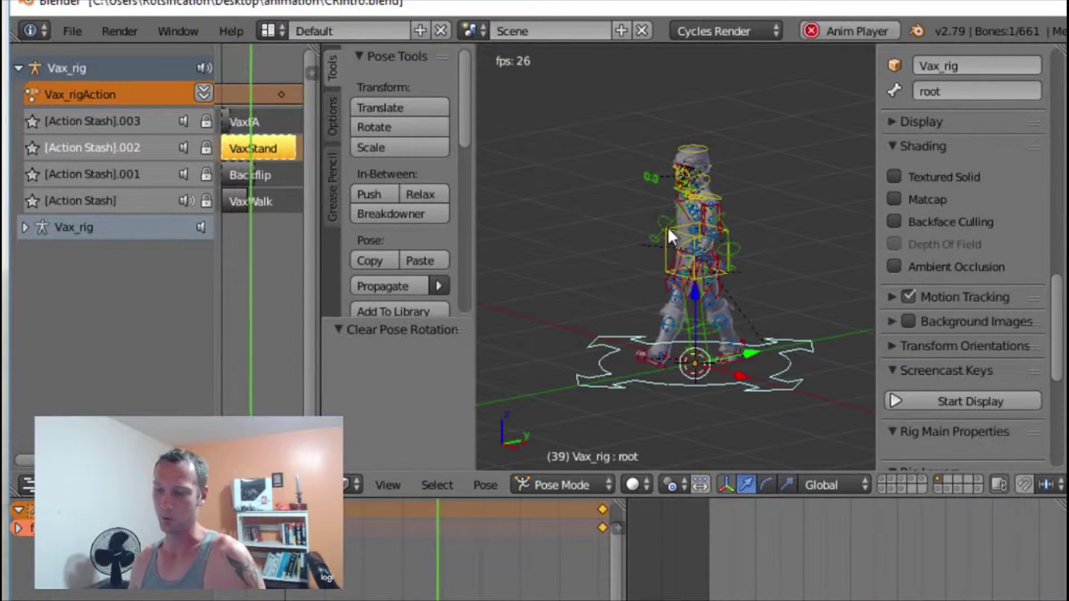
scroll(674, 240, up, 4)
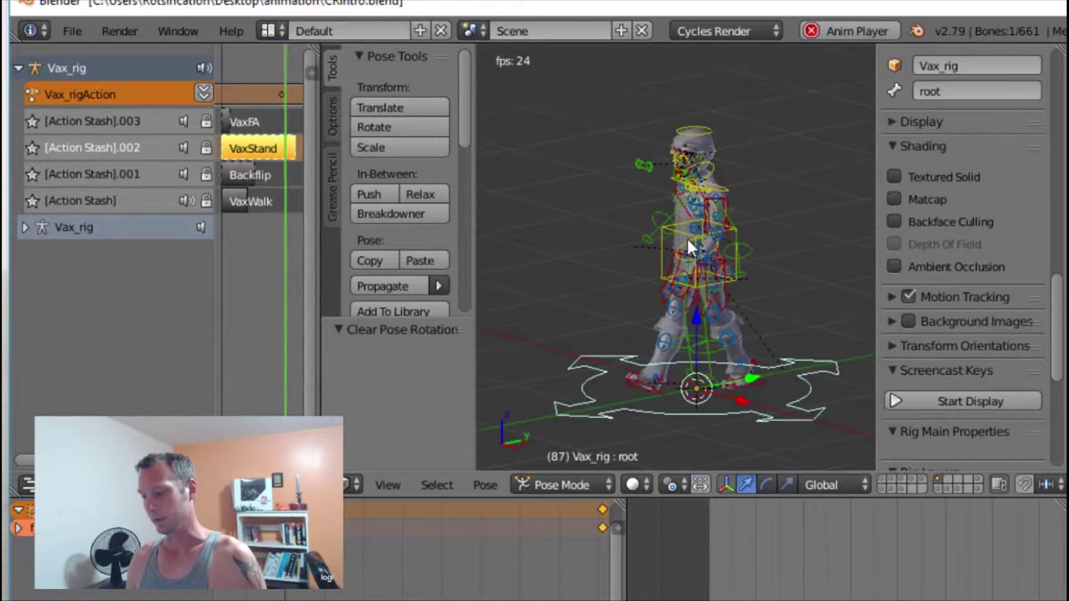
middle_drag(716, 249, 747, 232)
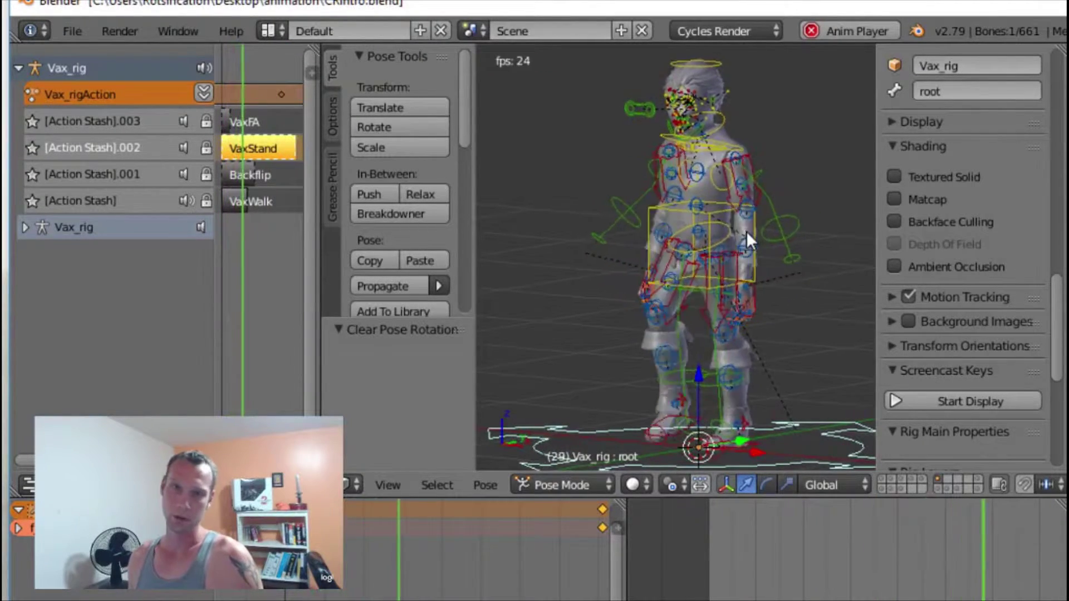